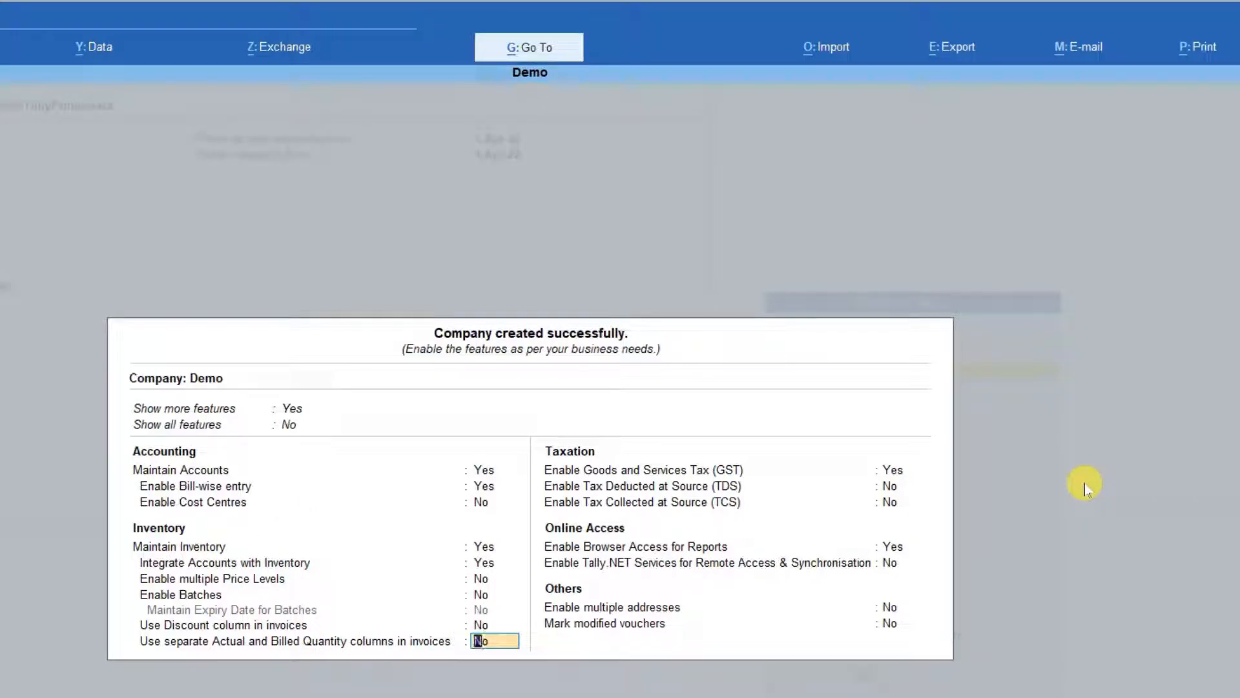
Step: Accept the feature settings for the newly created Demo company
key(F11)
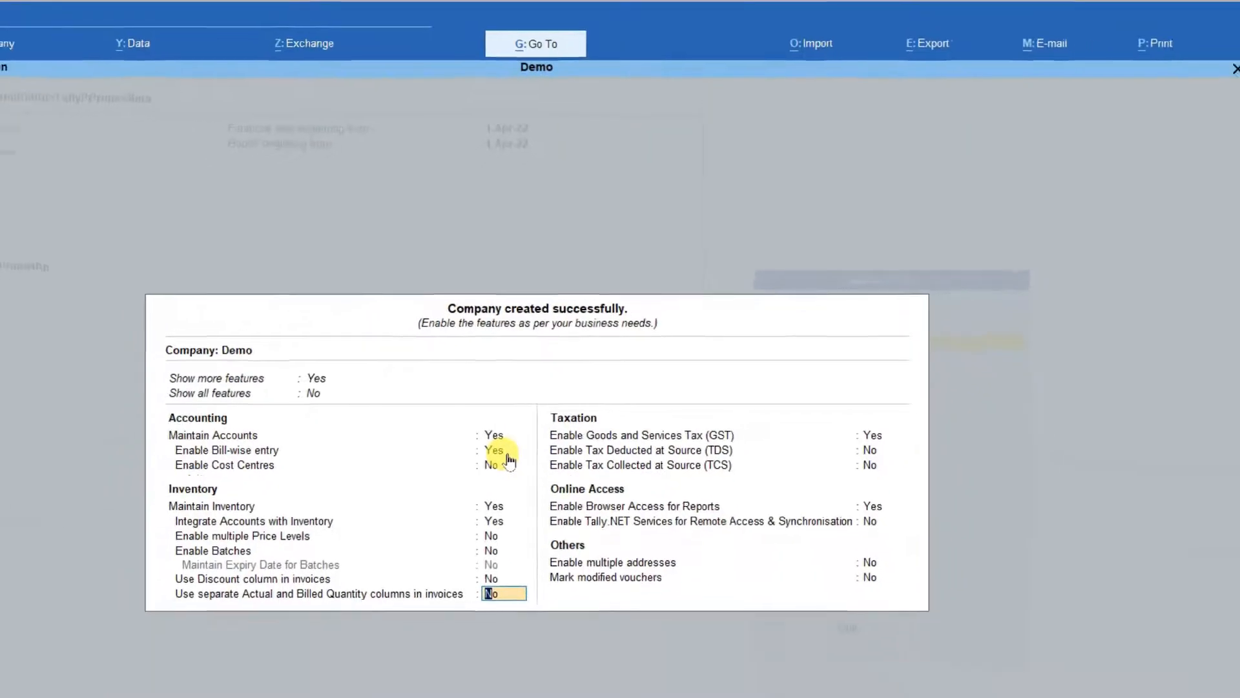
key(Return)
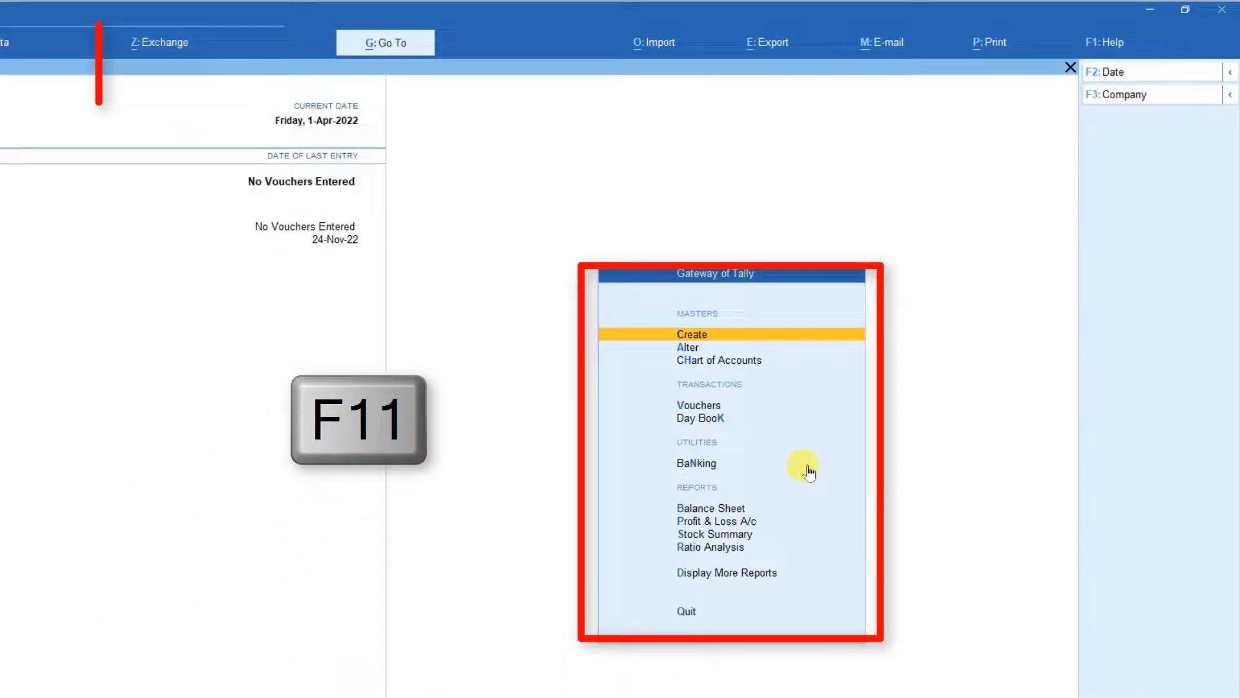
Step: Check the Maintain Accounts and Enable Bill-wise entry settings in the company features of Gurukul Group Of Company
click(128, 35)
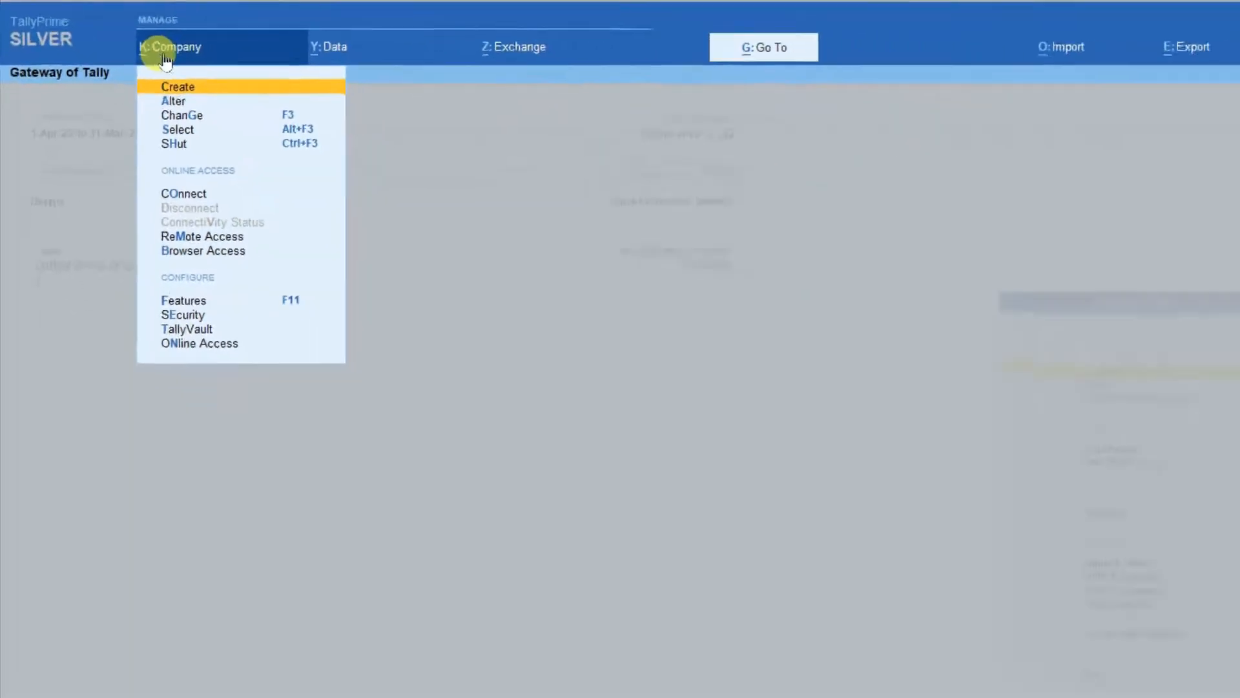
key(Down)
key(Down)
key(Down)
key(Down)
key(Down)
key(Down)
key(Down)
key(Down)
key(Down)
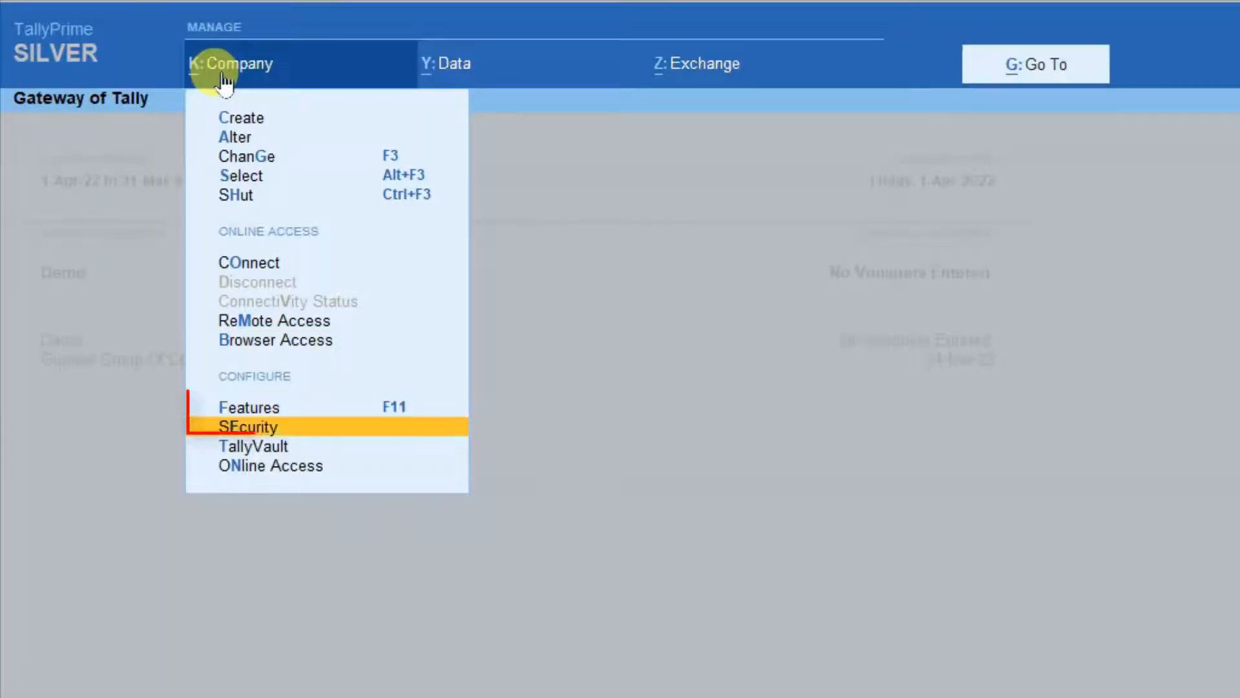
key(Up)
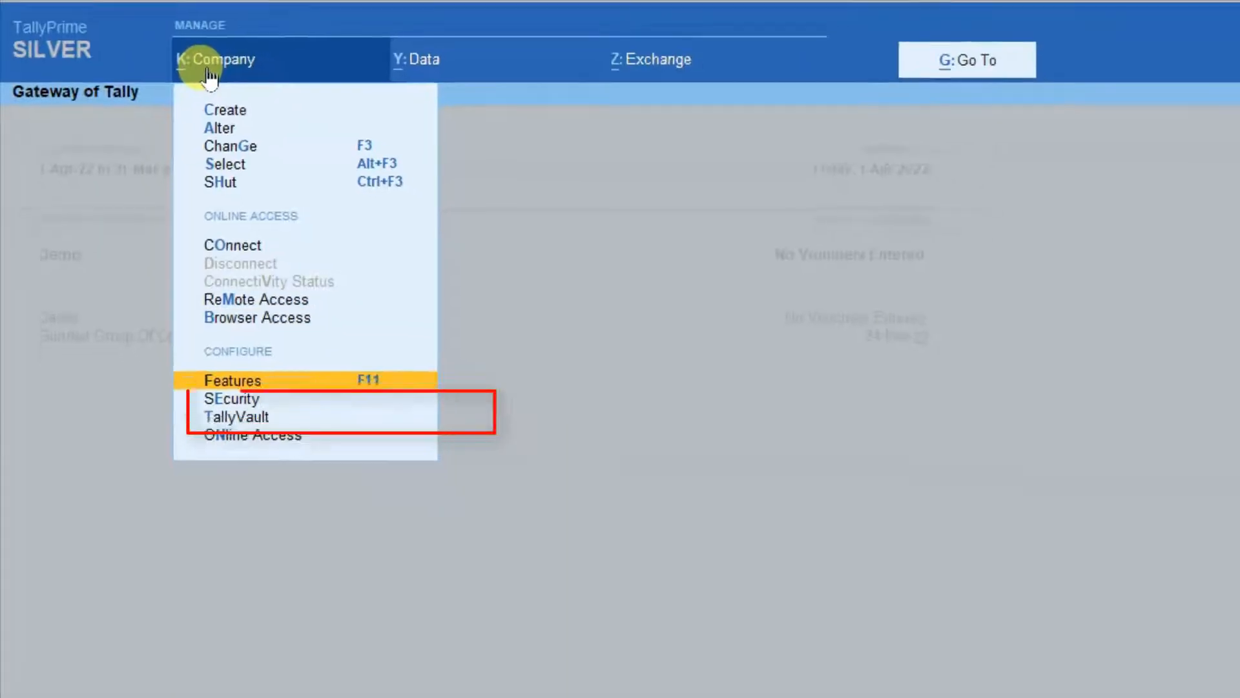
key(Return)
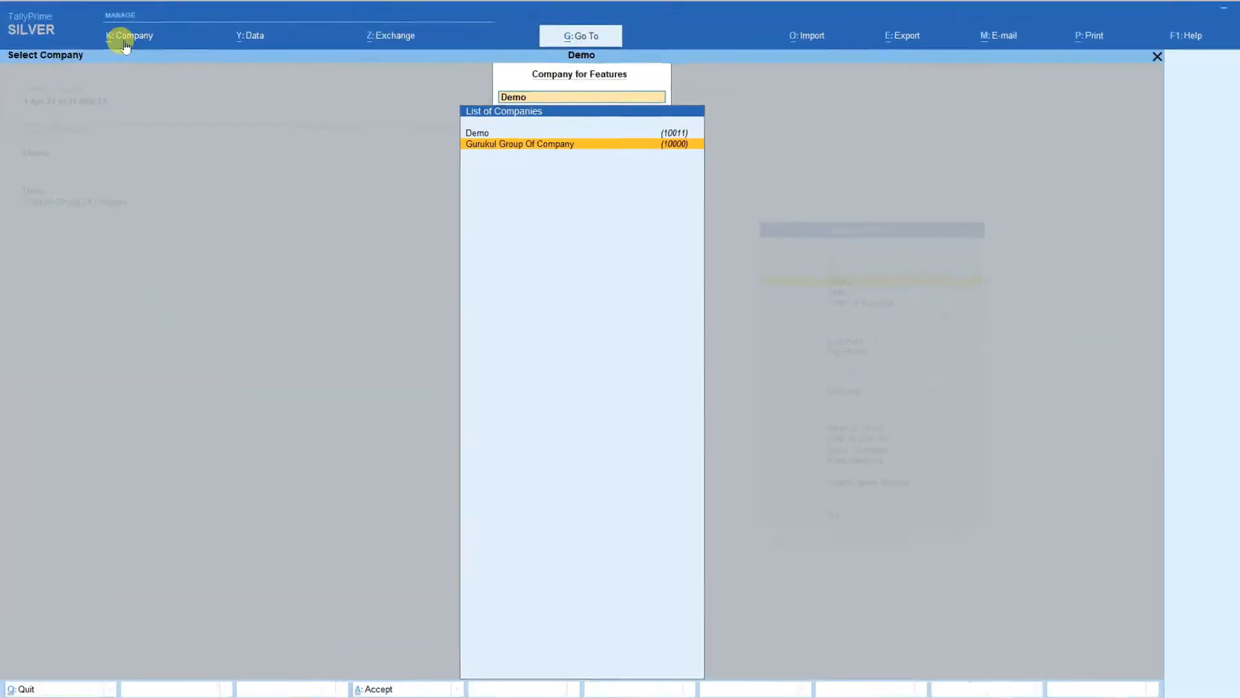
key(Return)
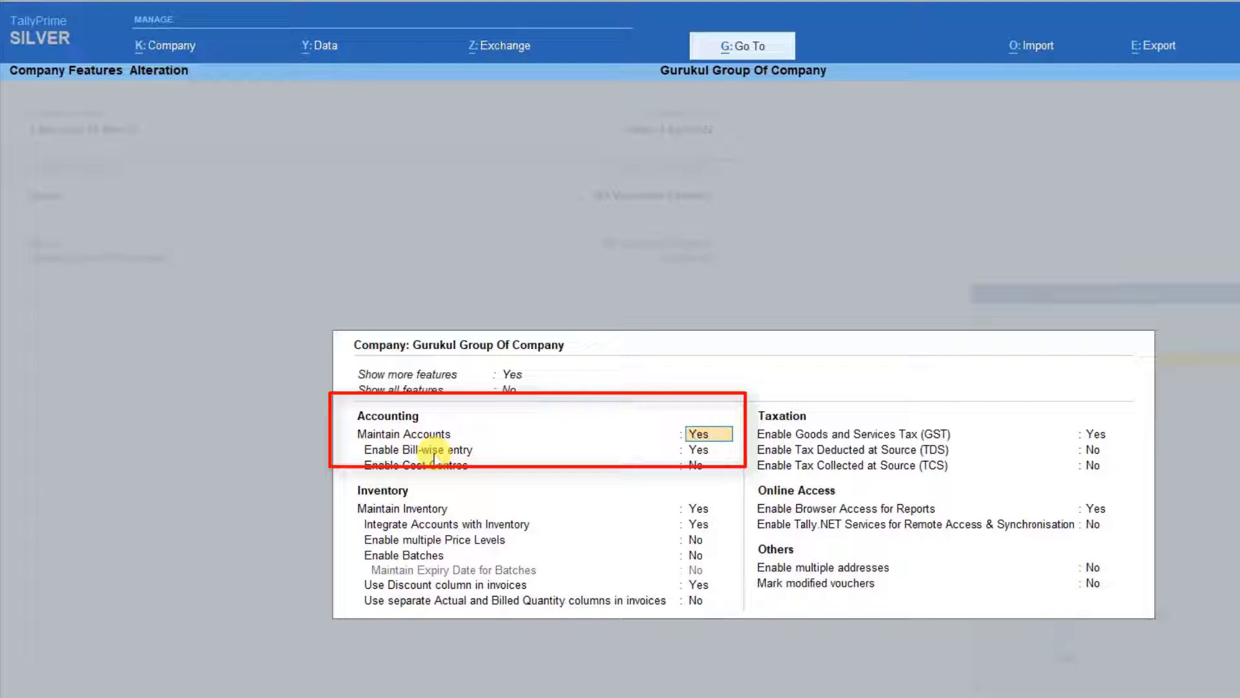
key(Return)
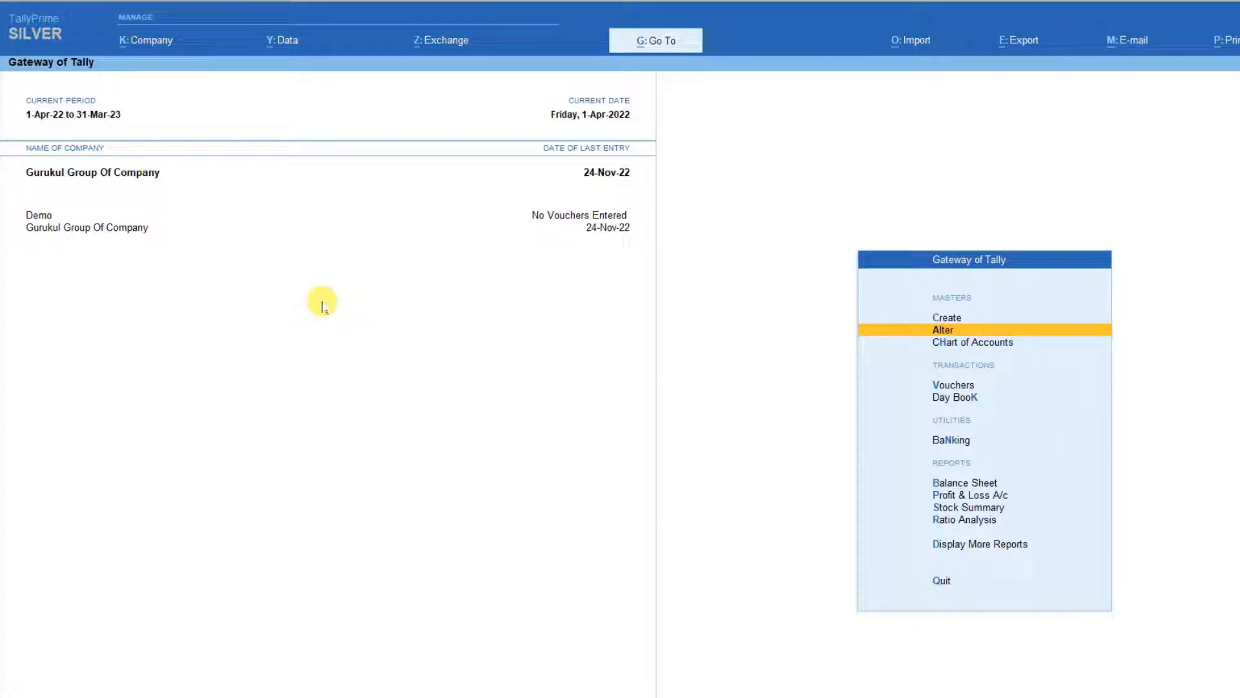
Step: Open the first party ledger in the list of ledgers for alteration
key(Return)
key(Down)
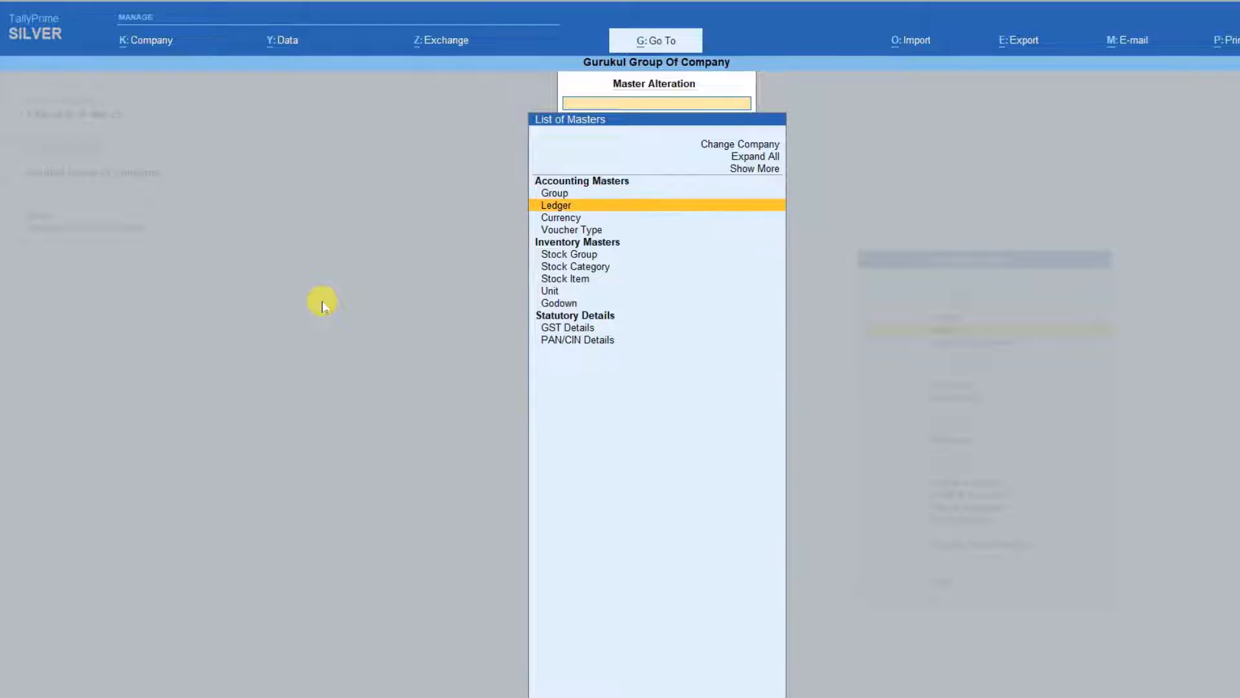
key(Return)
key(Down)
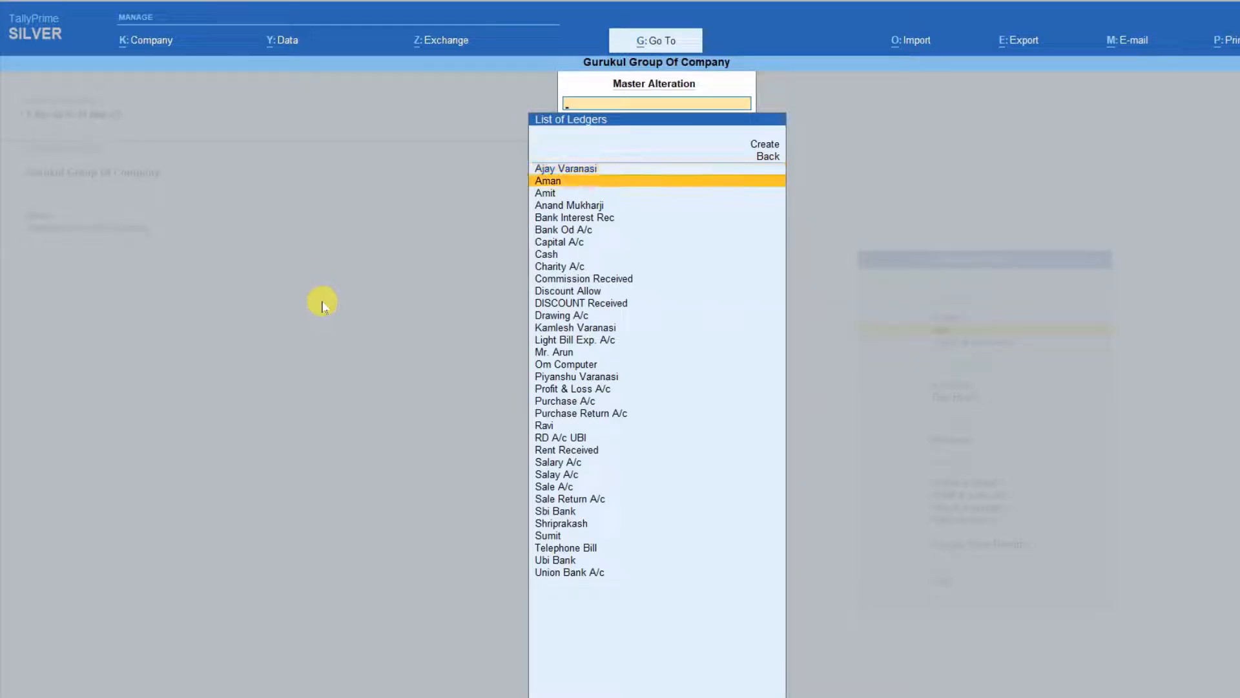
key(Up)
key(Return)
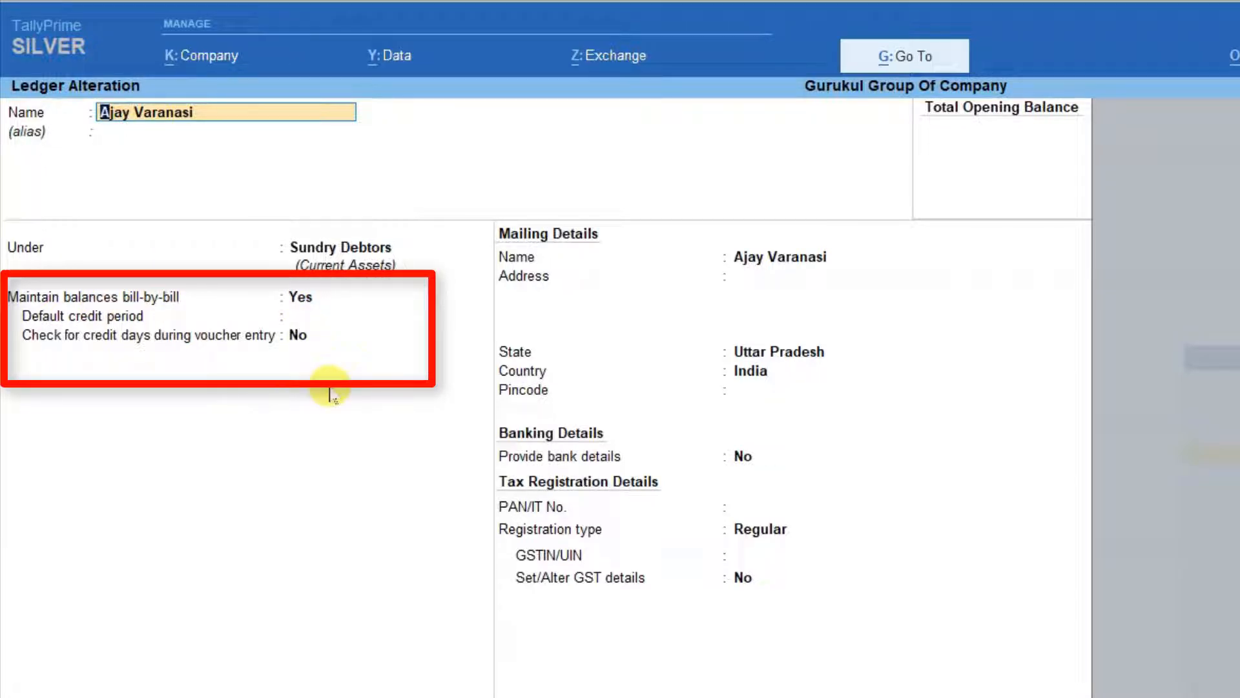
Step: Set Maintain balances bill-by-bill to Yes for the party ledger, leave the default credit period blank, and save the ledger
key(Return)
key(Return)
key(Return)
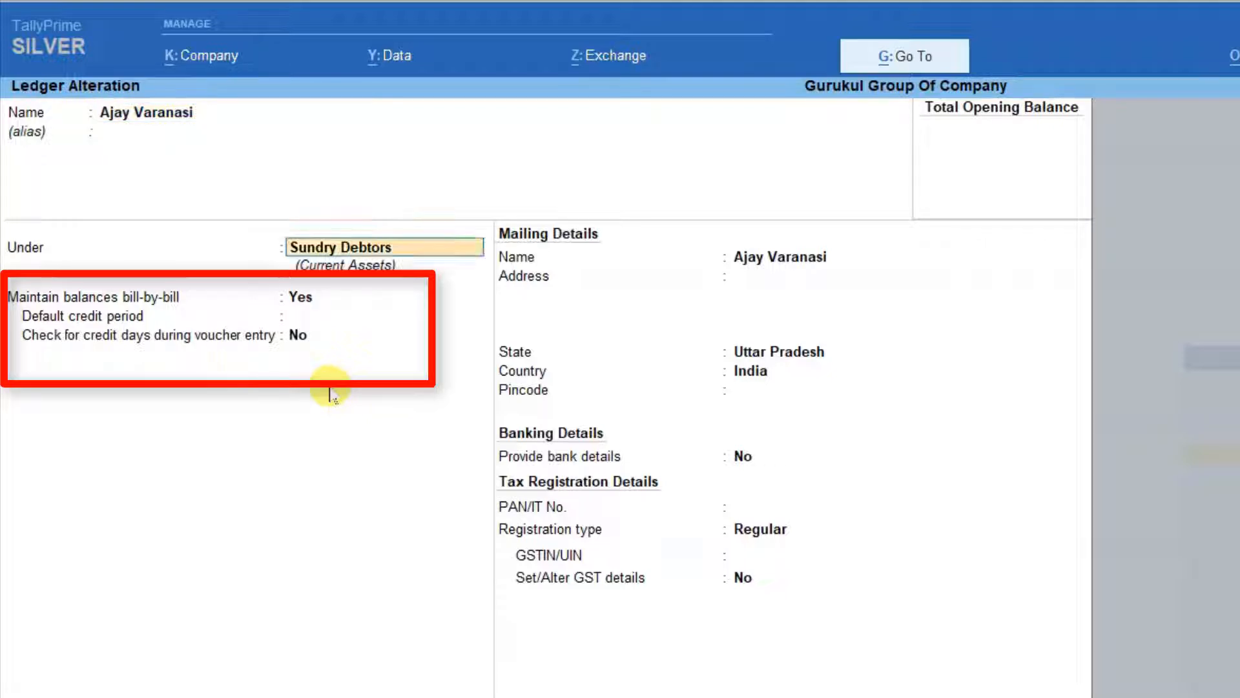
text(n)
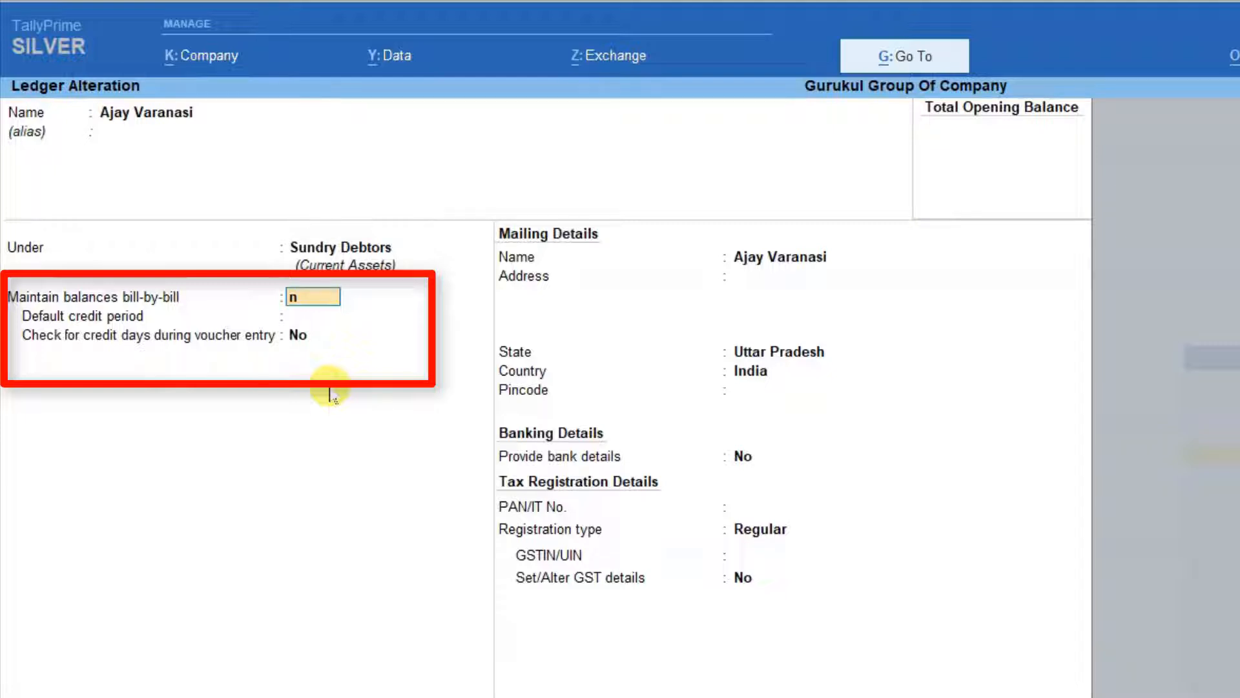
key(BackSpace)
text(y)
key(Return)
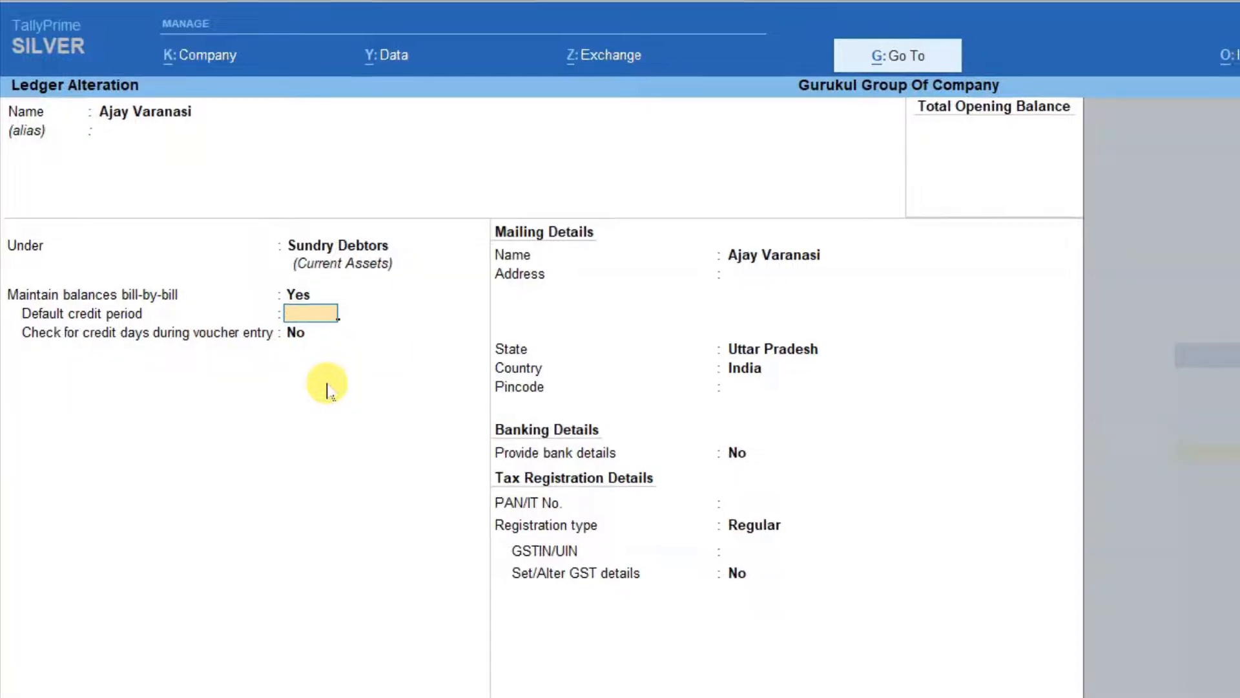
key(Return)
key(Return)
key(Return)
key(Return)
key(ctrl+a)
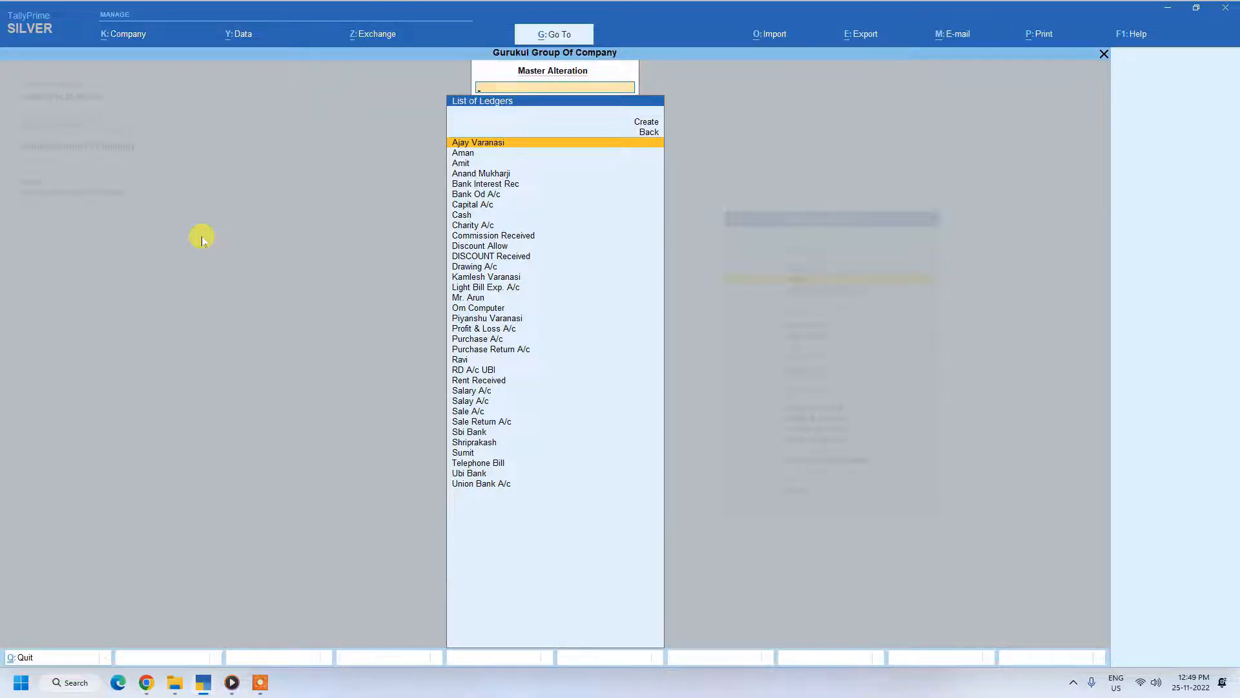
Step: Review the bill-by-bill balance settings of the same party ledger and return to the Gateway of Tally
key(Return)
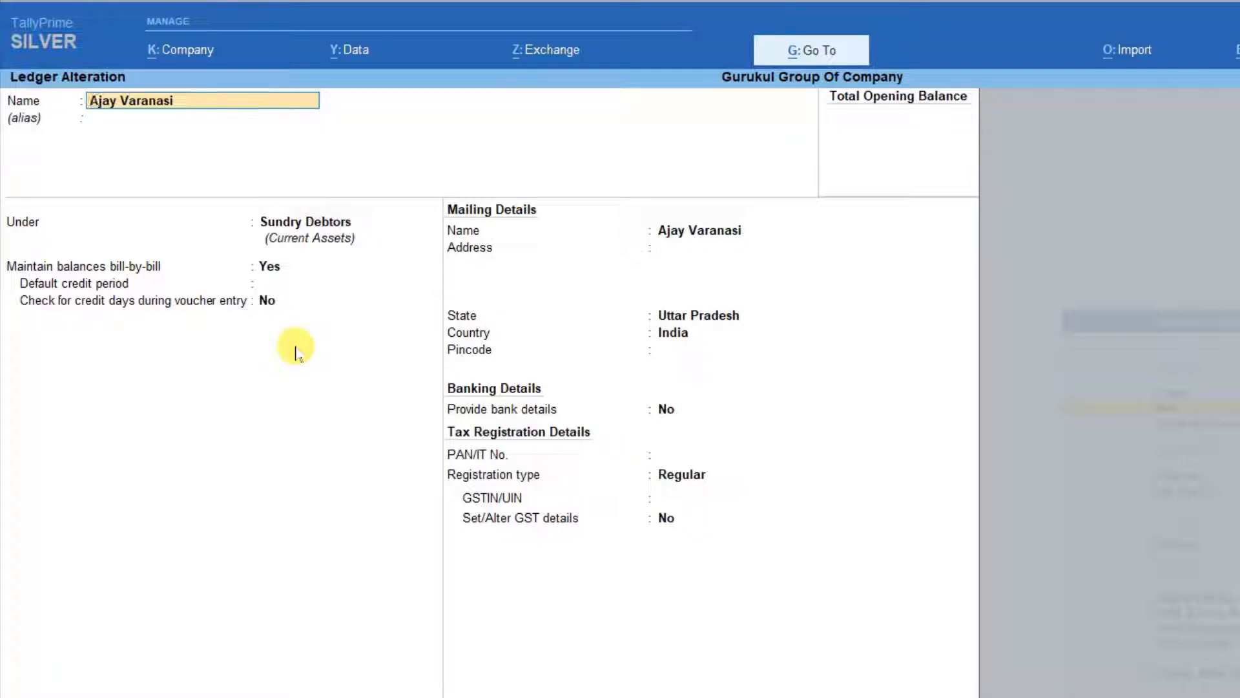
key(Return)
key(Return)
key(Return)
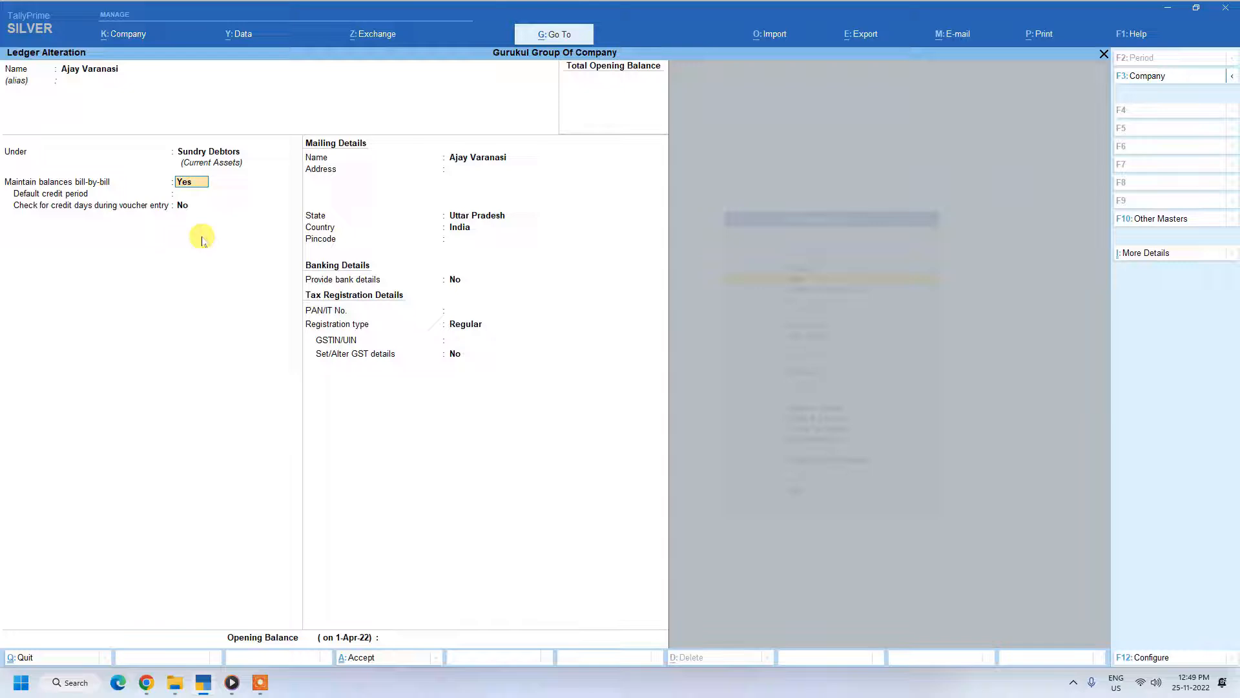
key(ctrl+a)
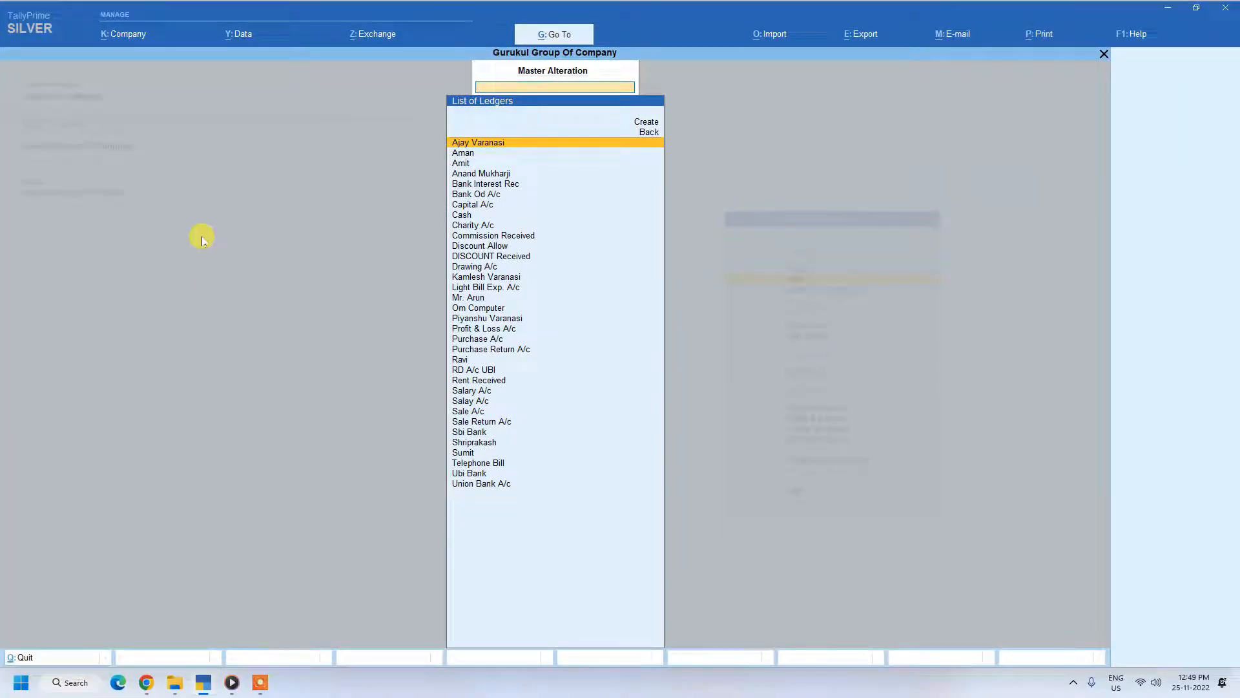
key(Escape)
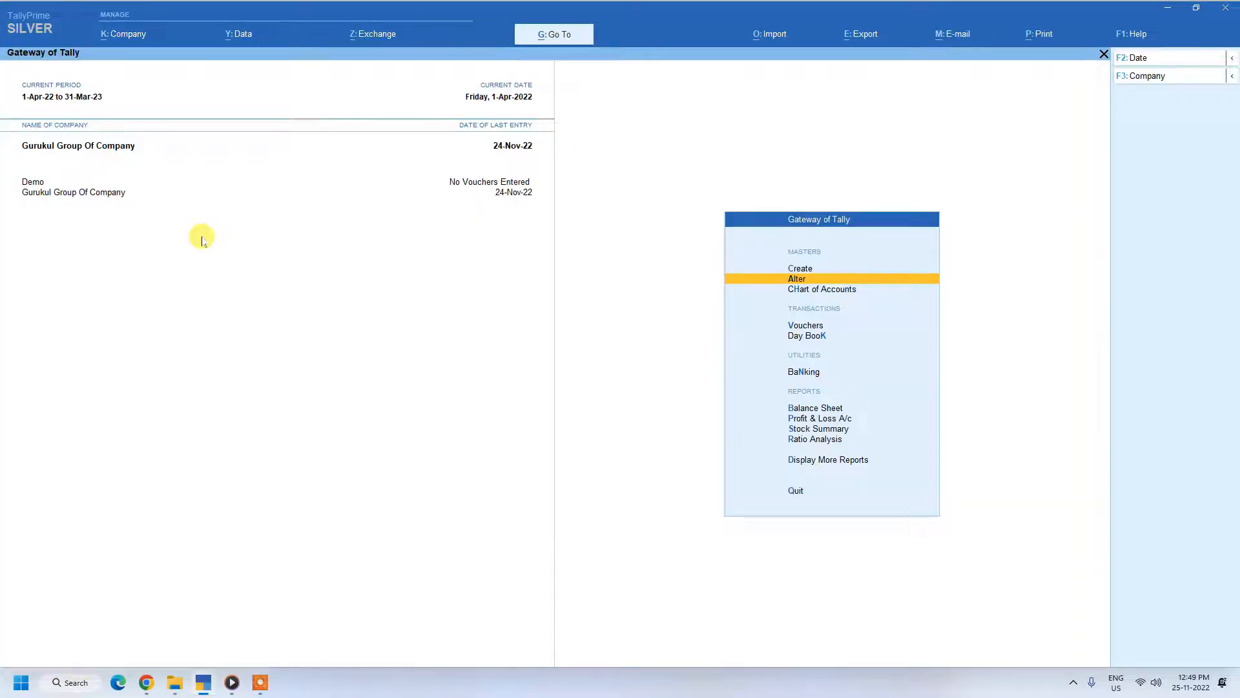
key(v)
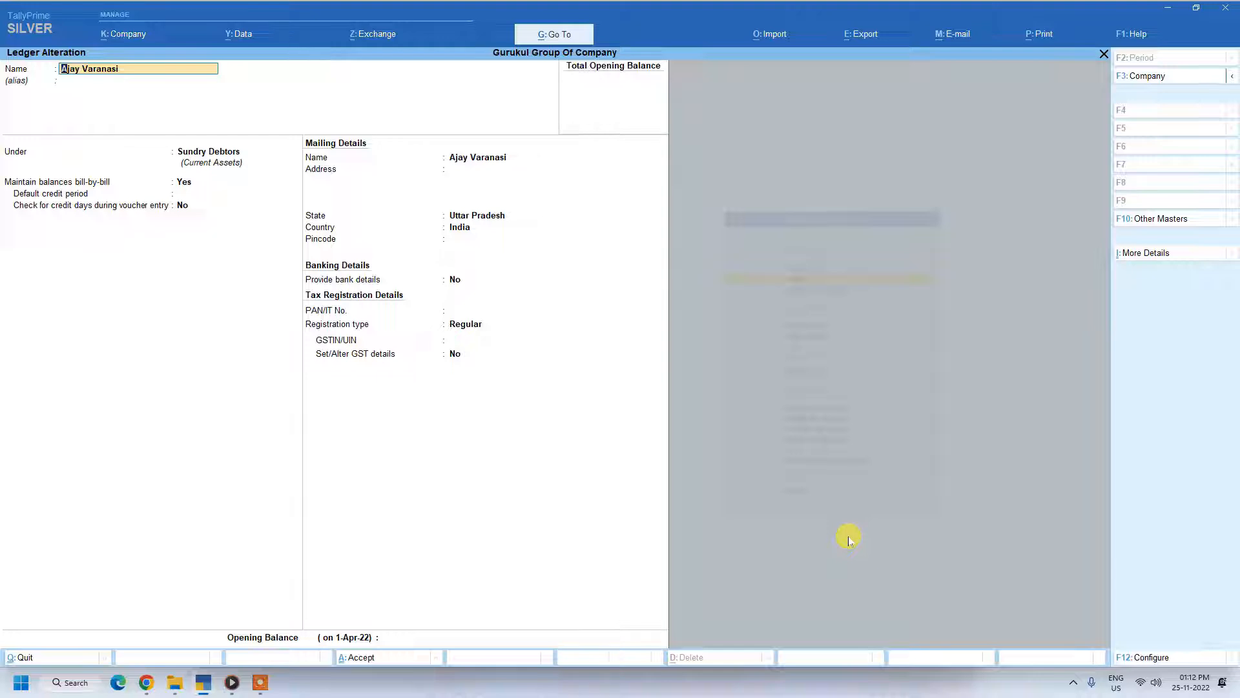
key(Escape)
key(Escape)
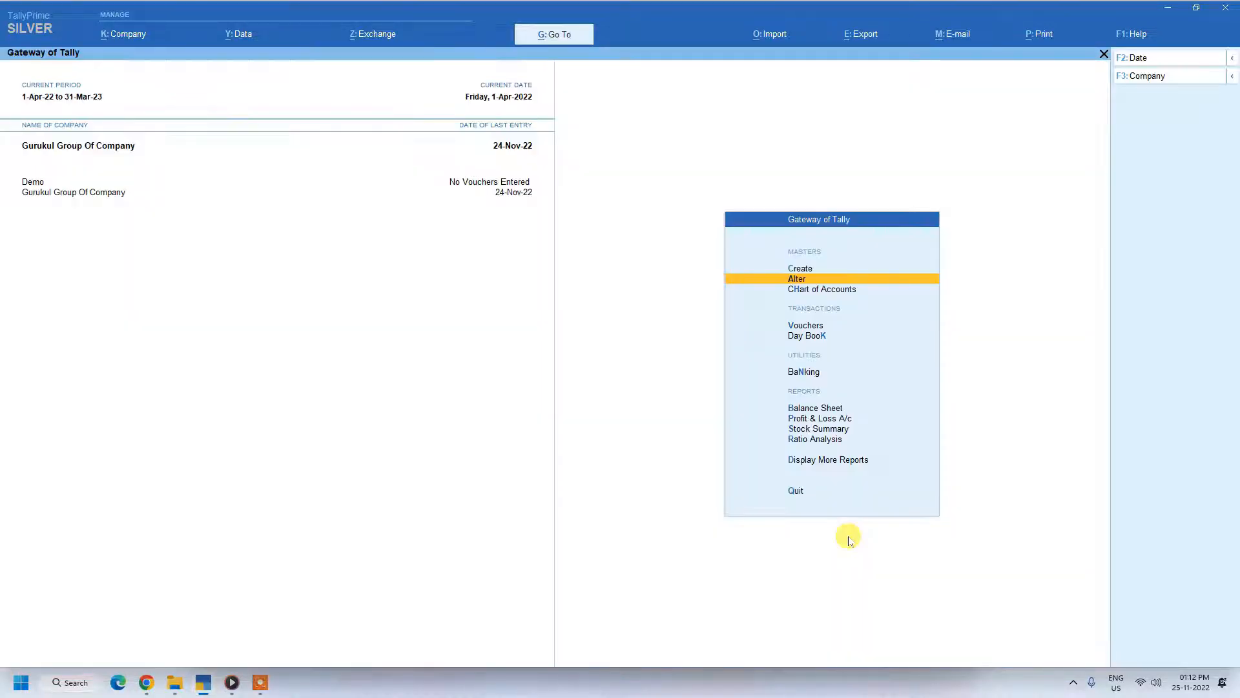
Step: Start a new Purchase voucher for Gurukul Group Of Company
key(Down)
key(Down)
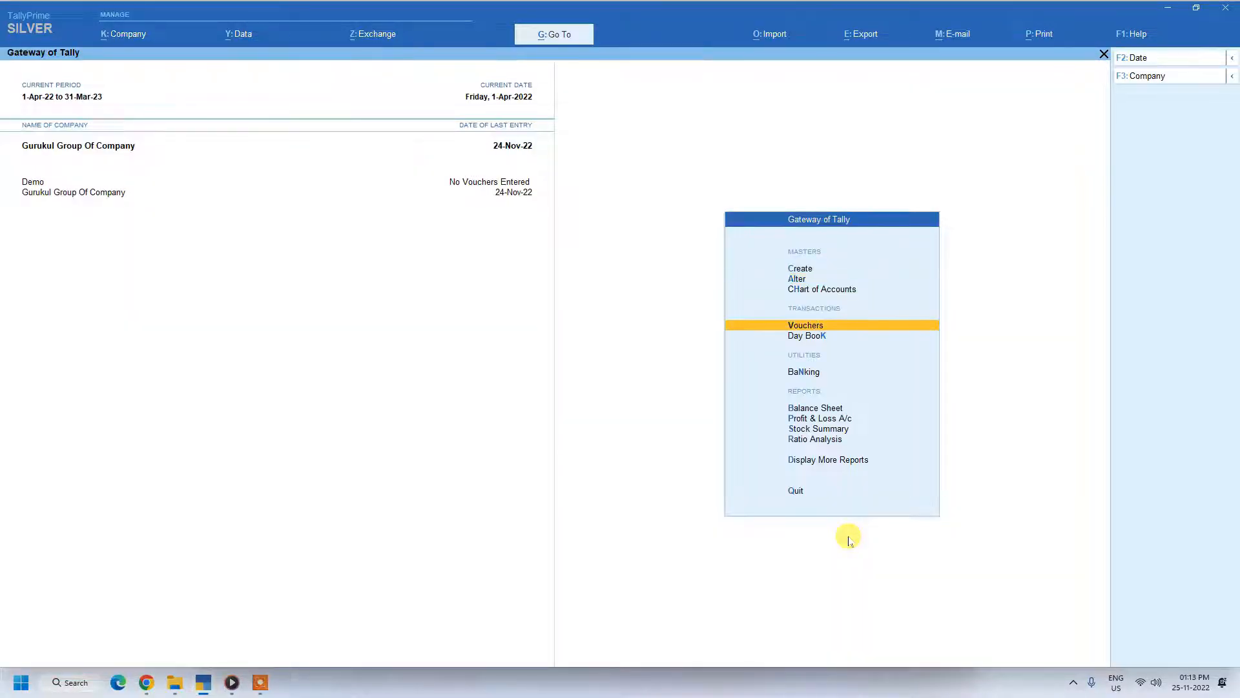
key(Return)
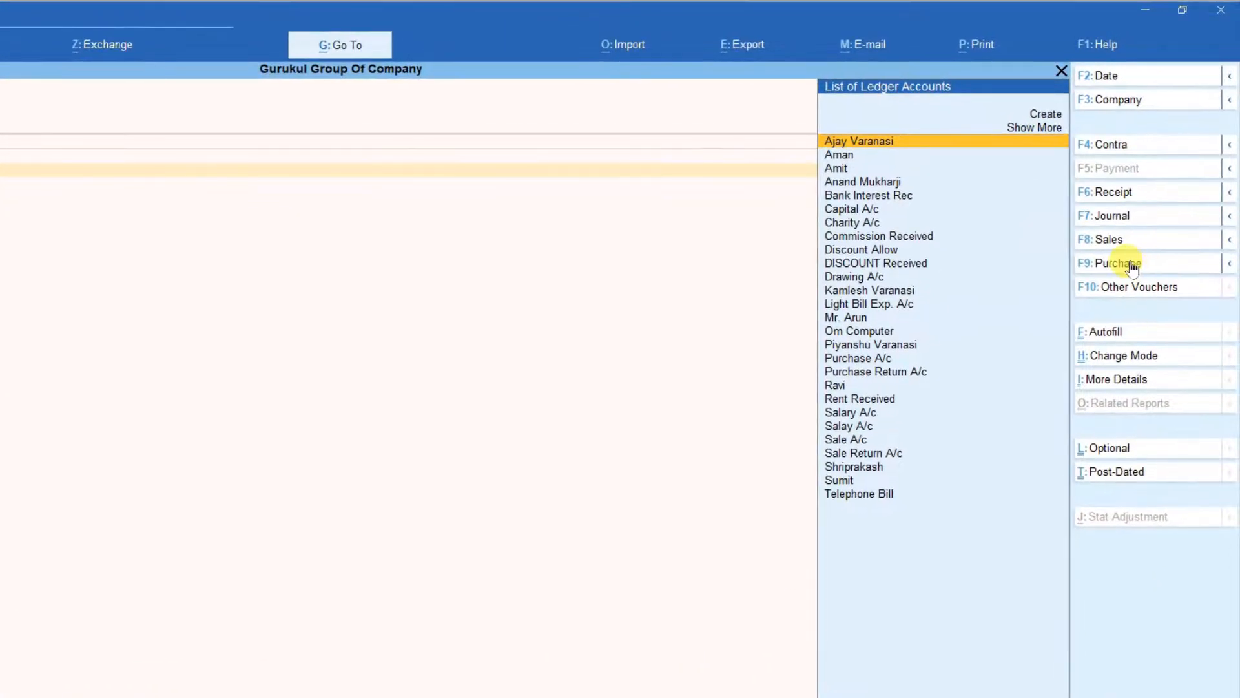
key(F9)
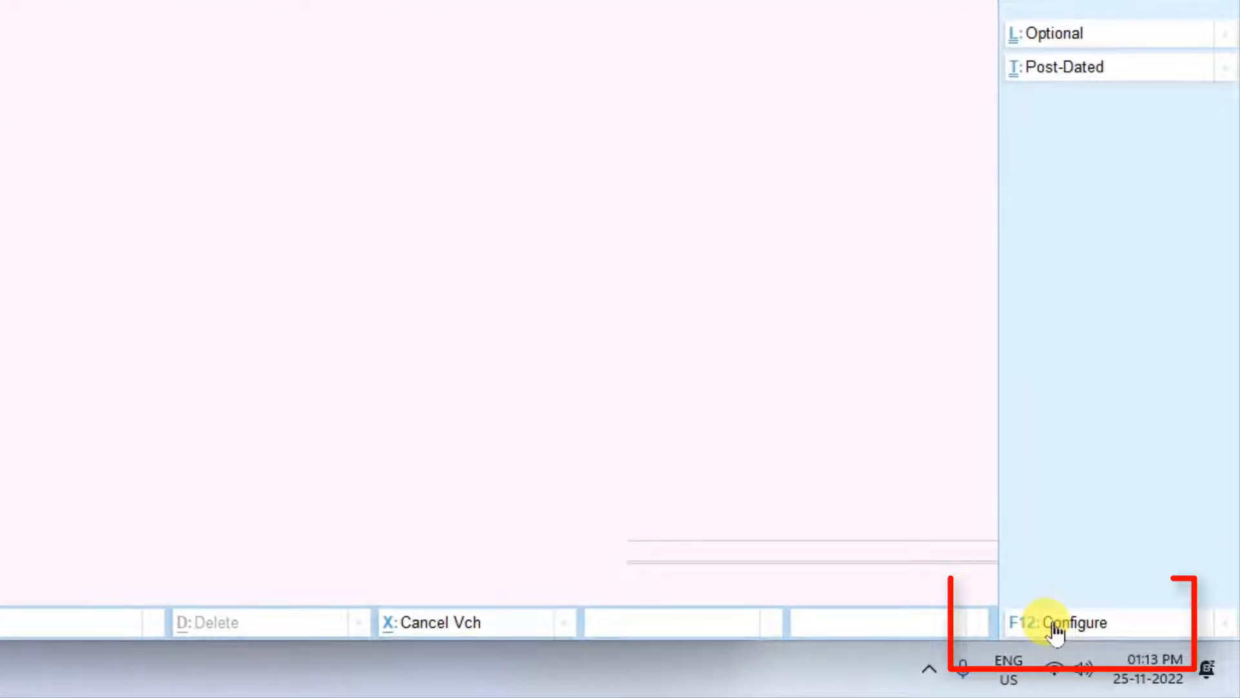
Step: Show more configurations for the purchase voucher, keep Provide Supplier Invoice details at Yes, and accept the configuration
click(1057, 625)
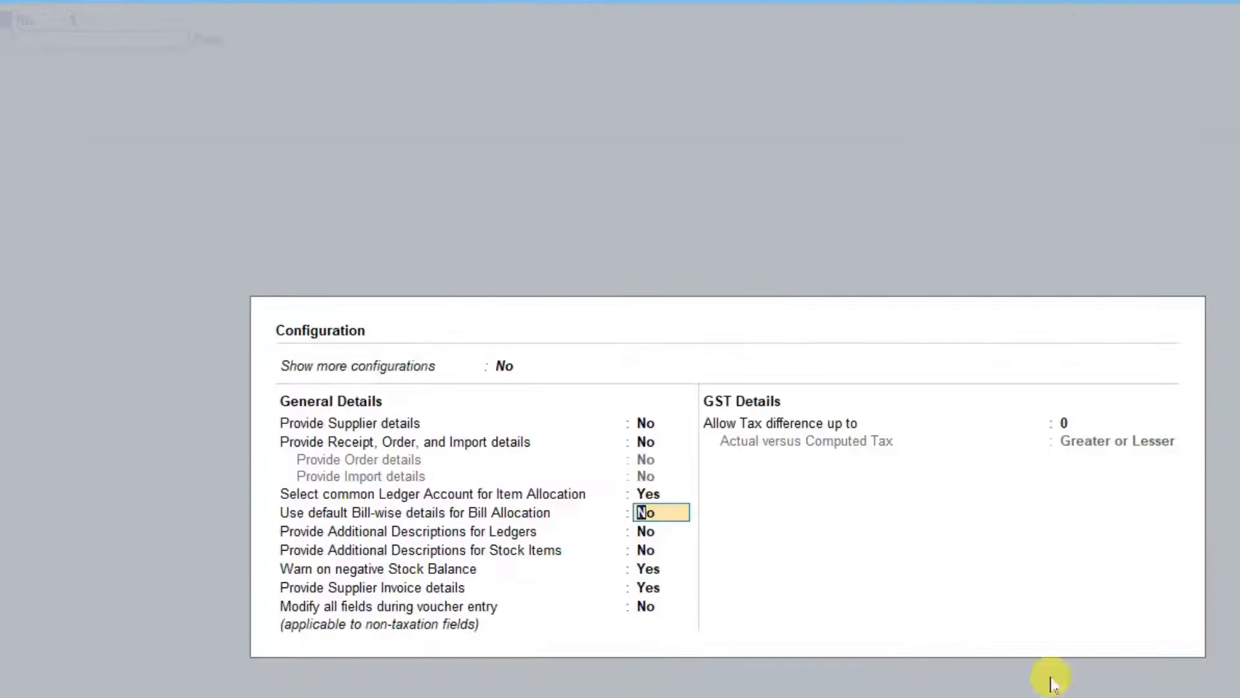
click(504, 366)
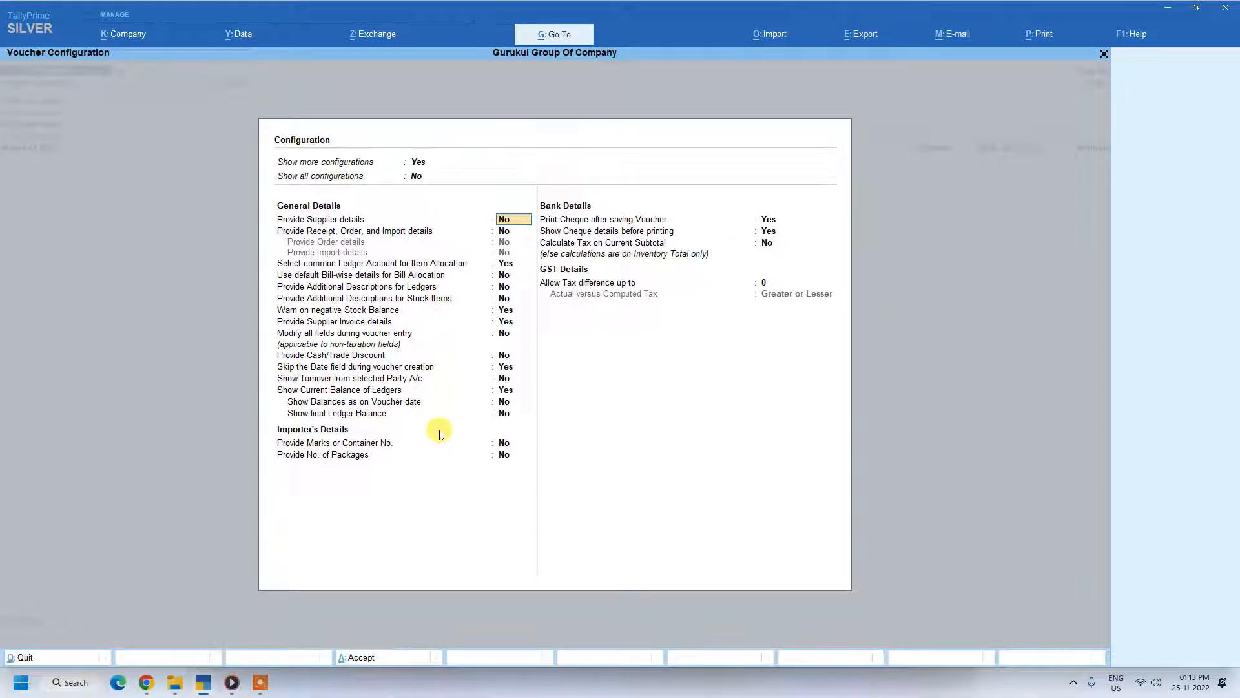
click(469, 323)
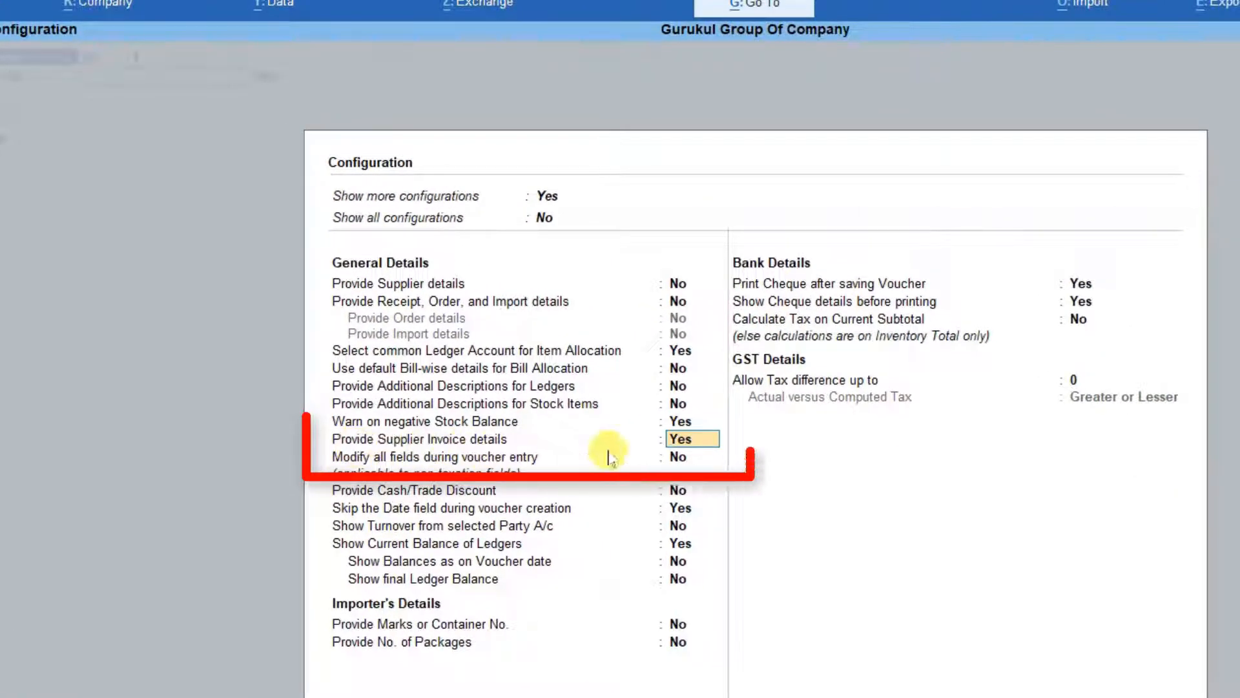
key(Return)
key(Return)
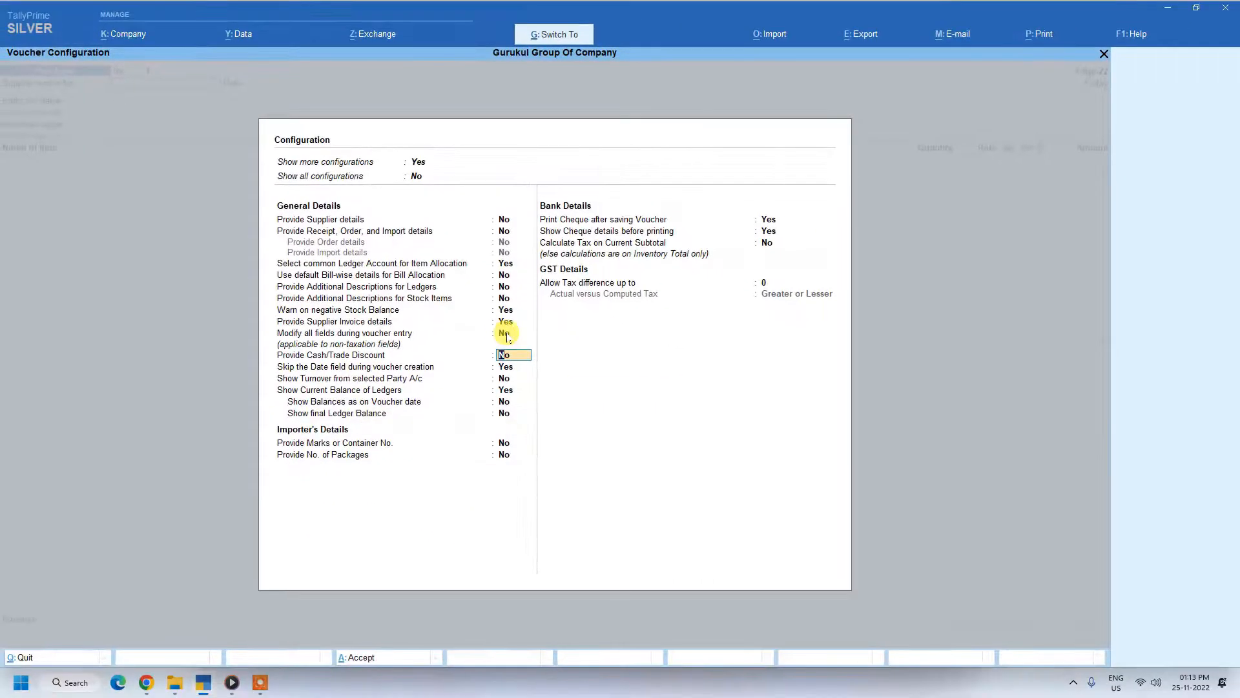
key(ctrl+a)
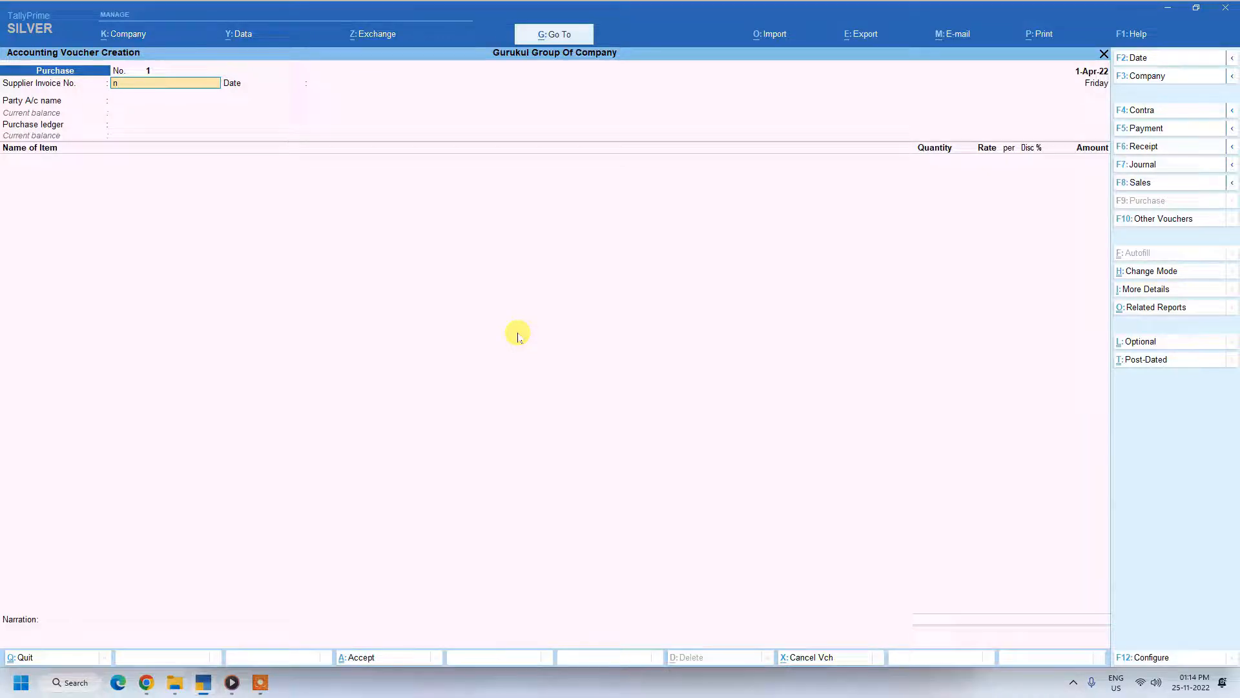
Step: Enter nov 25 as the supplier invoice number of the purchase voucher
text(ov 2)
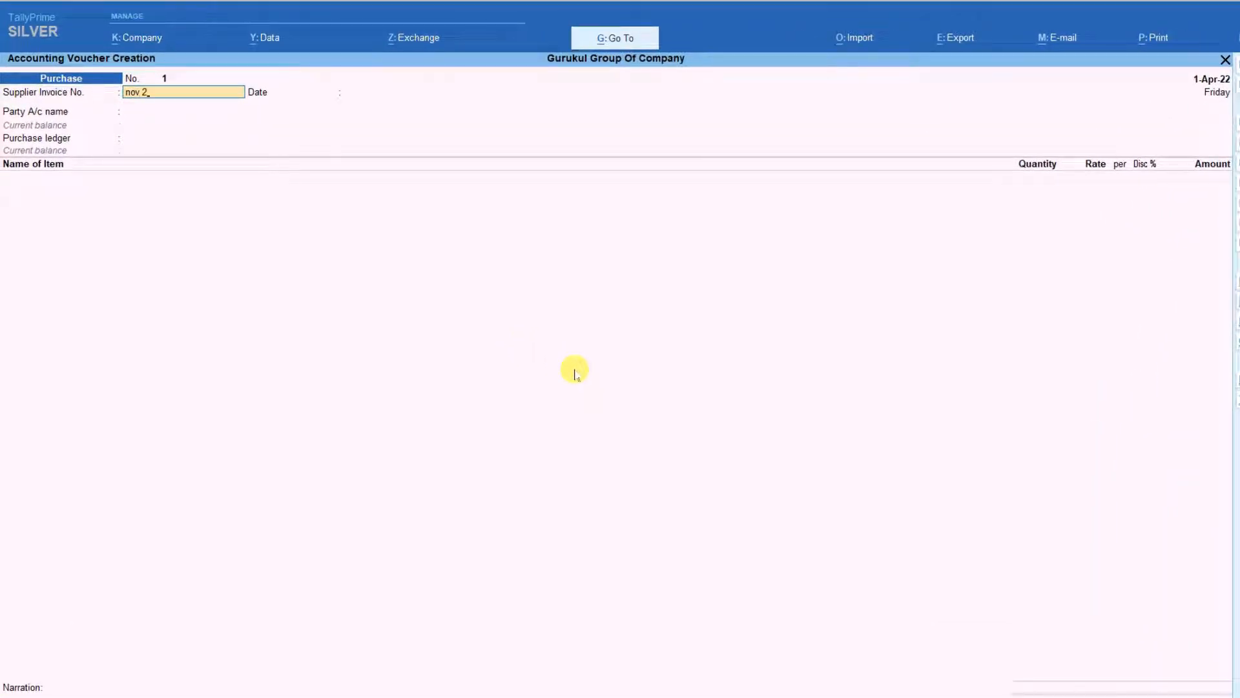
text(5)
key(Return)
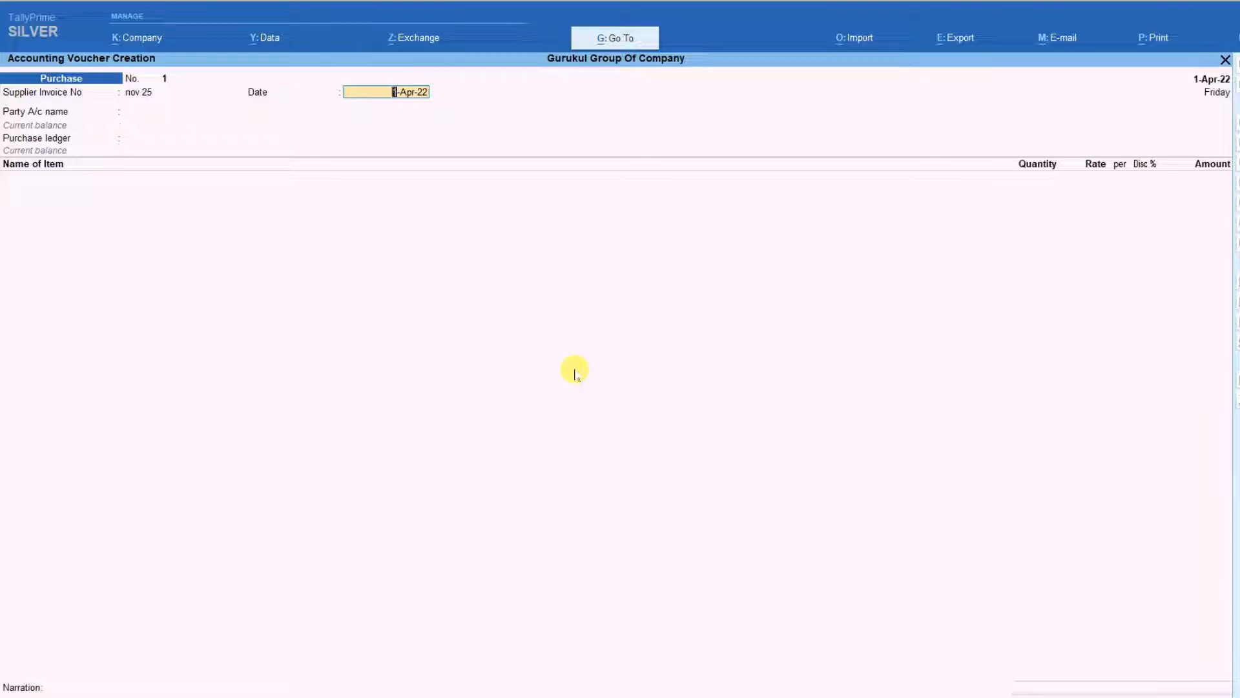
Step: Set both the voucher date and the supplier invoice date to 25-Nov-22
key(F2)
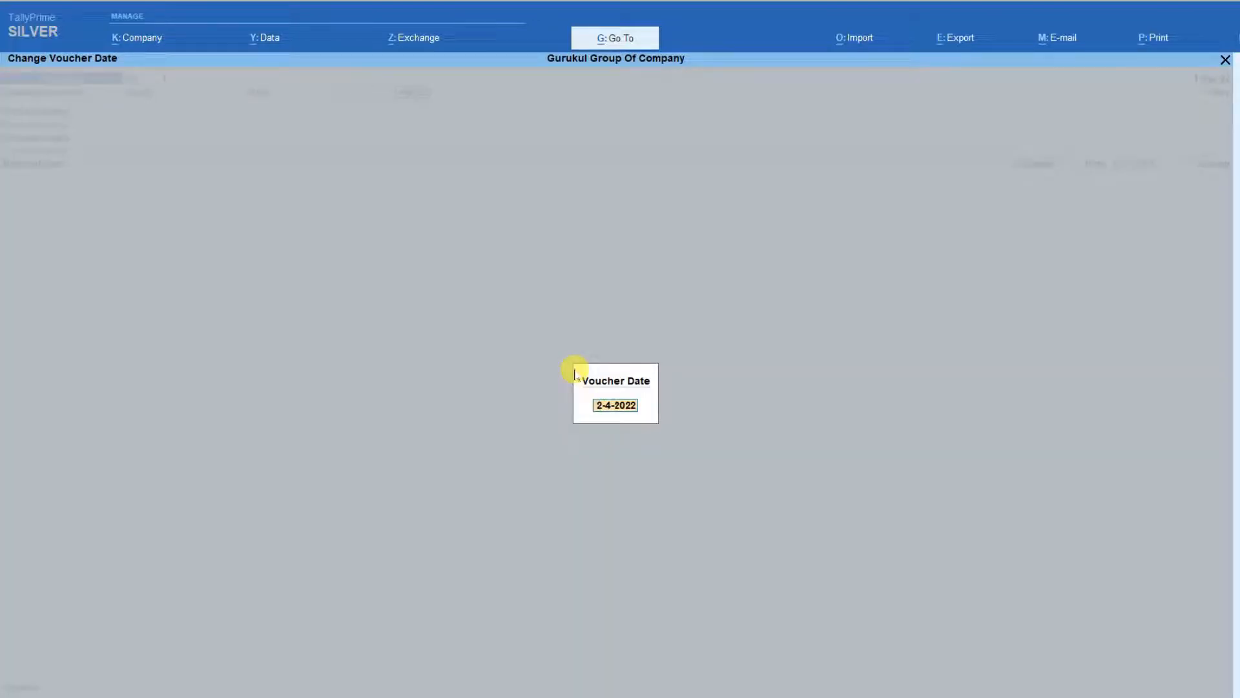
text(25-11)
key(Return)
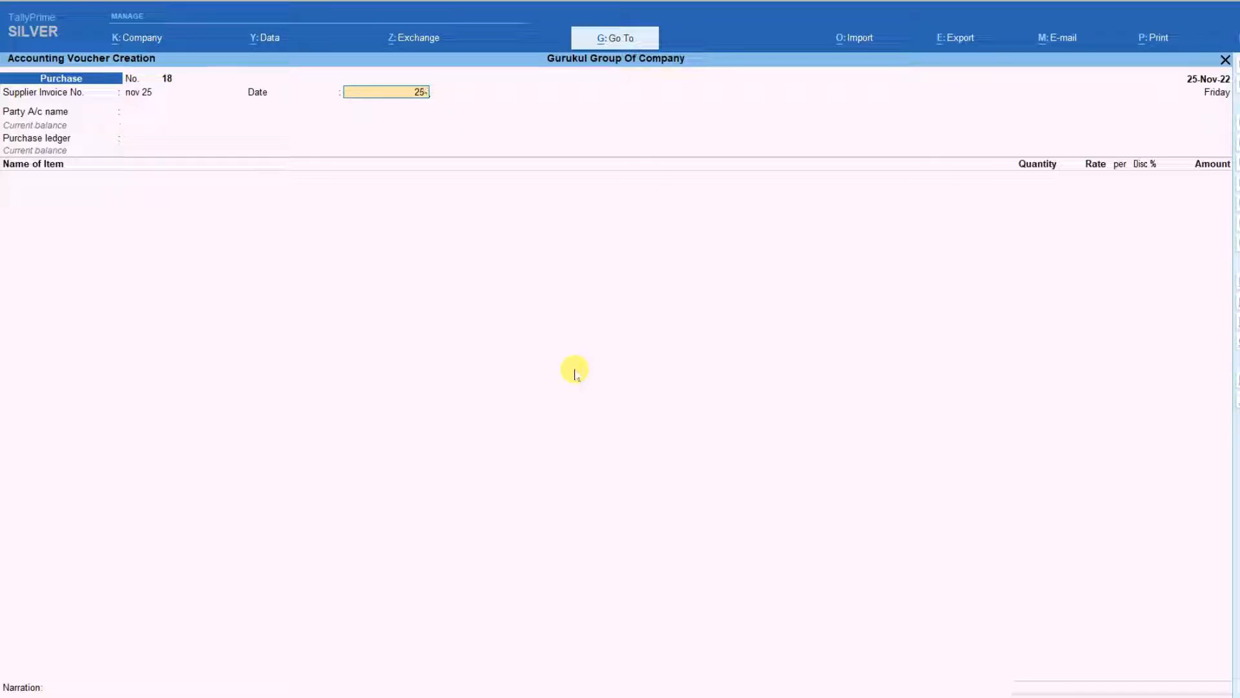
key(Return)
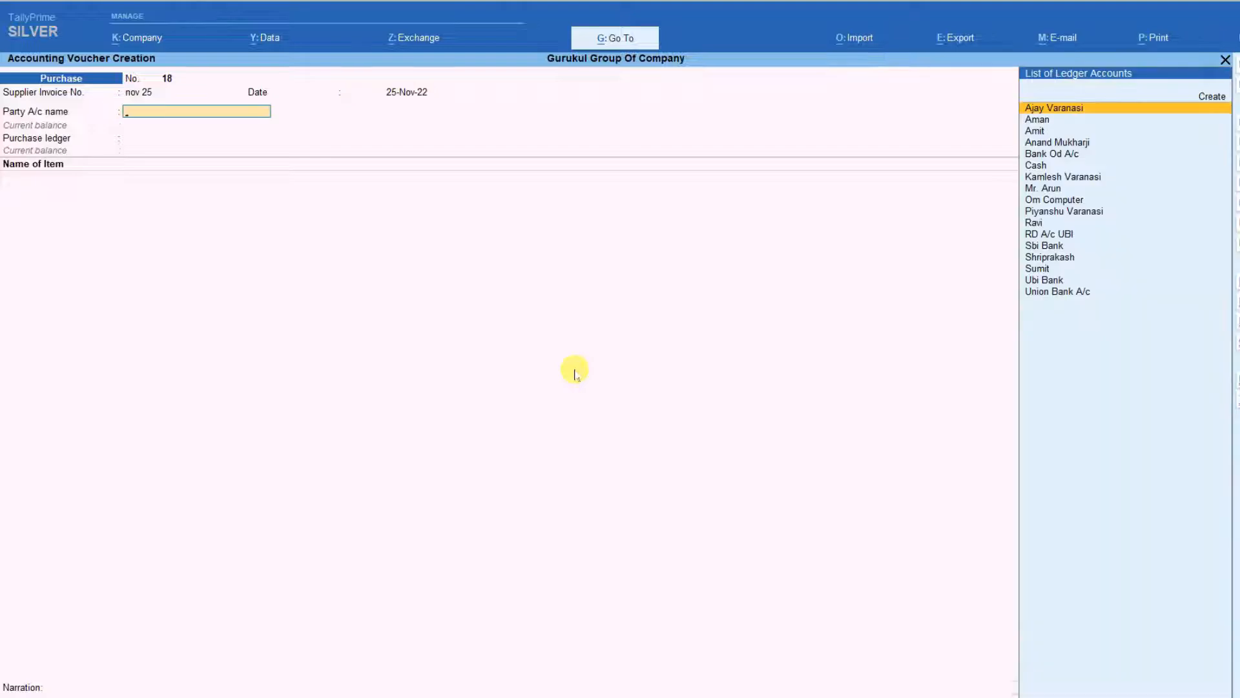
Step: Choose the fourth ledger in the list as the party account and Purchase A/c as the purchase ledger
key(Down)
key(Down)
key(Down)
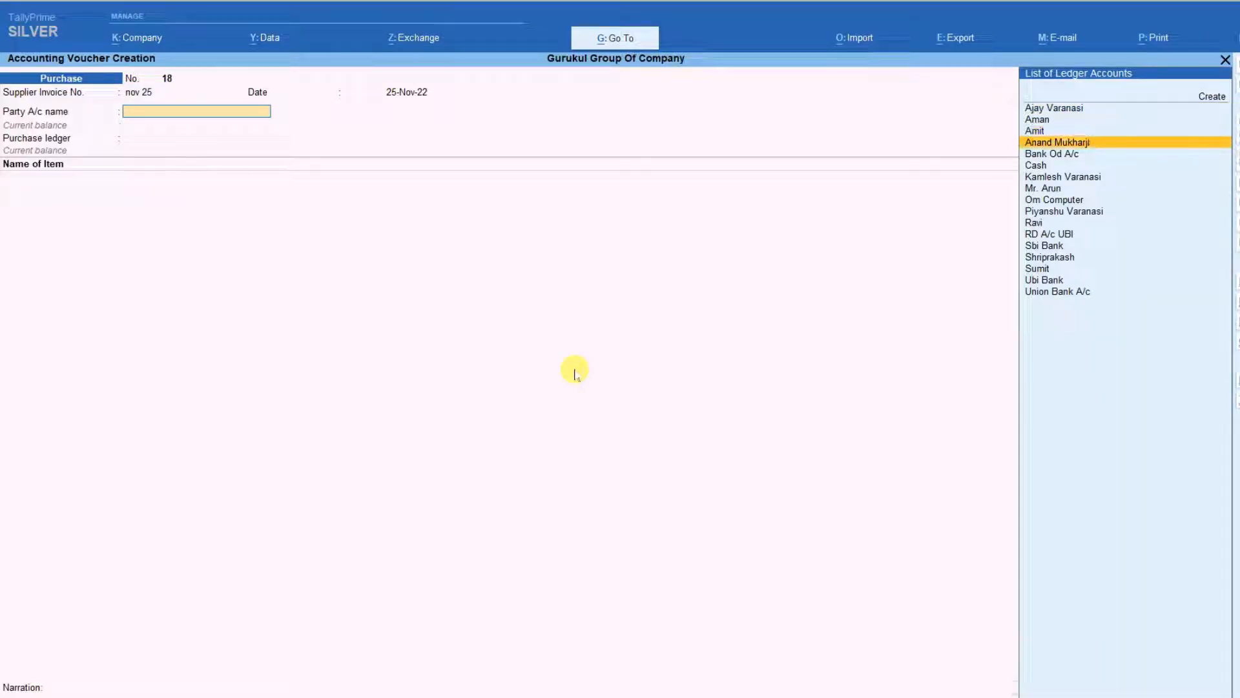
key(Return)
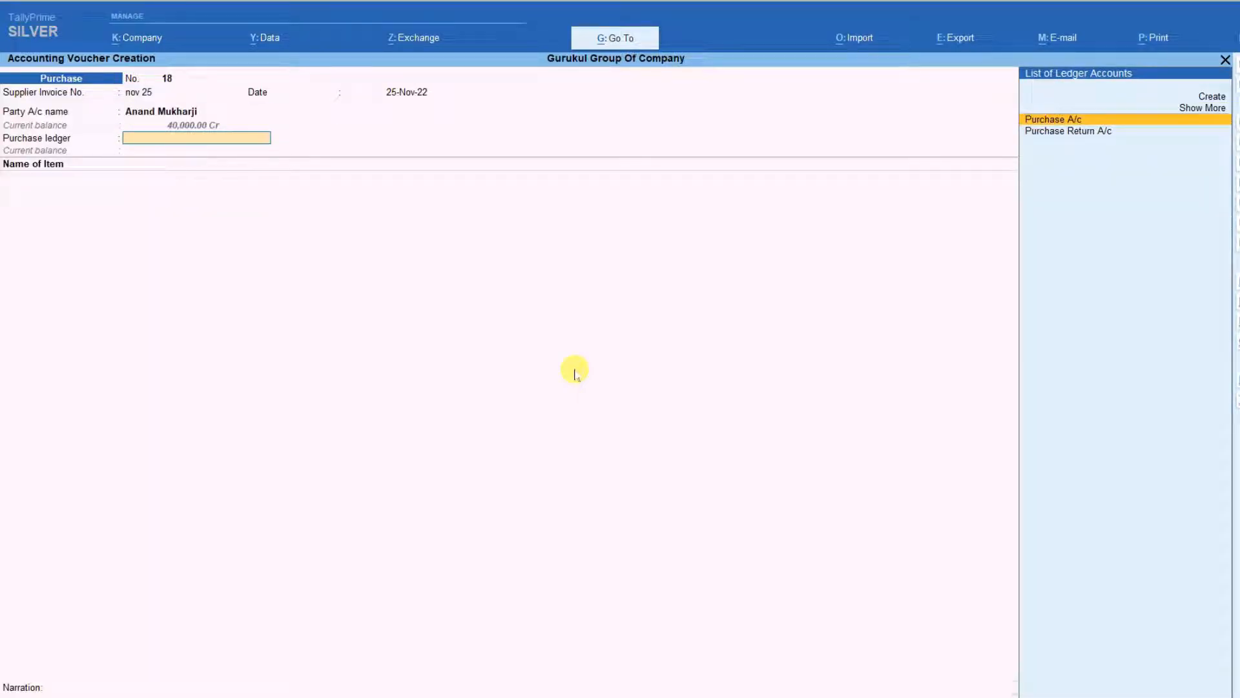
key(Return)
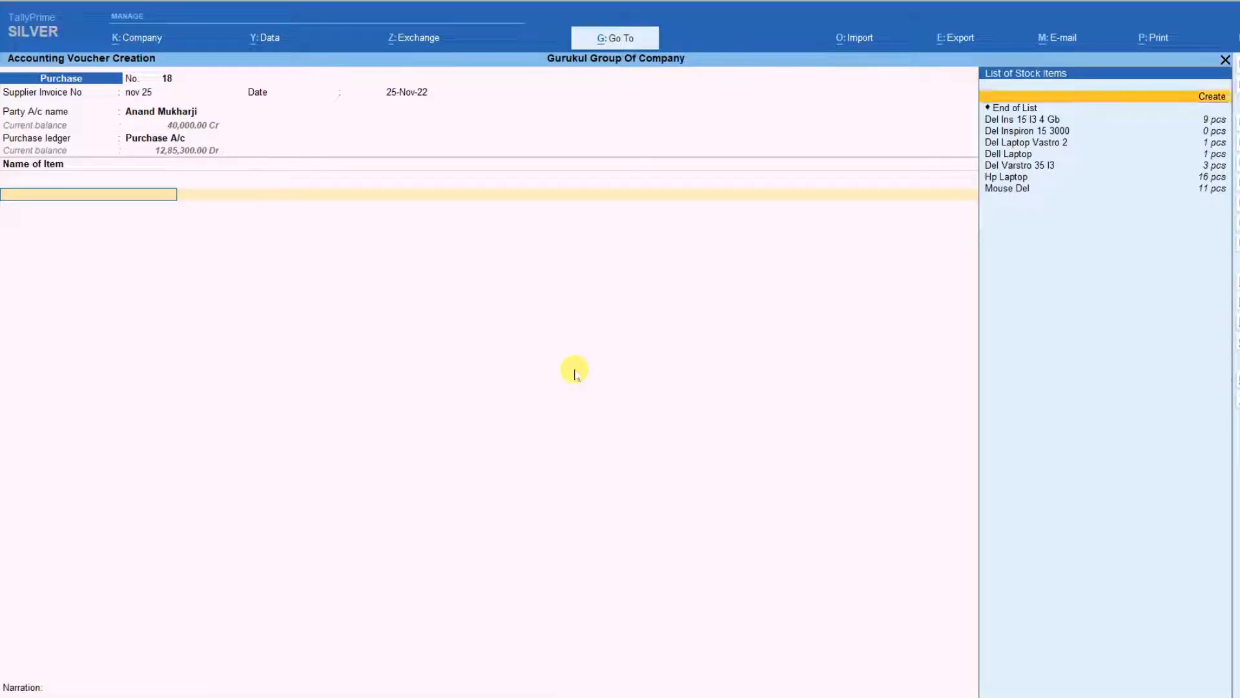
Step: Add Mouse Del as the stock item of the purchase voucher
key(Down)
key(Down)
key(Down)
key(Down)
key(Down)
key(Down)
key(Down)
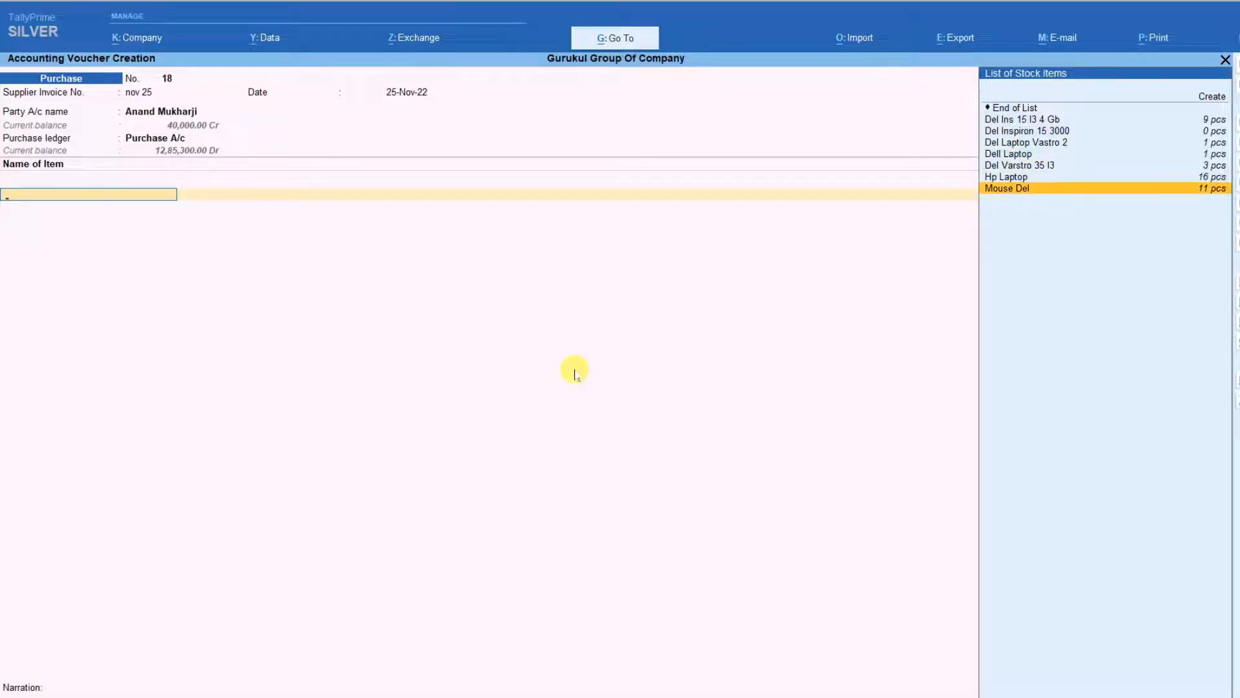
key(Return)
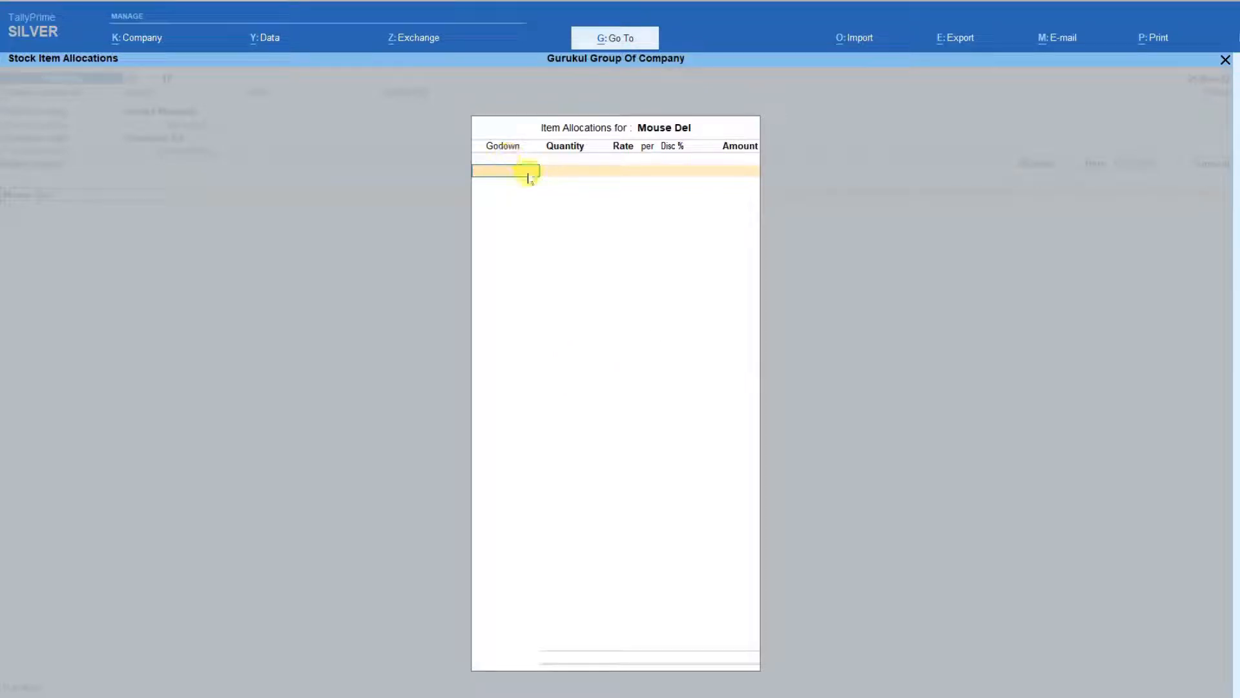
Step: Choose OM KATARA as the godown in the item allocation for Mouse Del
key(space)
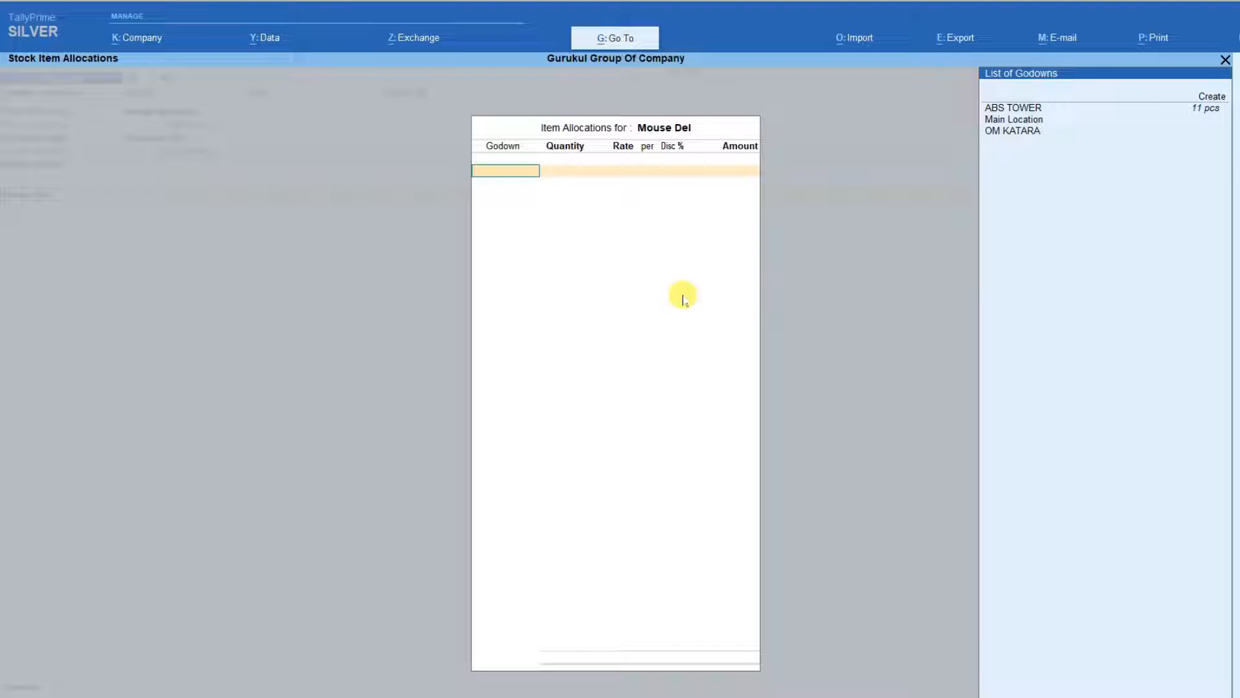
key(Down)
key(Down)
key(Down)
key(Down)
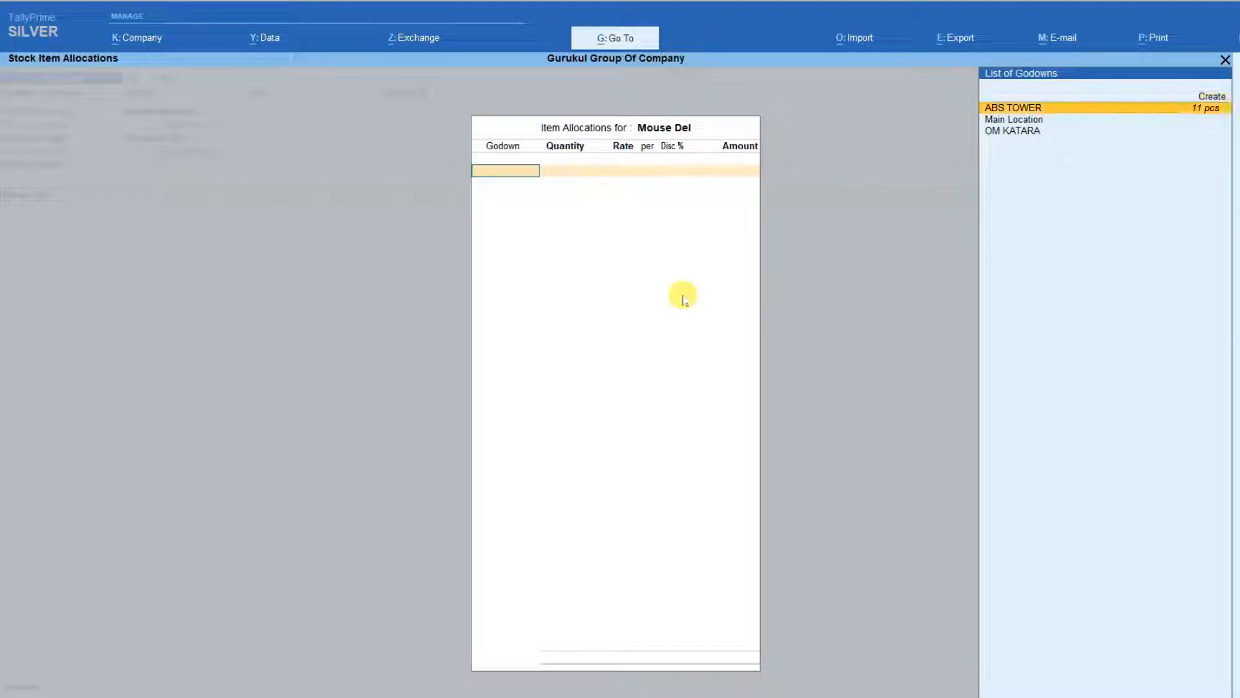
key(Return)
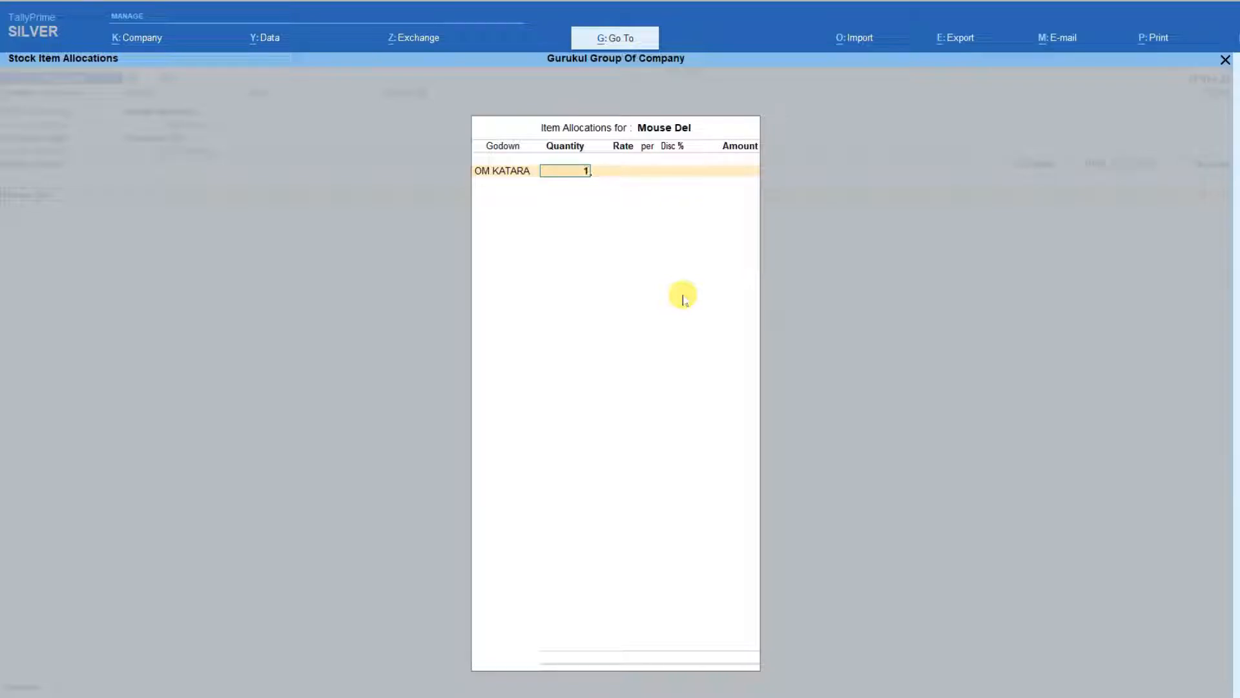
Step: Enter a quantity of 12 pcs at a rate of 100.00 for Mouse Del and end the item list
key(Return)
key(Return)
key(Return)
key(Return)
key(Return)
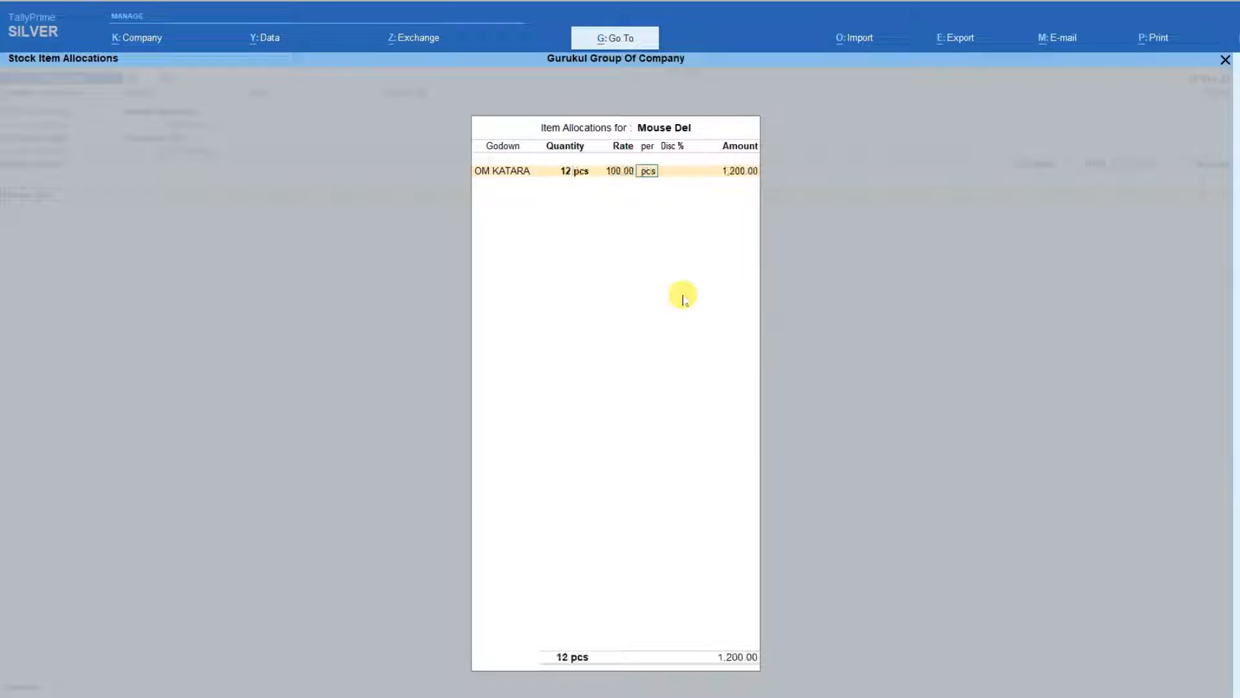
key(Return)
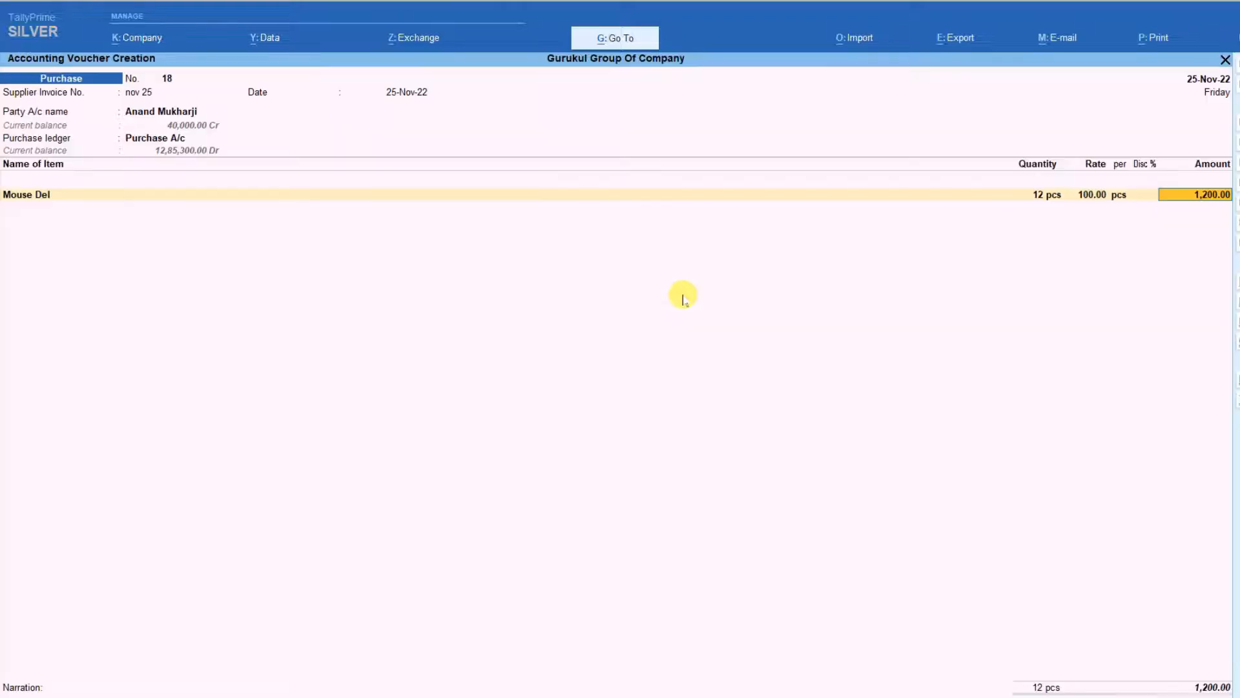
key(Return)
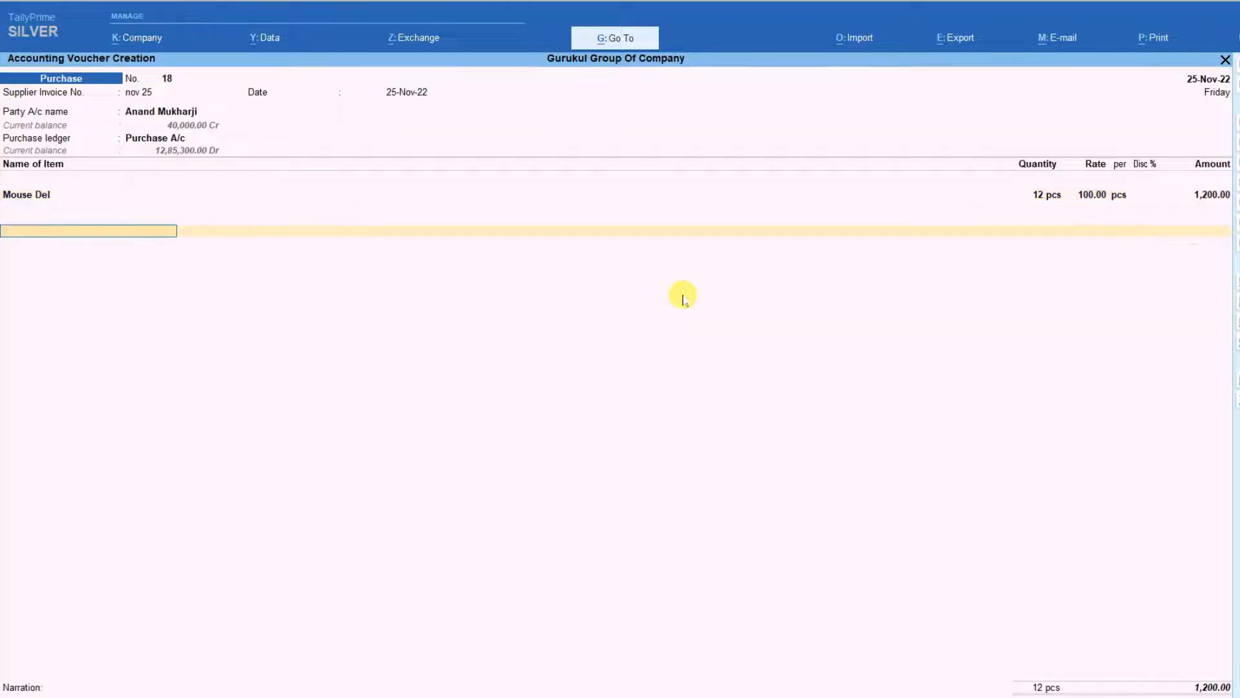
key(Return)
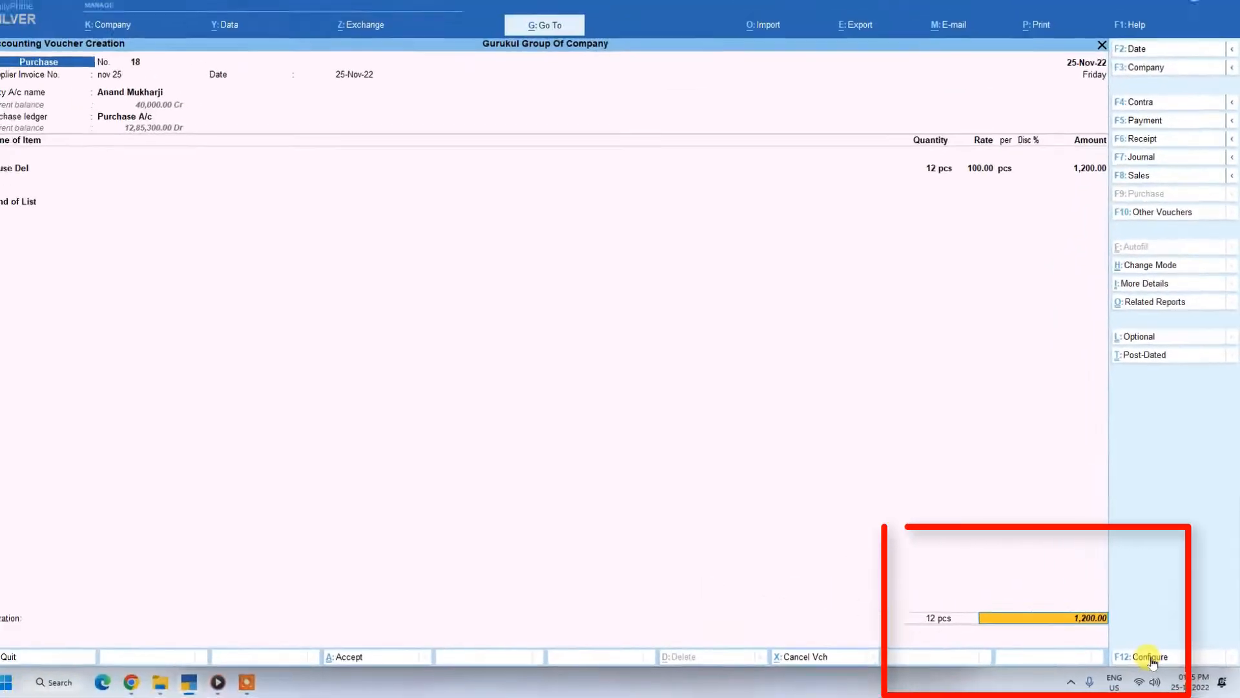
Step: Show all voucher configurations, keep Use default Bill-wise details for Bill Allocation at No, and continue to the party's bill-wise details
click(1112, 641)
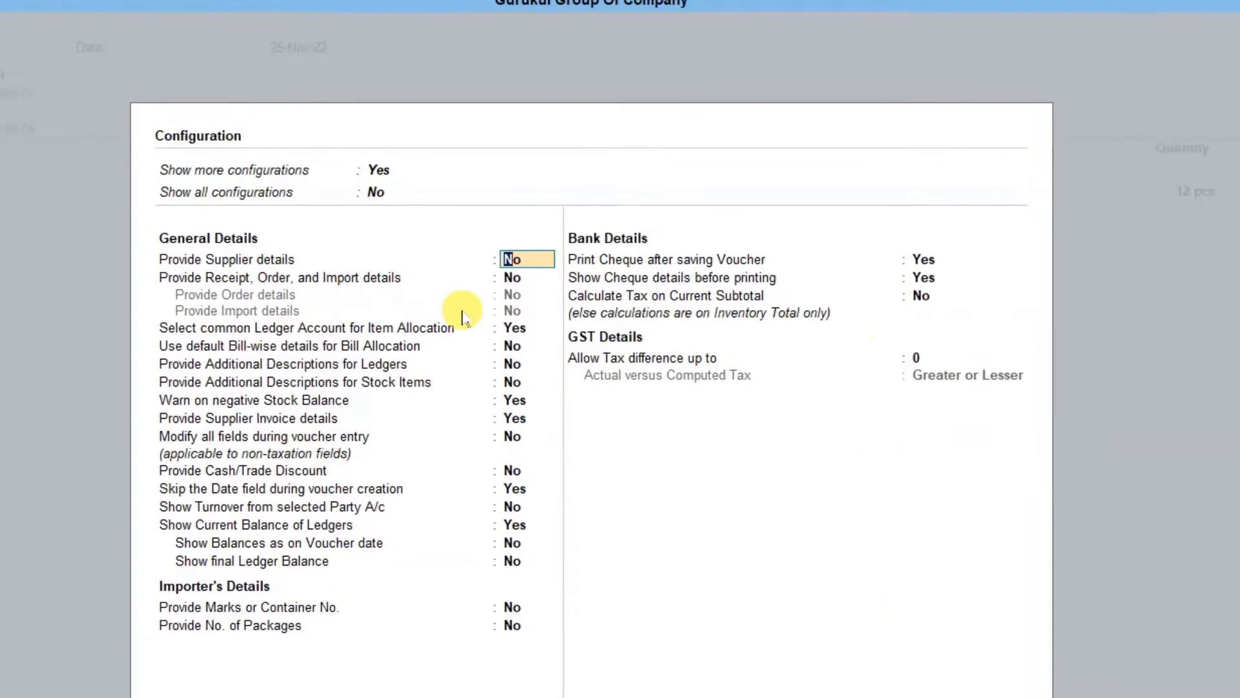
key(Down)
key(Down)
key(Up)
key(Up)
key(Up)
key(y)
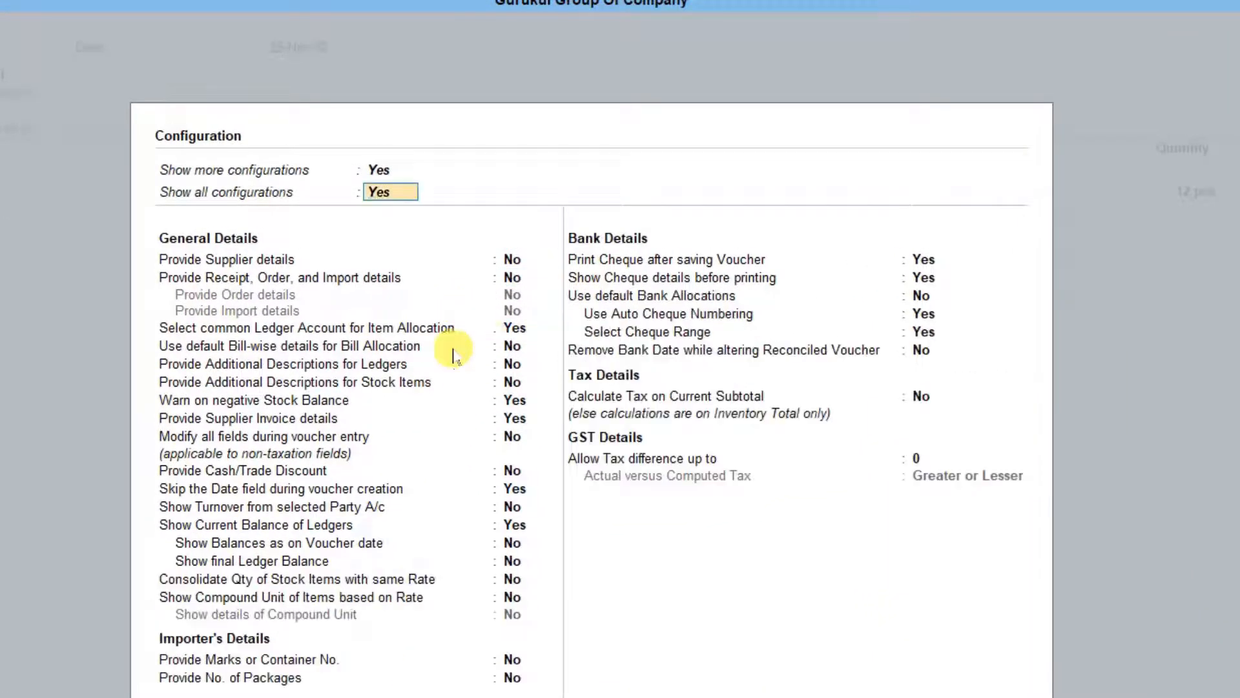
click(509, 347)
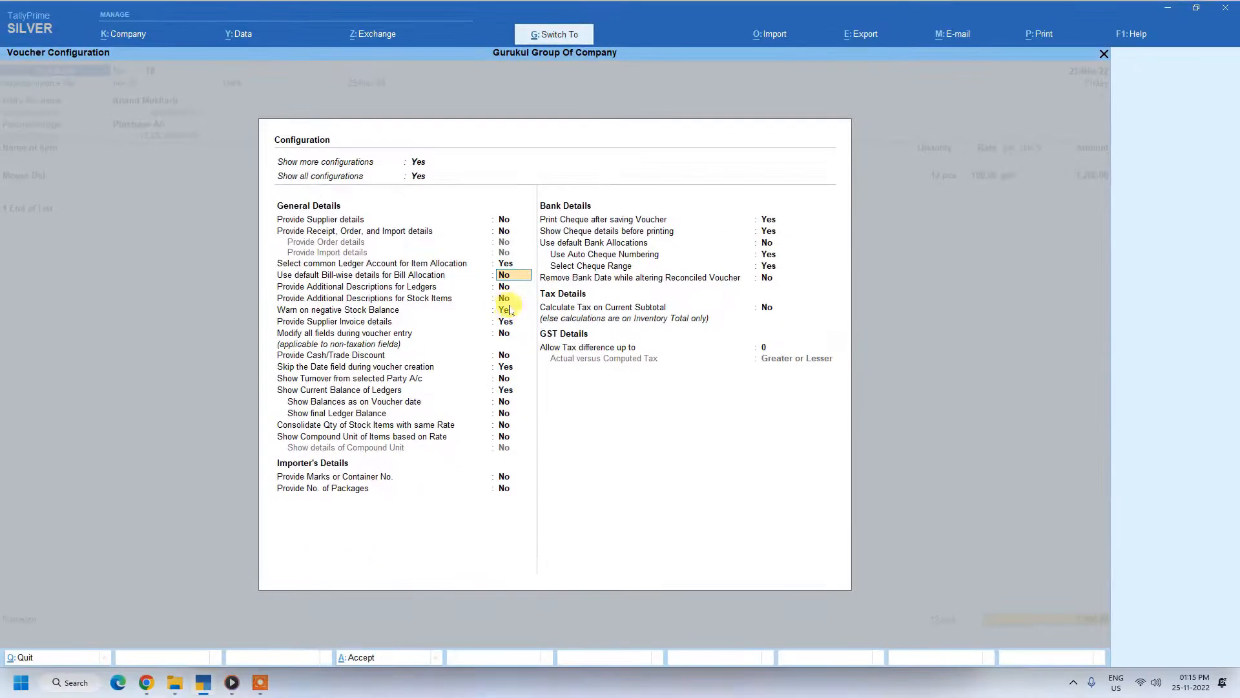
key(ctrl+a)
key(ctrl+a)
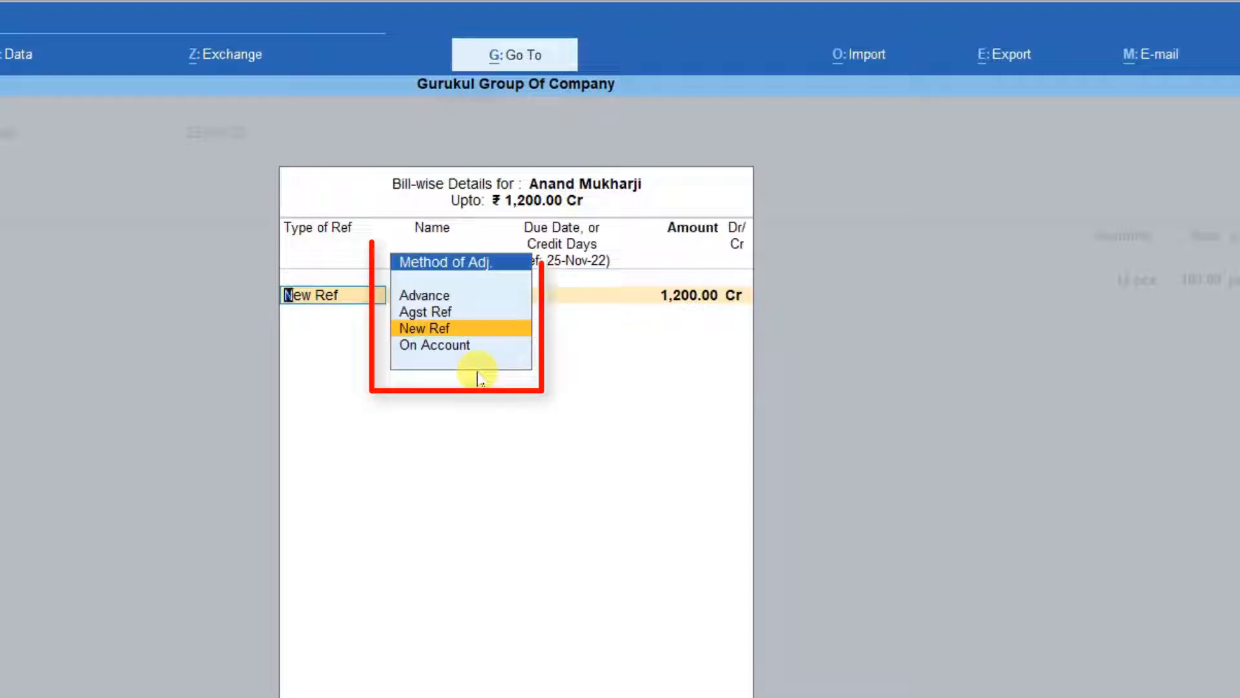
Step: Look through the Agst Ref, Advance and On Account adjustment methods in the bill-wise details
key(Up)
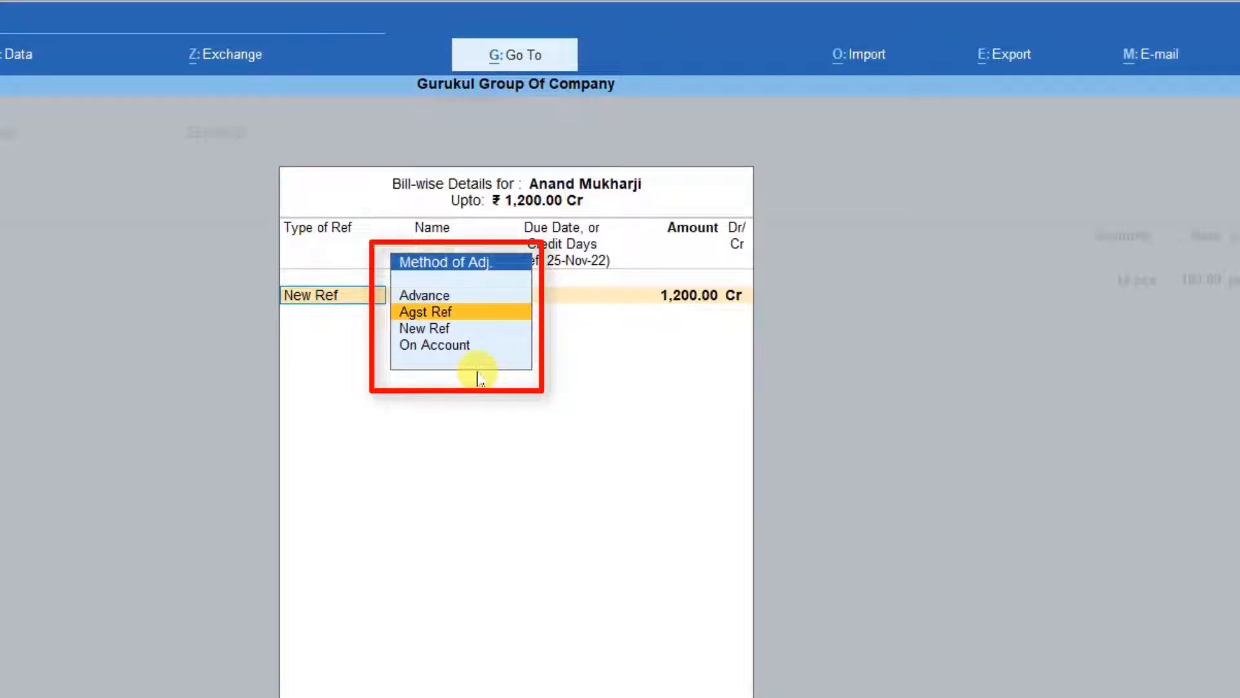
key(Up)
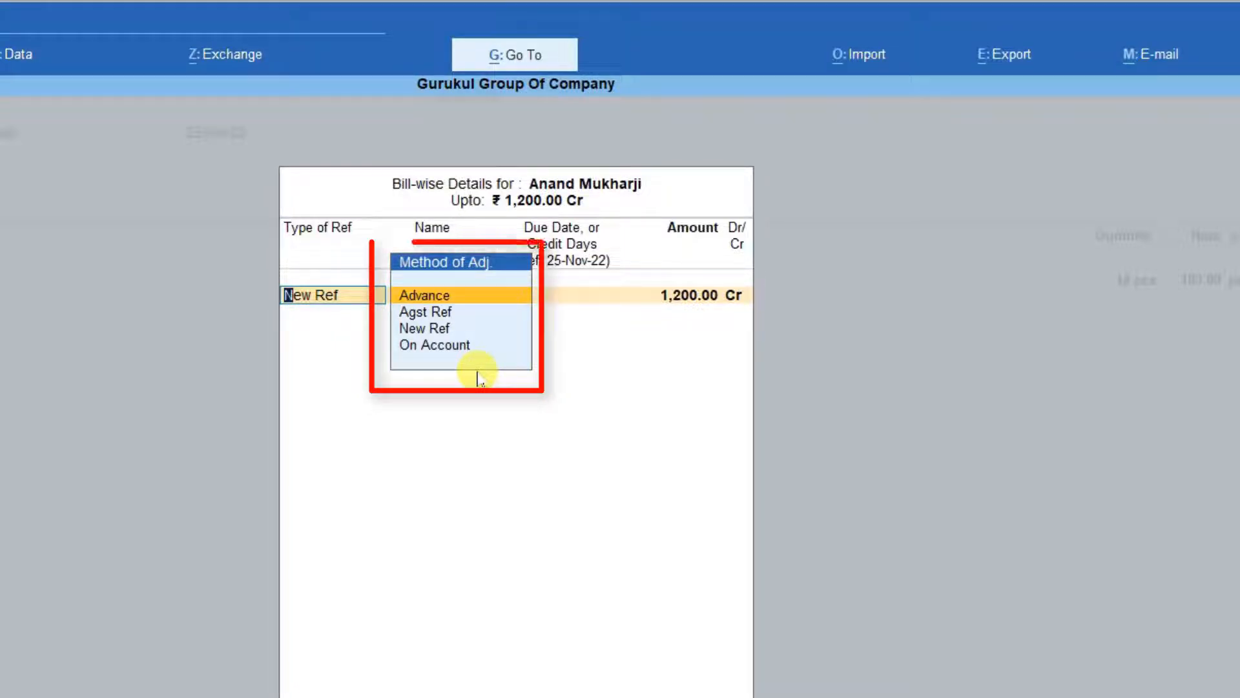
key(Down)
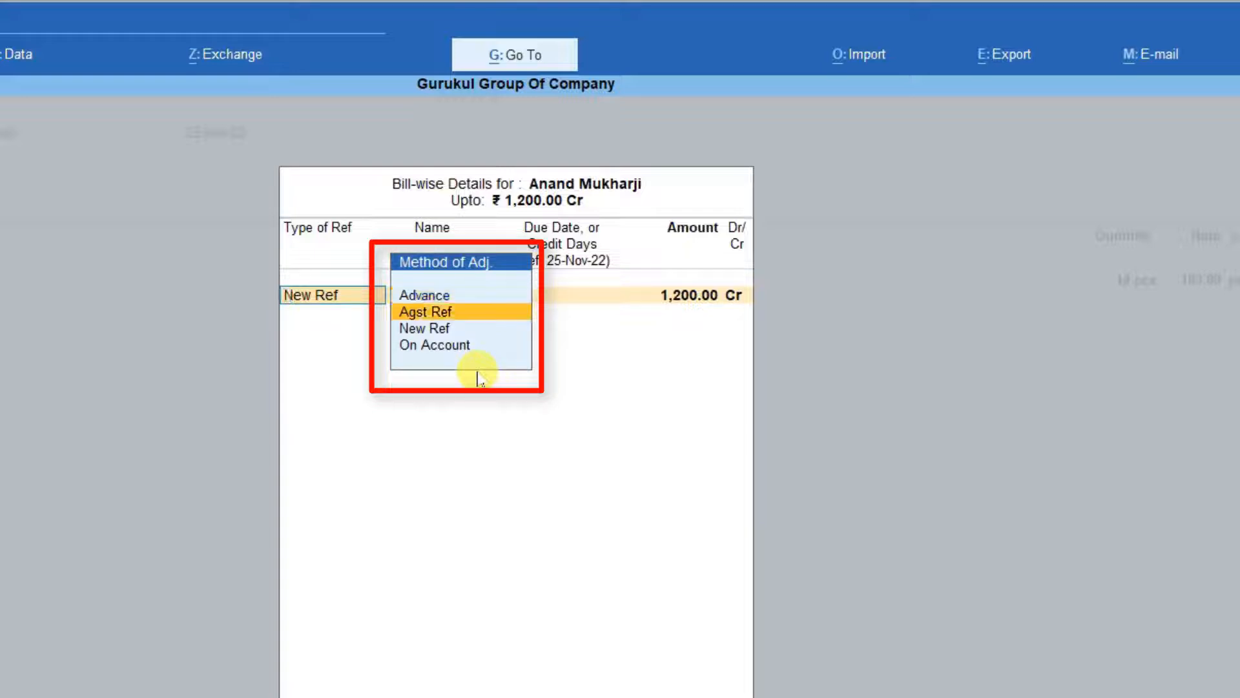
key(Up)
key(Down)
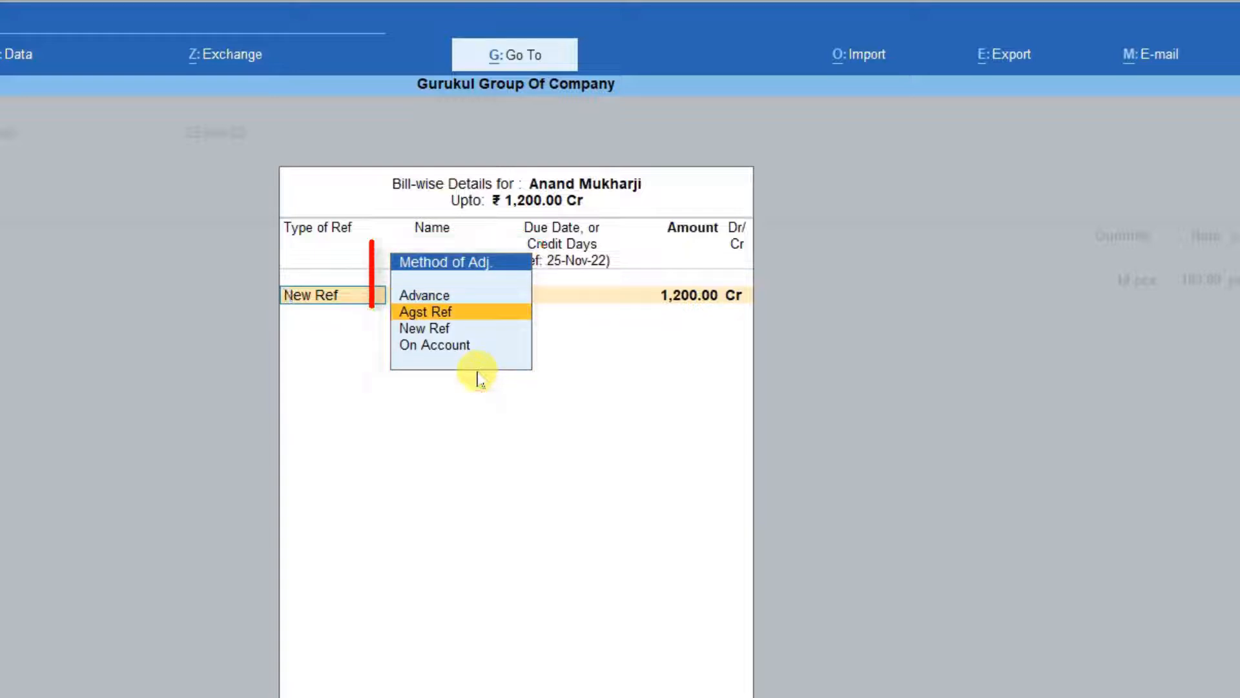
key(Down)
key(Down)
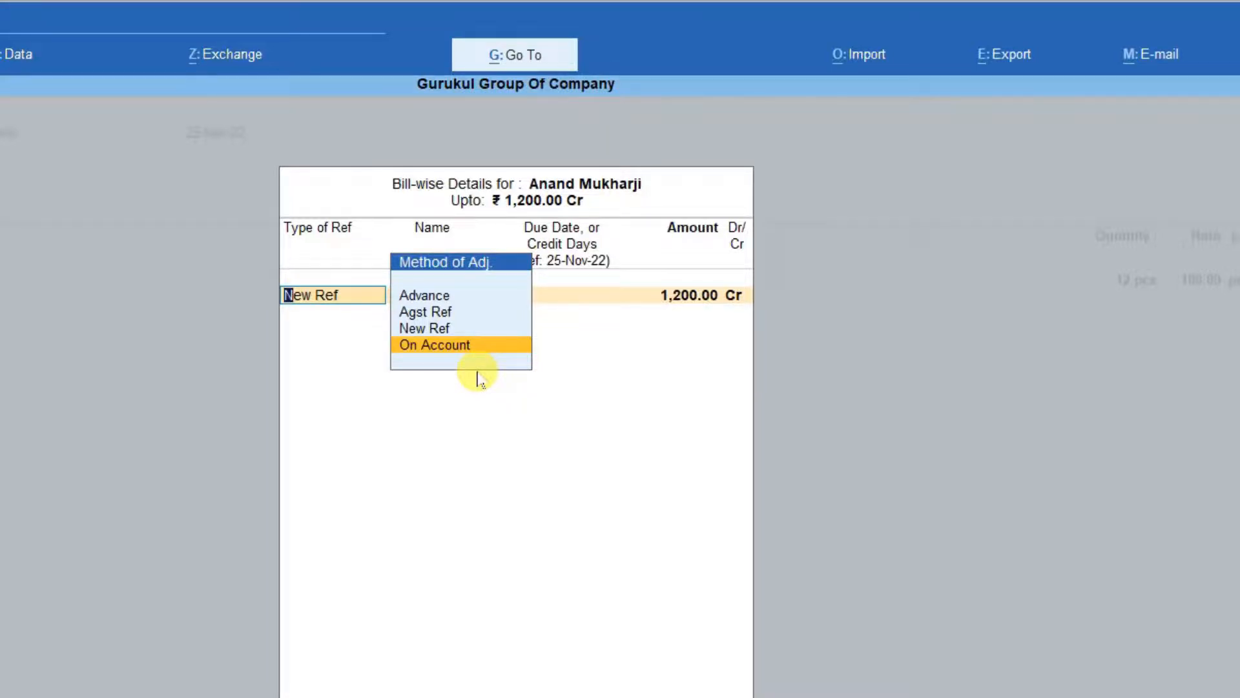
Step: Record the bill as New Ref nov 25 for 1,200.00 Cr and save the purchase voucher
key(BackSpace)
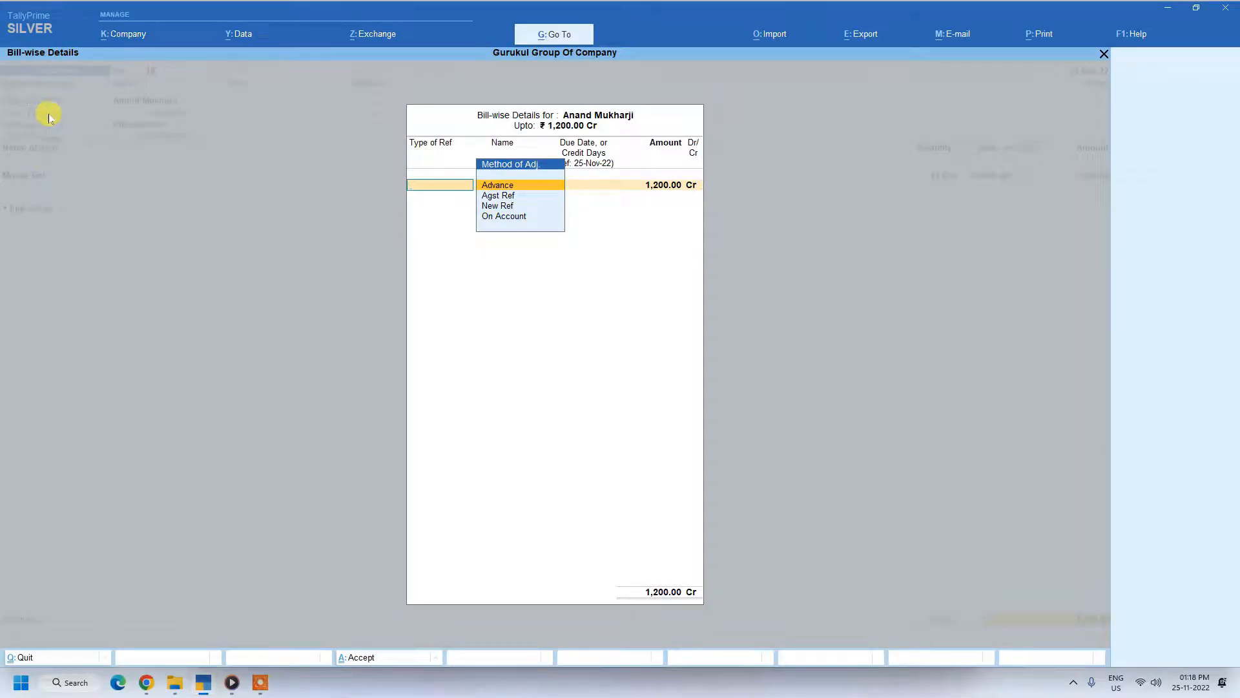
key(Down)
key(Down)
key(Return)
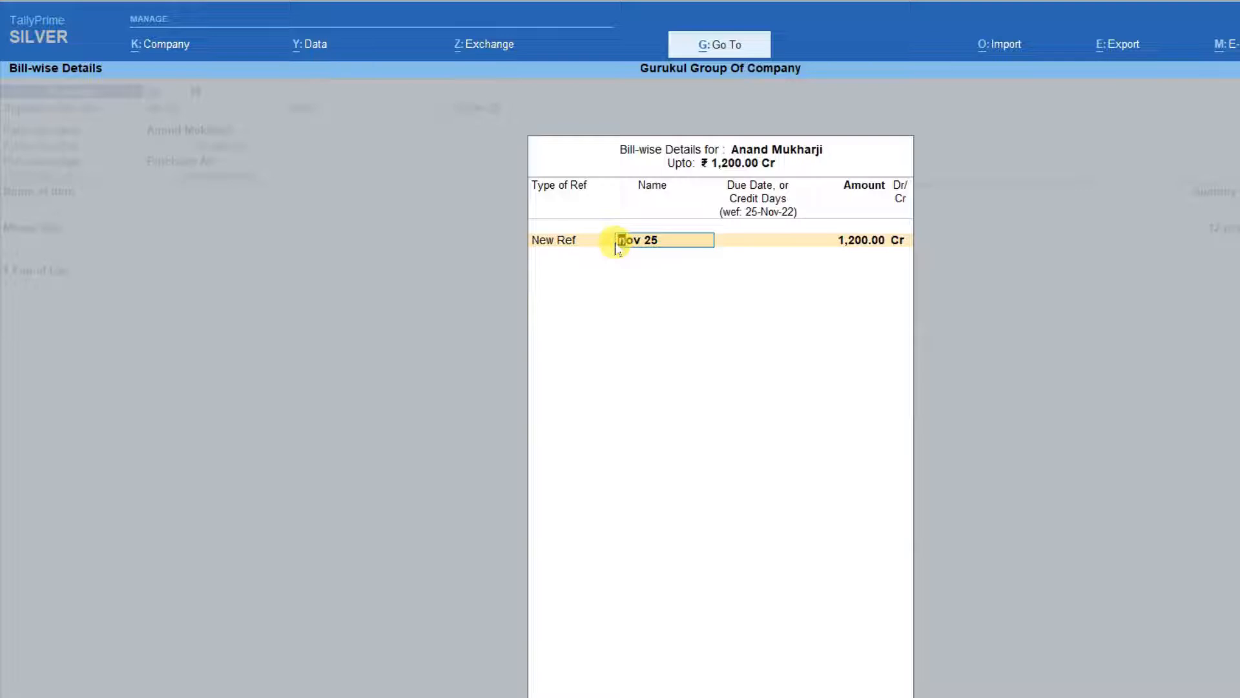
key(Return)
key(Return)
key(Return)
key(Return)
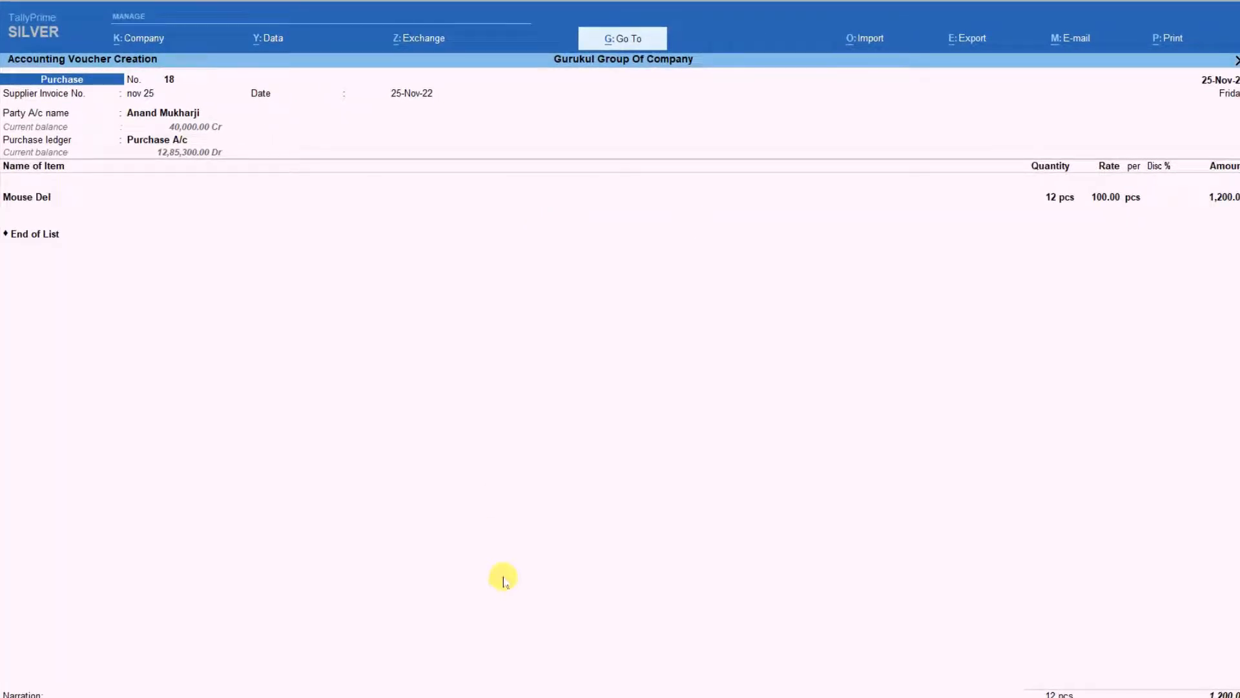
key(Return)
key(Return)
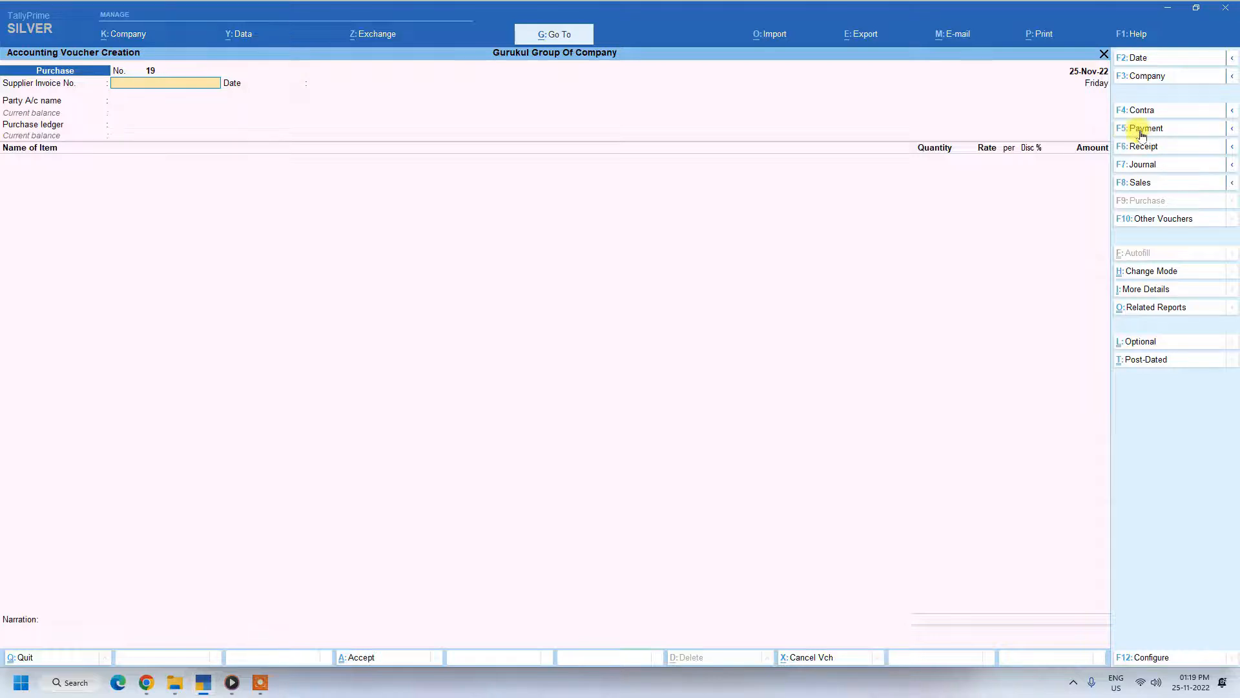
Step: Start a payment voucher, select the purchase voucher's party ledger on the debit line, and enter 200 as the debit amount
key(F5)
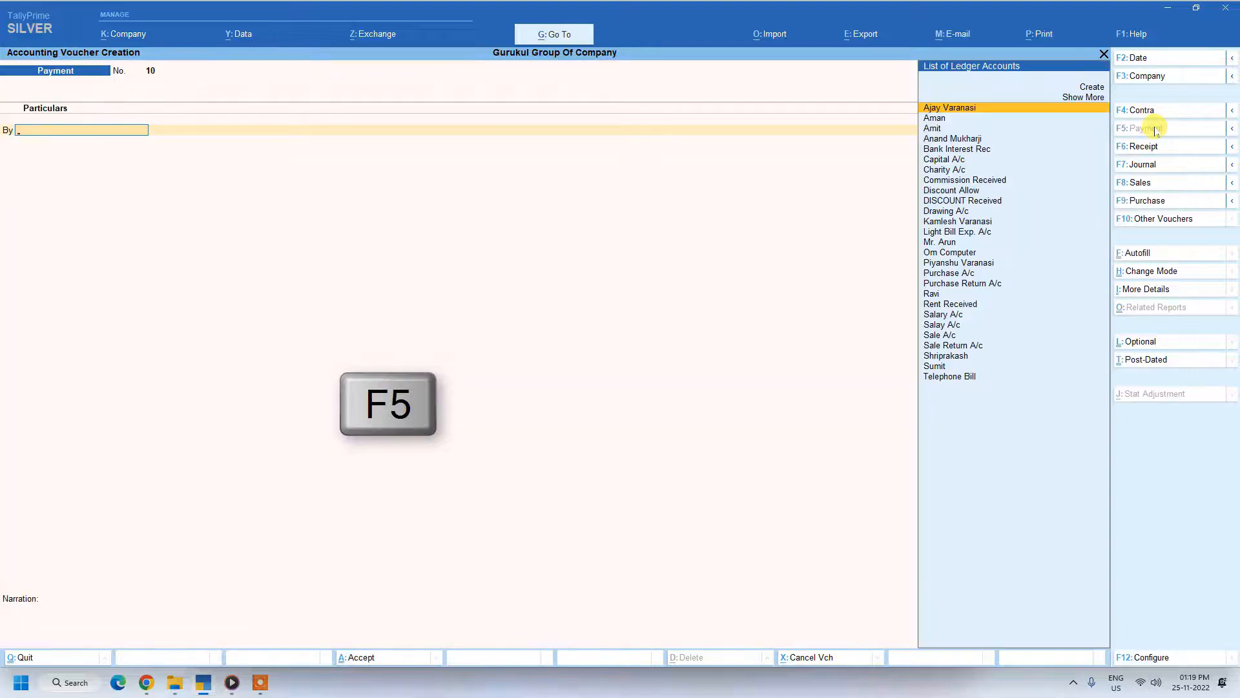
key(Down)
key(Down)
key(Down)
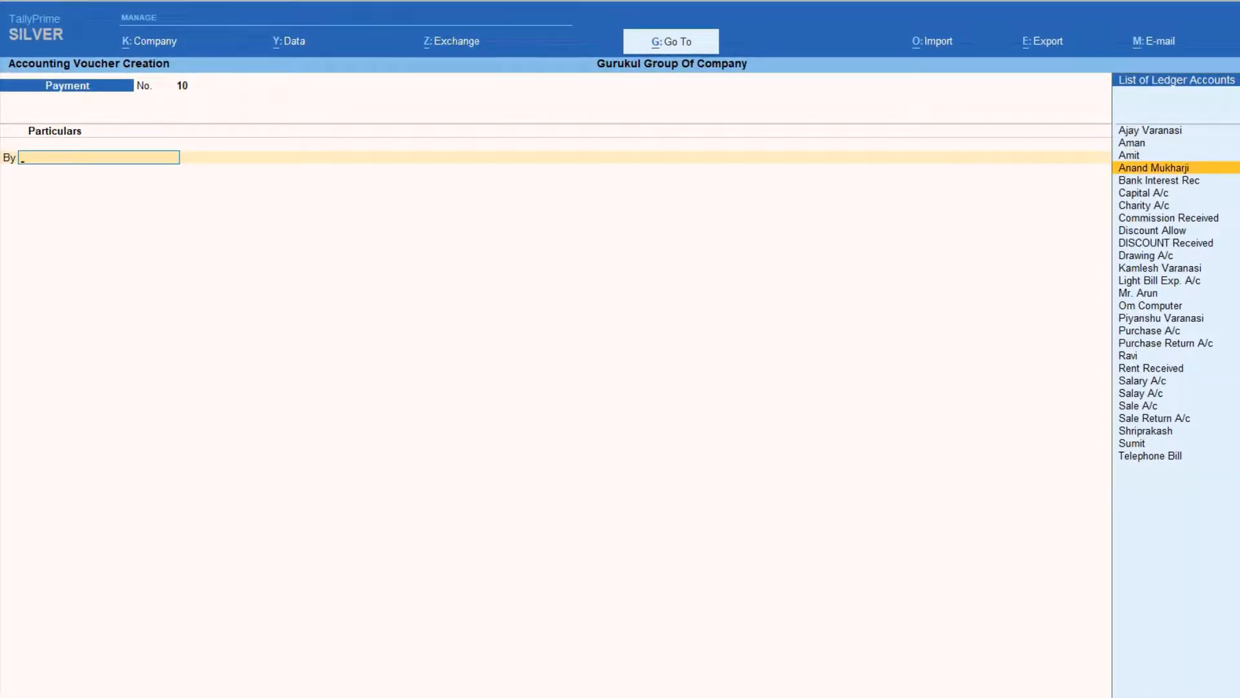
key(Return)
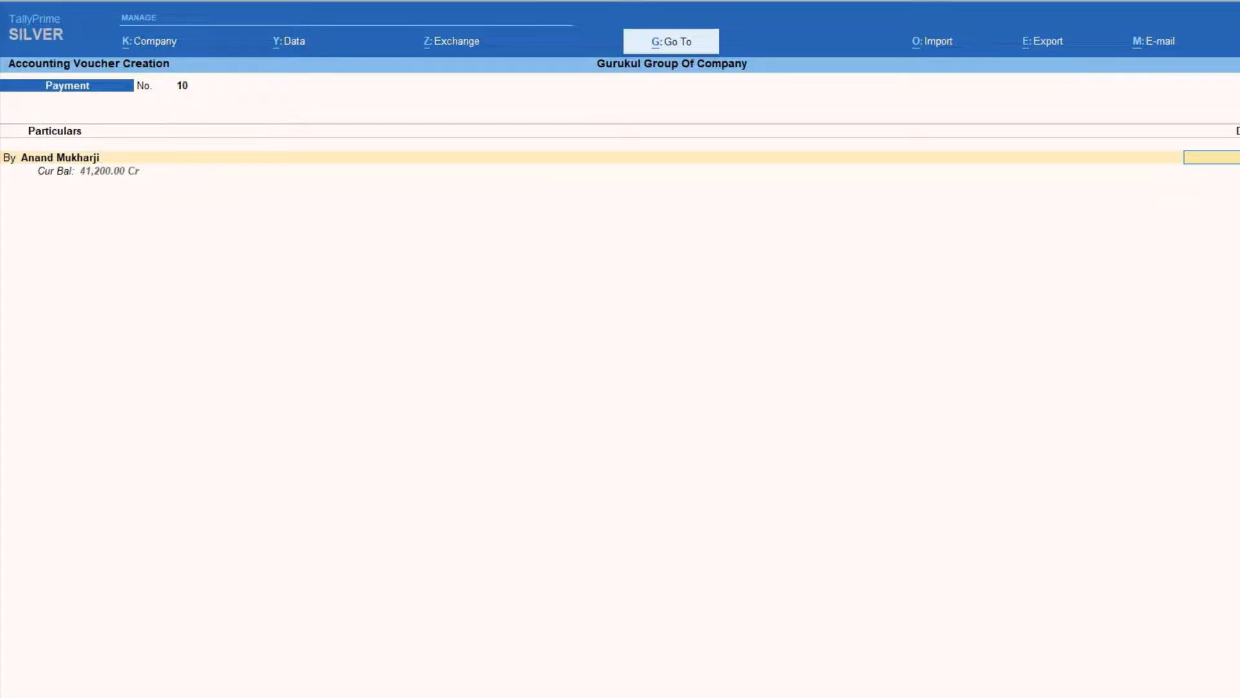
text(200)
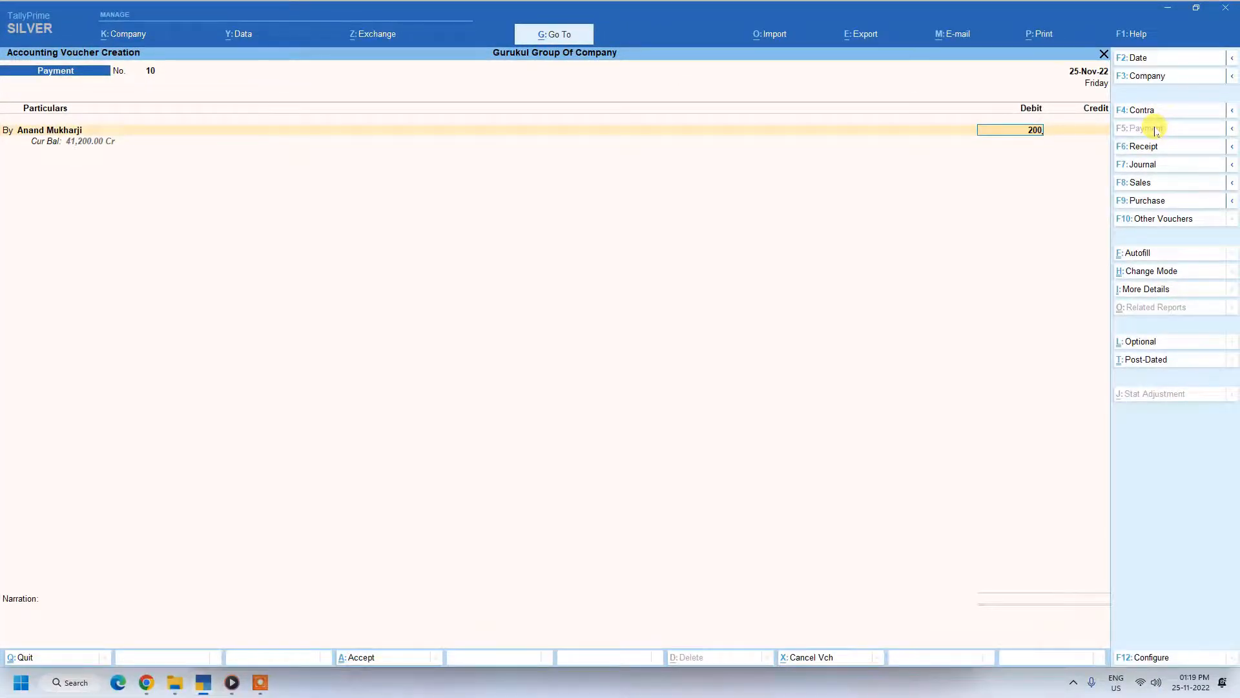
key(Return)
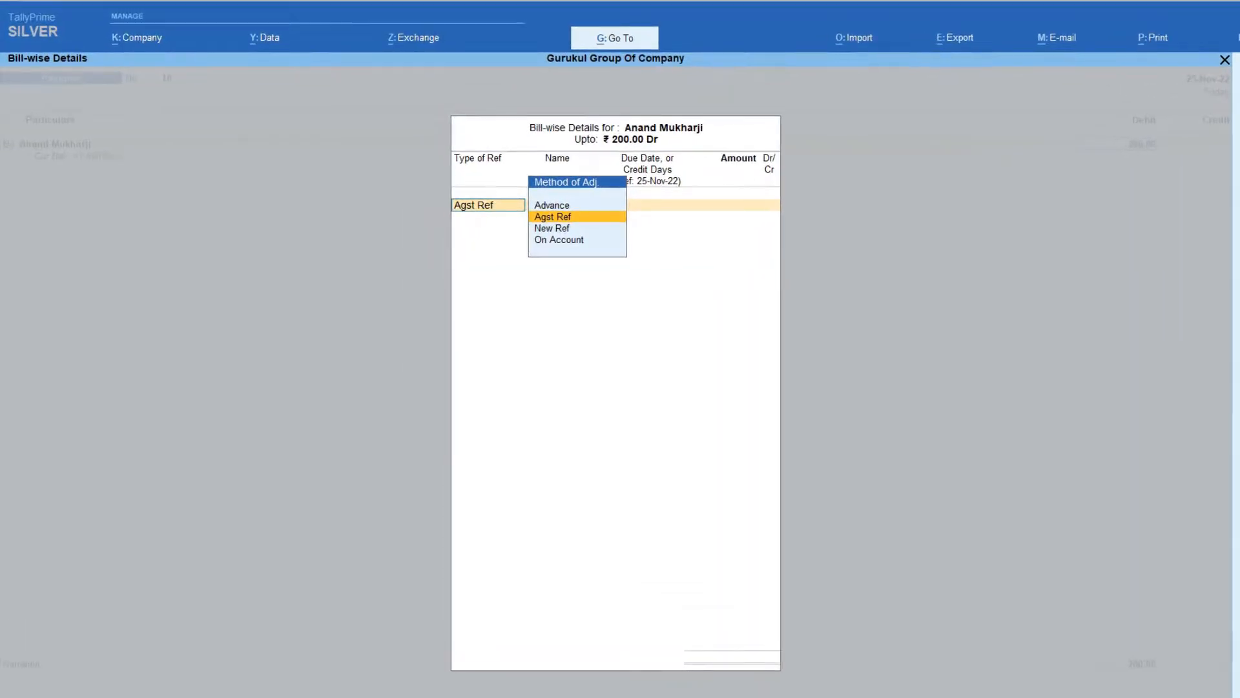
Step: Allocate the payment as Agst Ref to the pending bill nov 25 with an amount of 1200
key(Return)
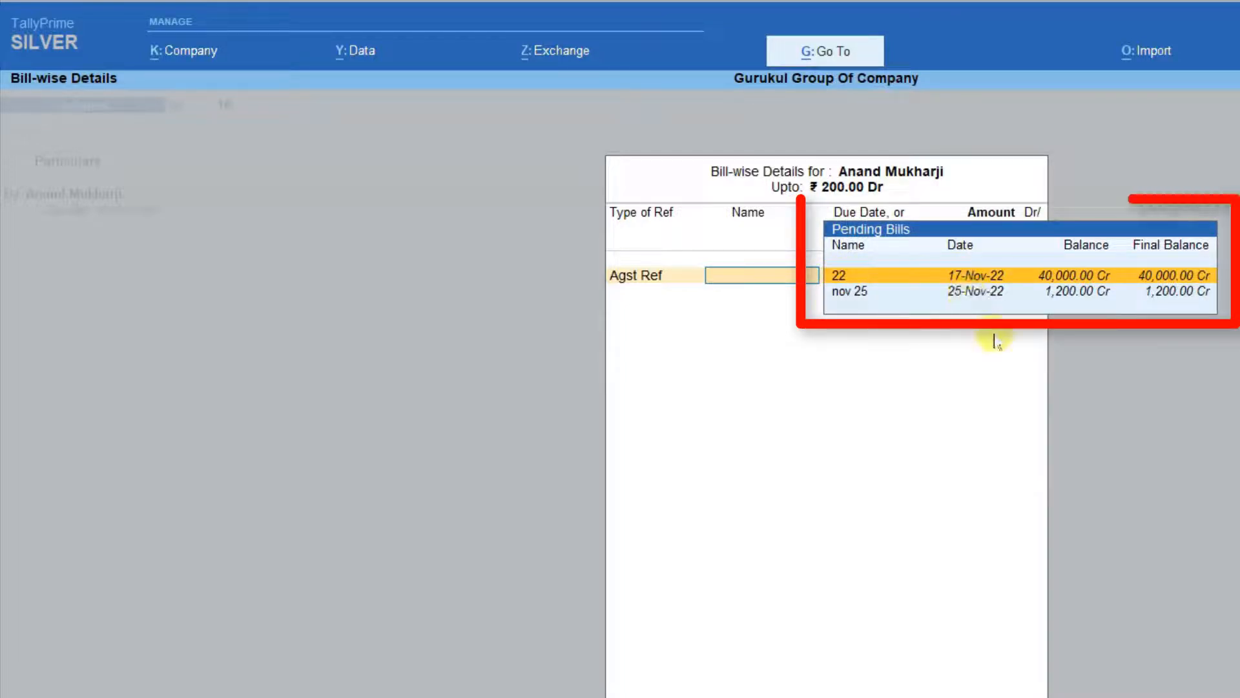
key(Down)
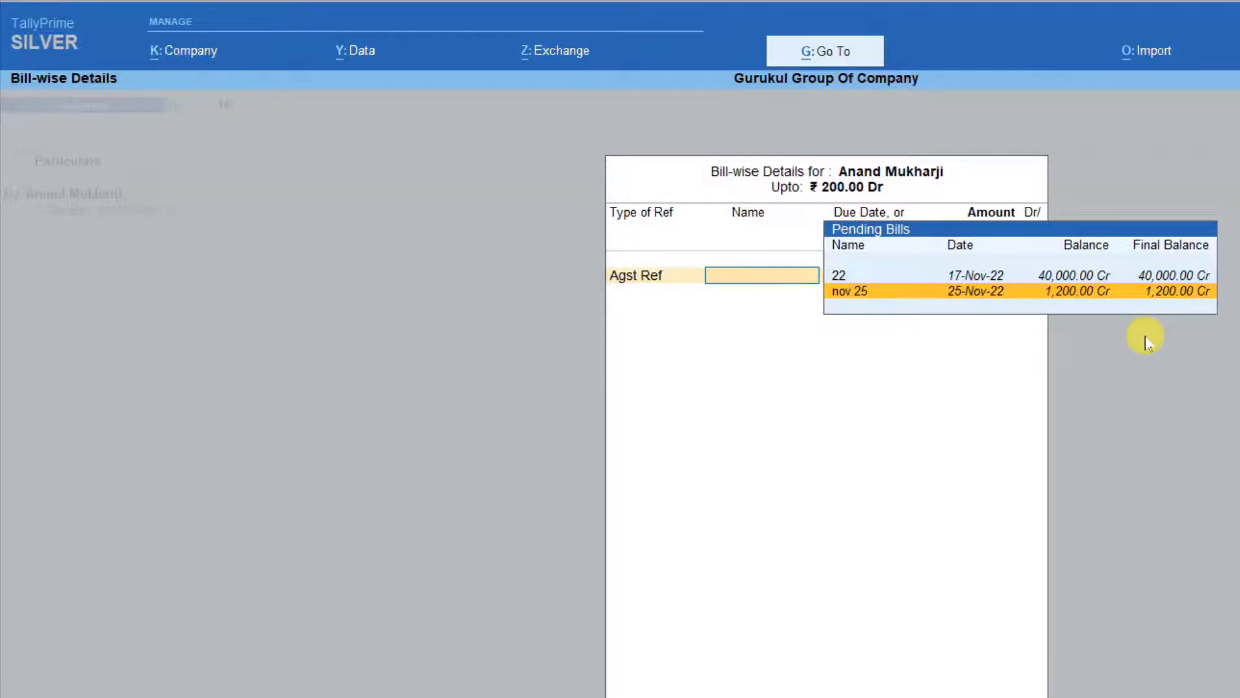
key(Return)
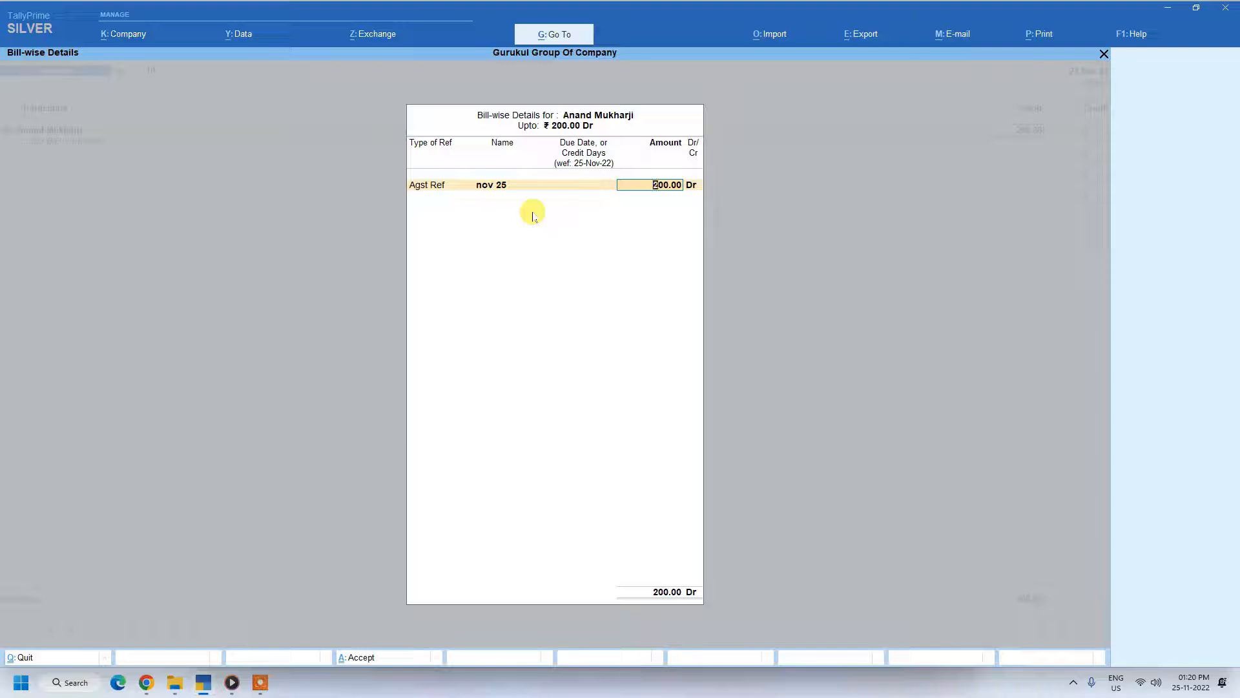
text(1200)
key(Return)
key(Return)
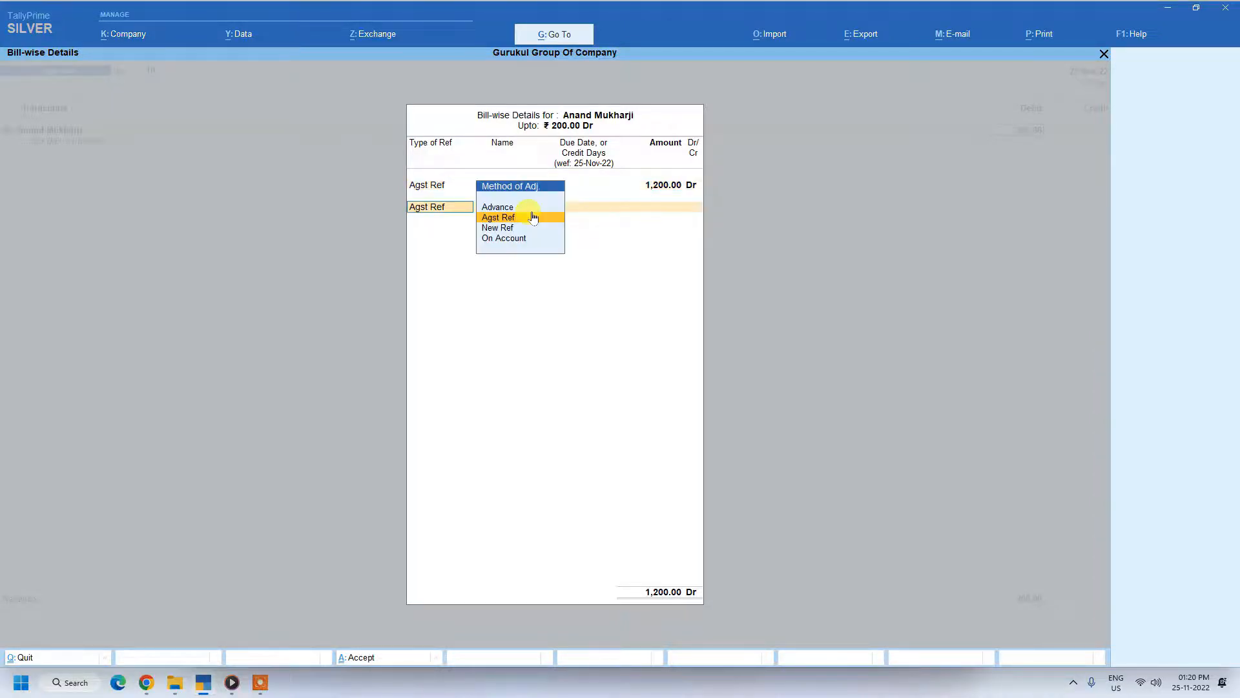
Step: Set the payment voucher's debit amount to 1200 with the nov 25 bill allocation kept, and choose Cash as the credit ledger
key(ctrl+a)
text(1200)
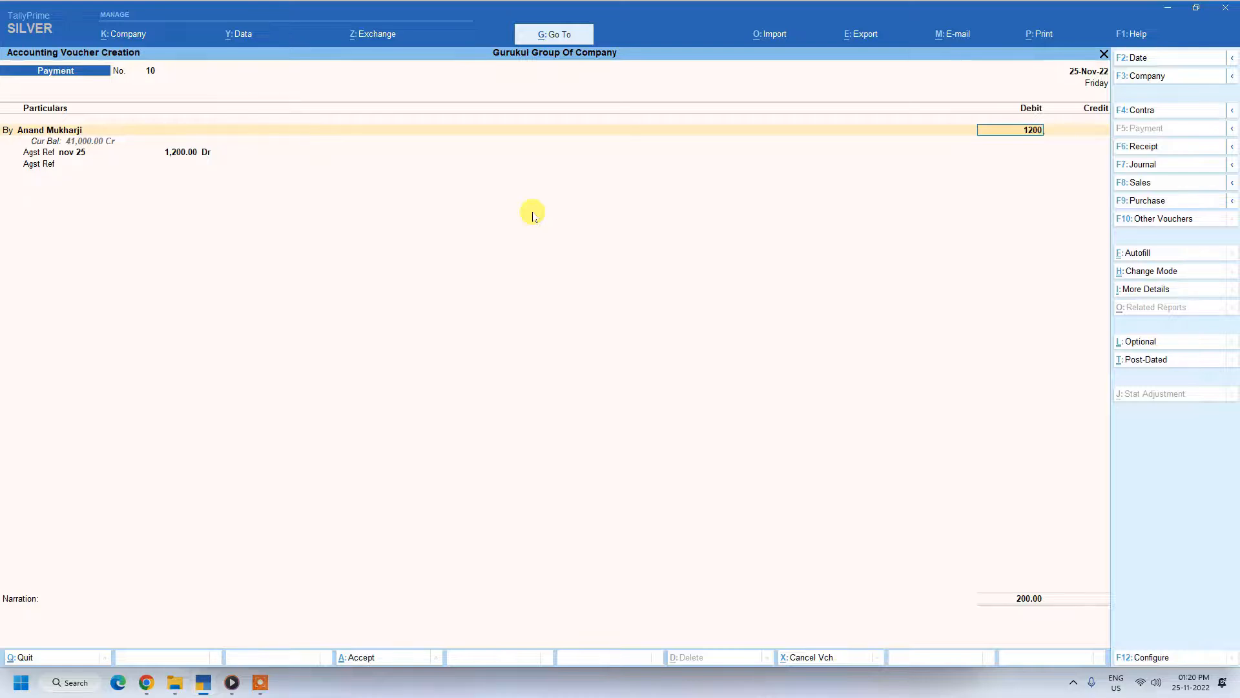
key(Return)
key(Return)
key(Return)
key(Return)
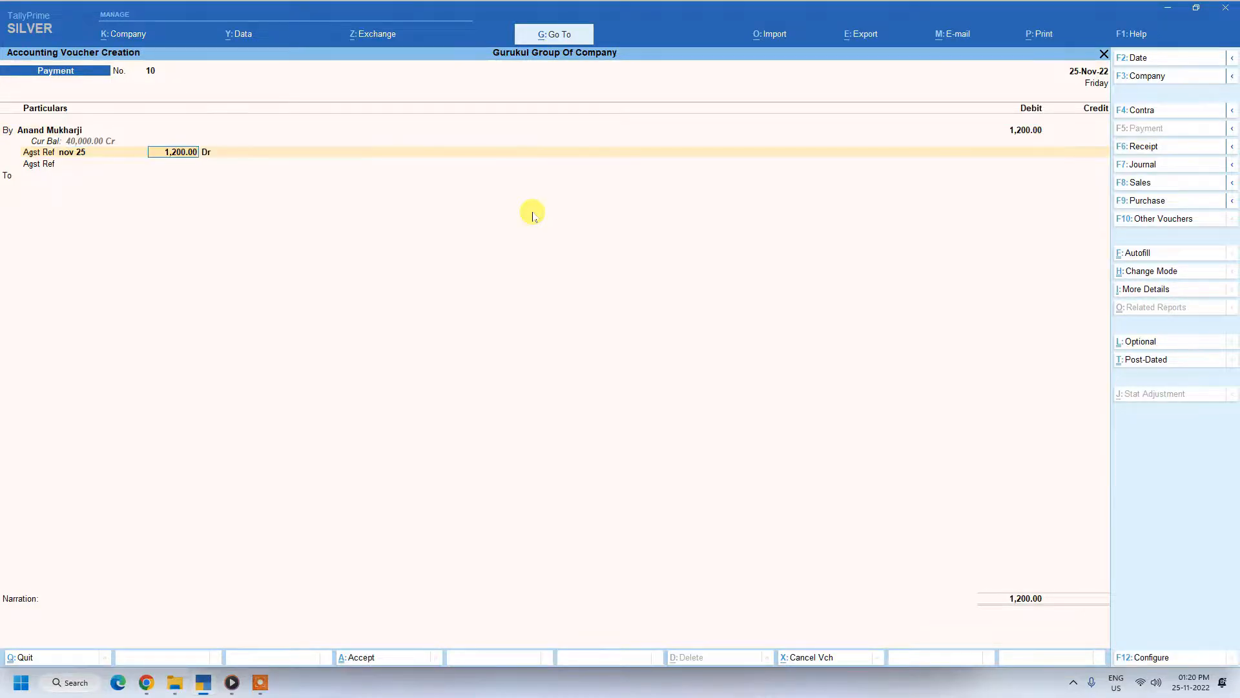
key(Return)
key(Return)
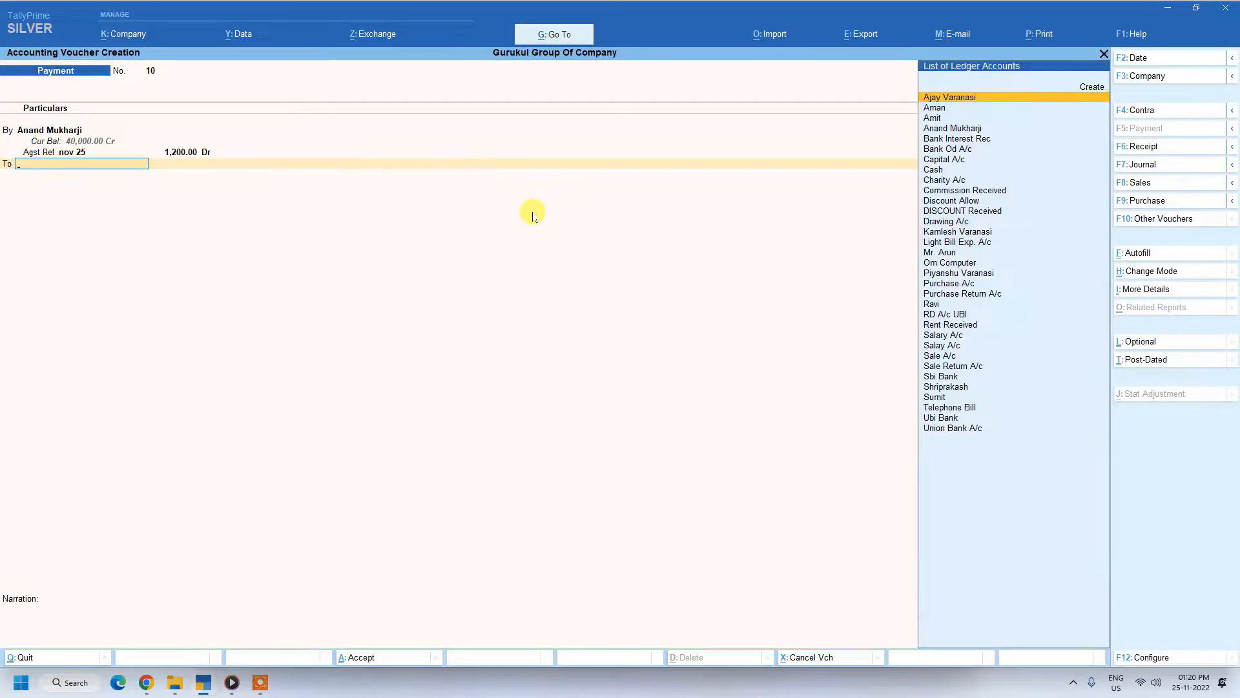
text(c)
key(Return)
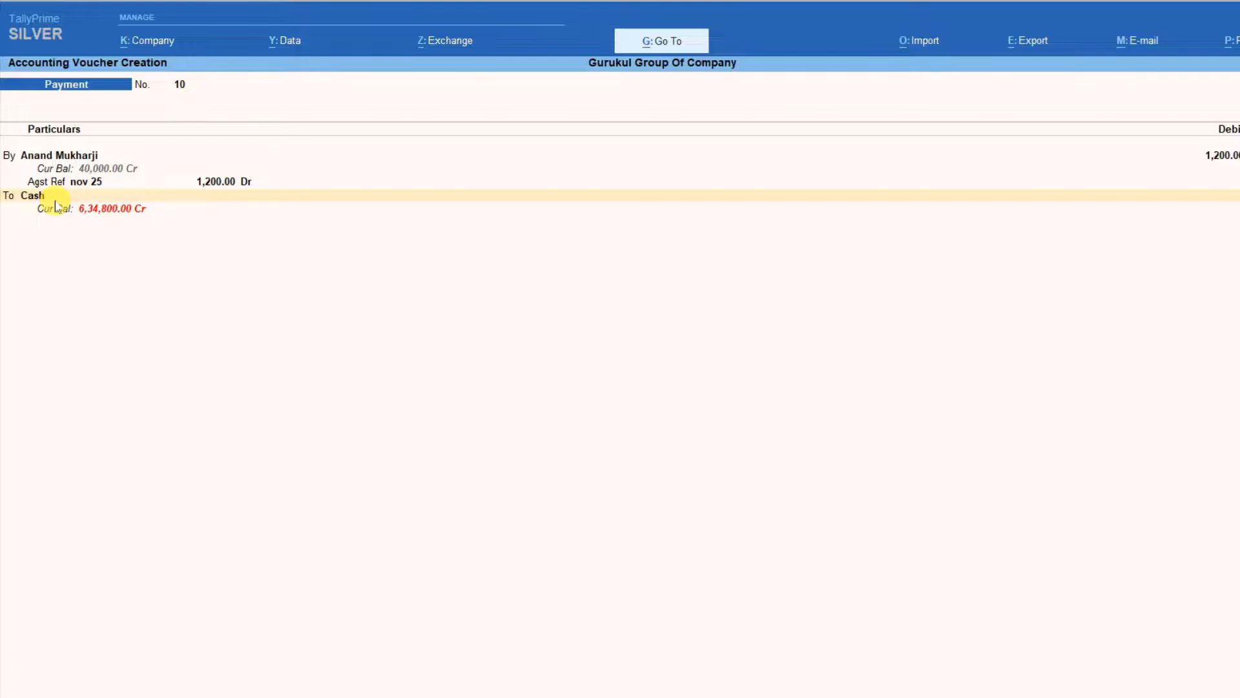
Step: Start a receipt voucher, select the customer's ledger (second in the account list) on the credit line, and enter 5000 as the amount
key(F6)
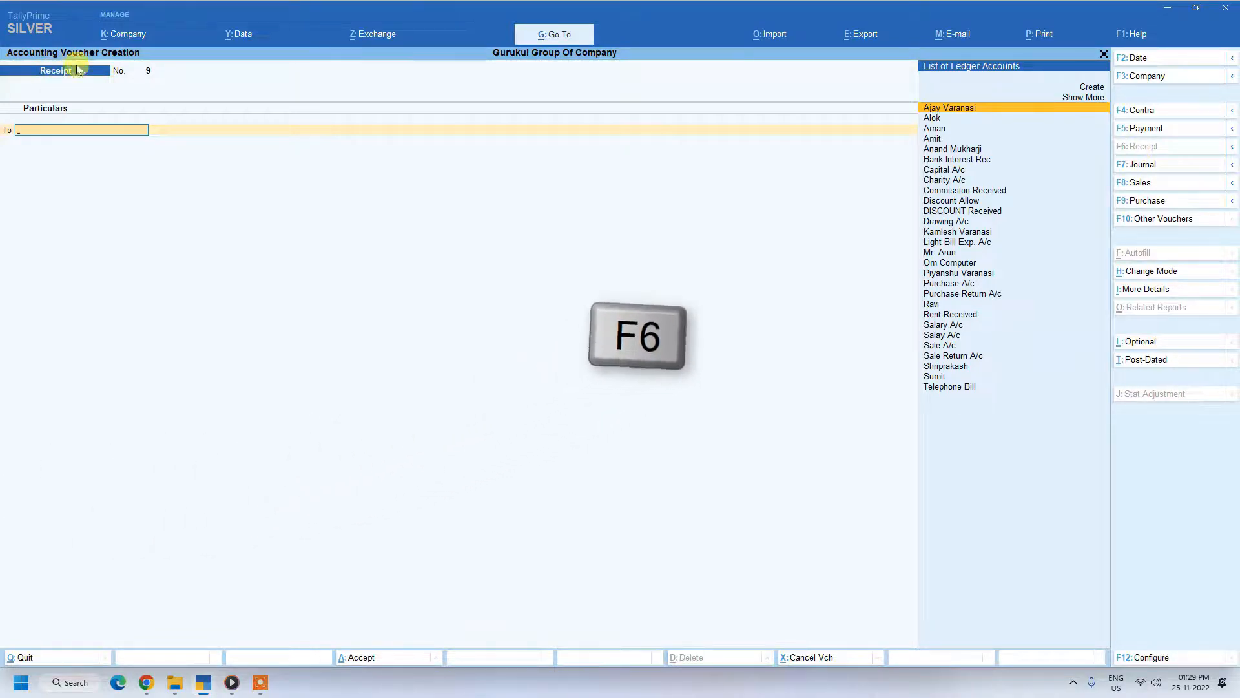
key(Down)
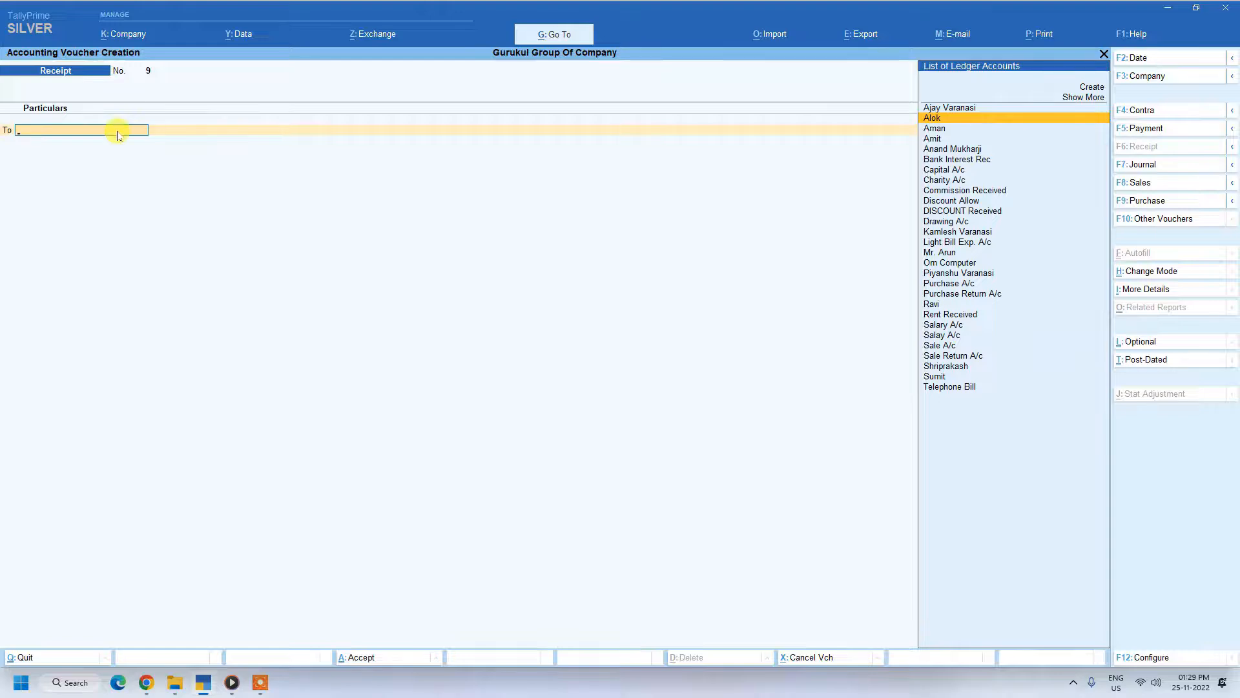
key(Return)
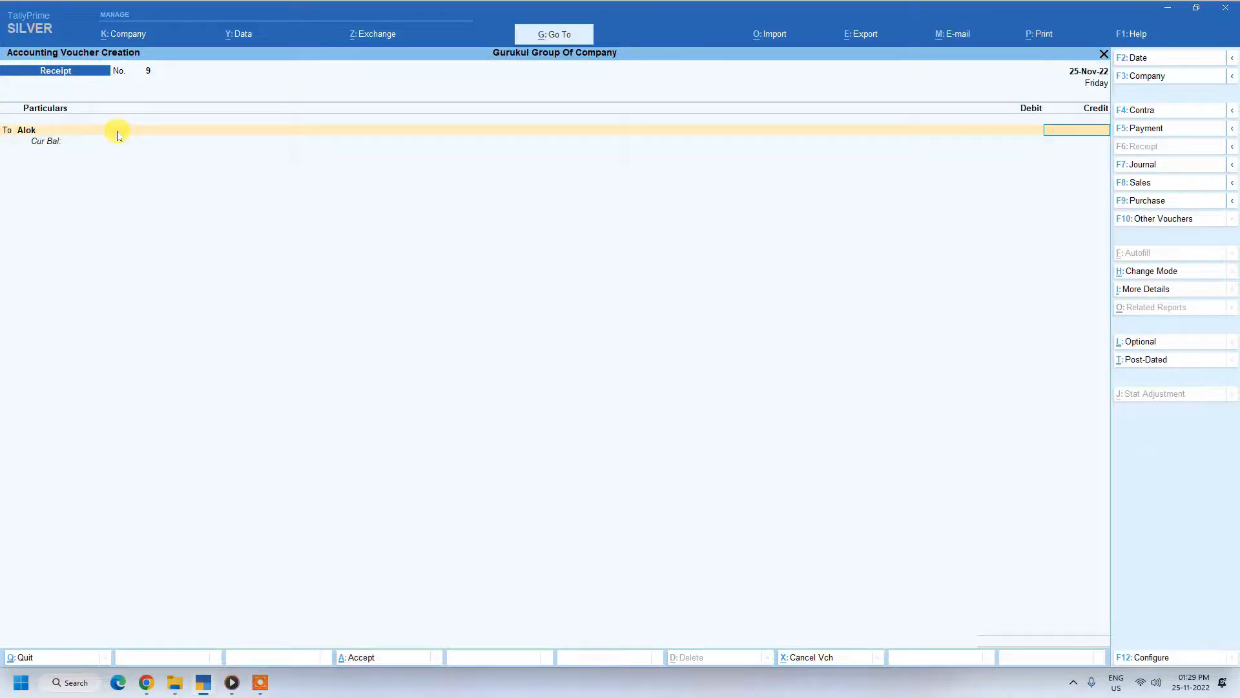
text(50000)
key(Return)
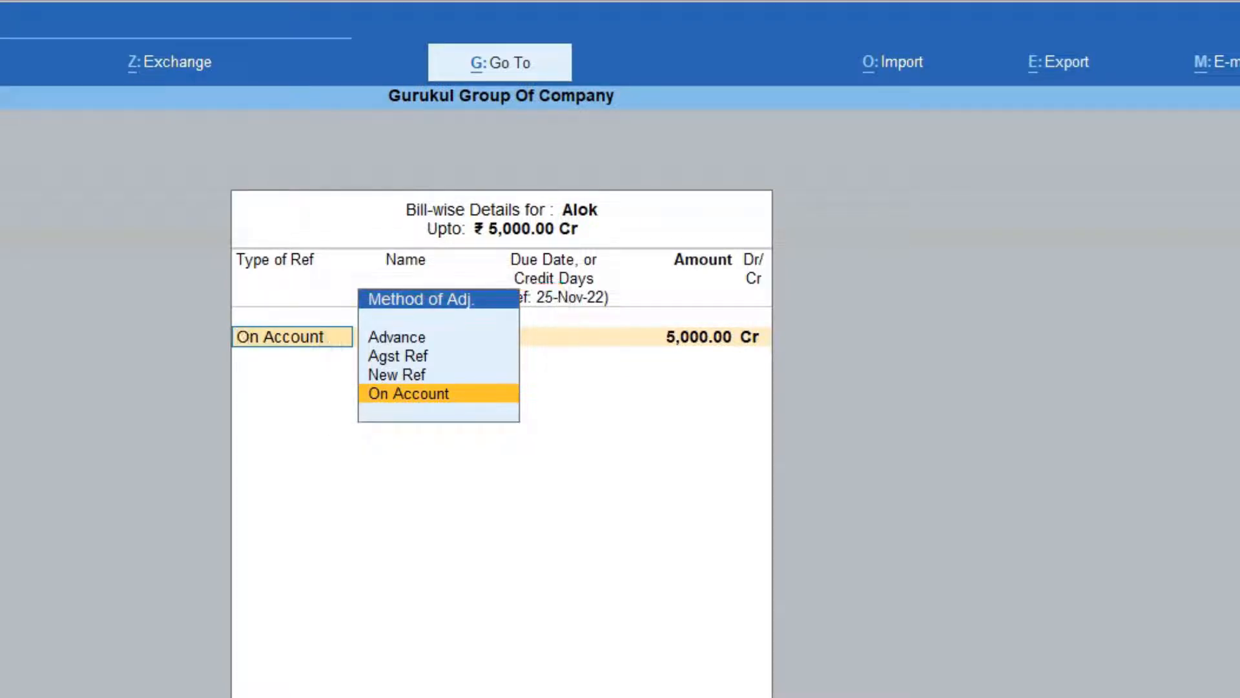
Step: Record the receipt's bill-wise details as Advance, named Advance Rec, for 5,000.00 Cr
key(Up)
key(Up)
key(Up)
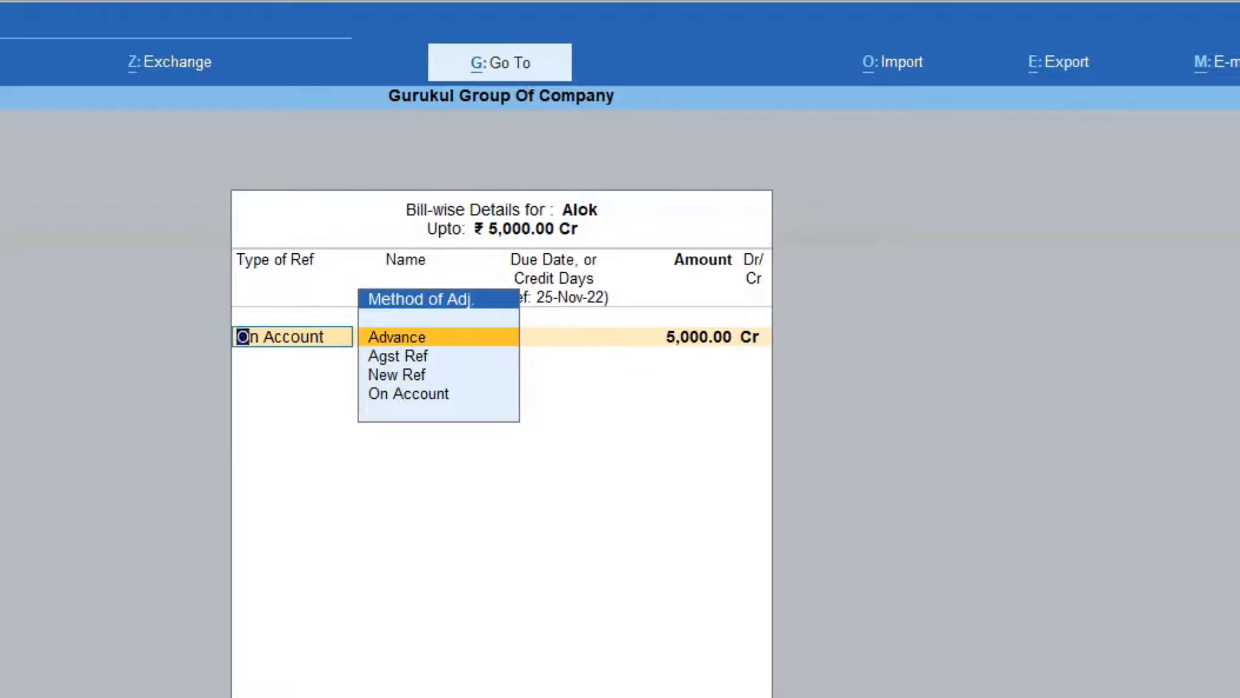
key(Return)
text(A)
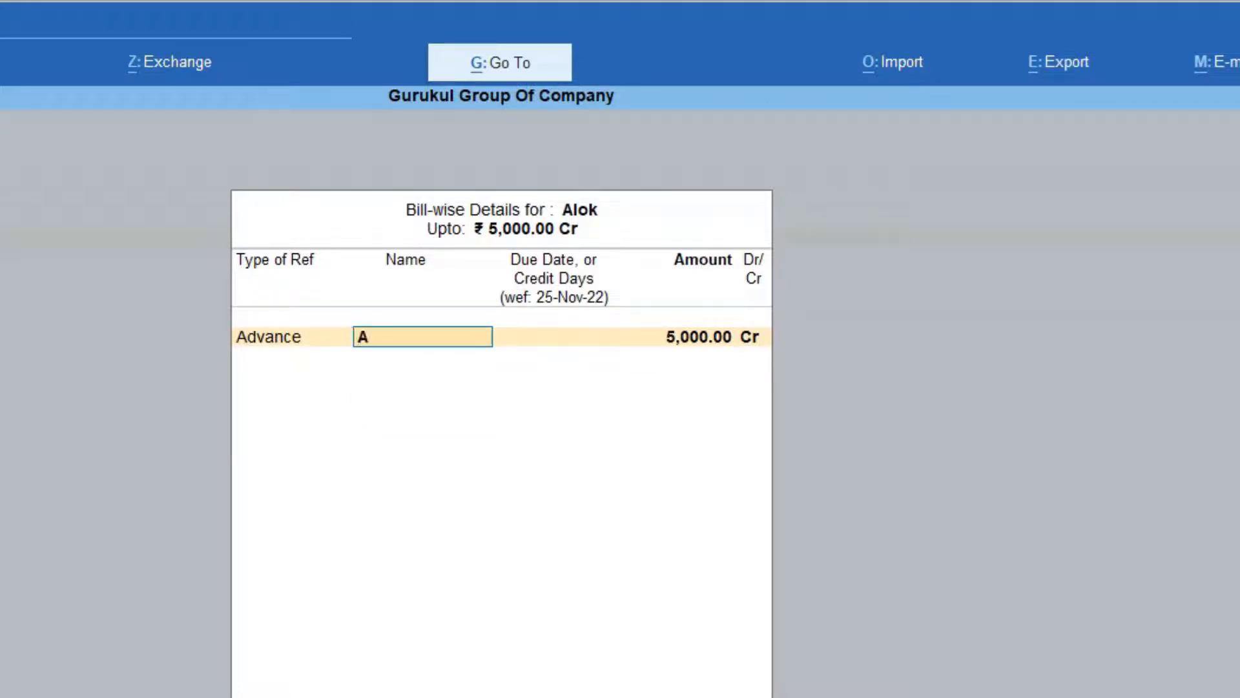
text(dvance Rec)
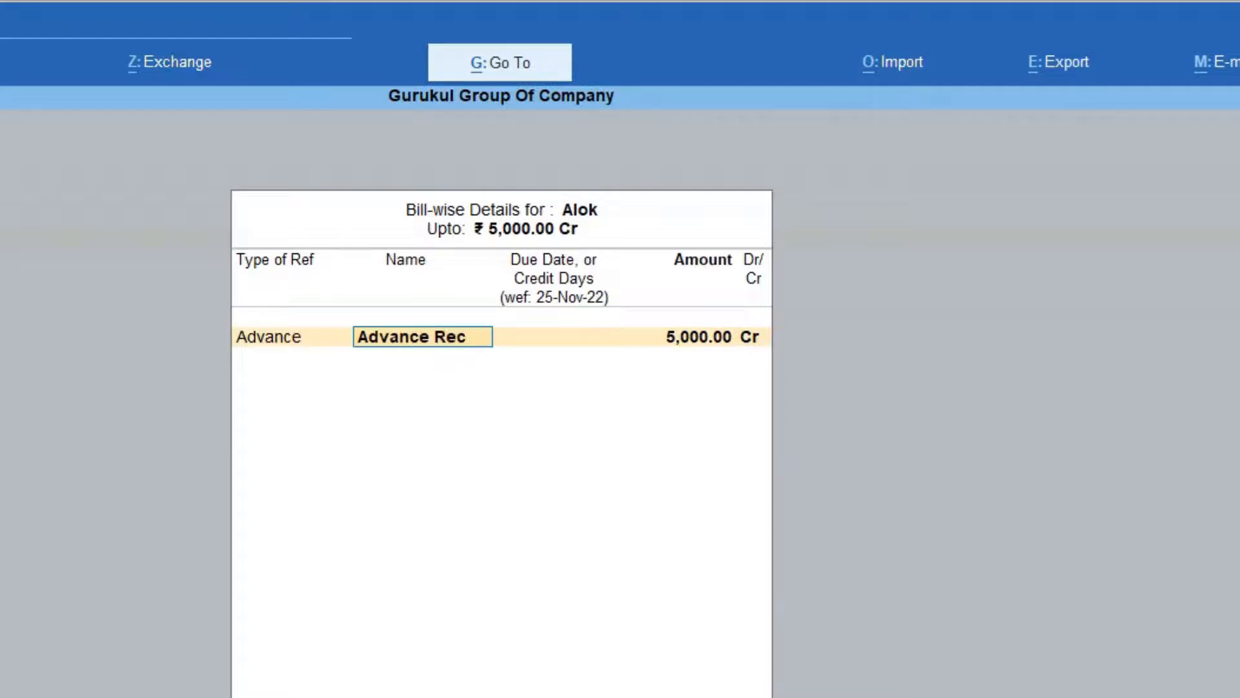
key(Return)
key(Return)
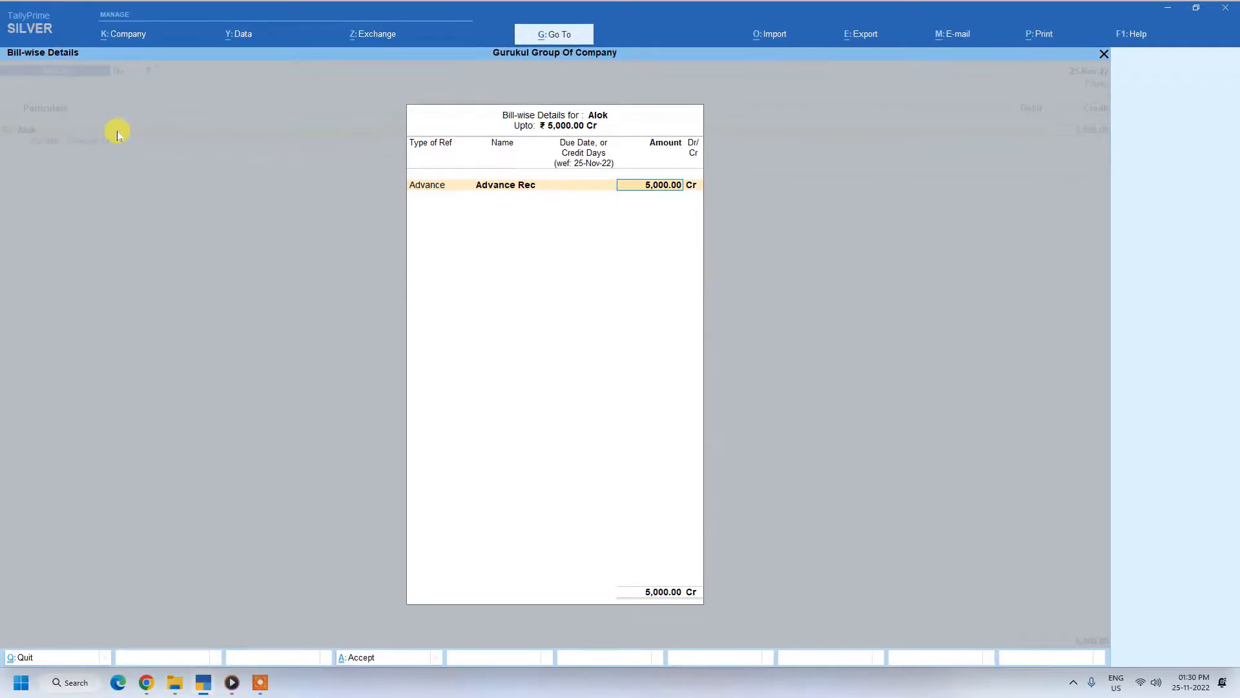
key(Return)
key(Return)
key(Return)
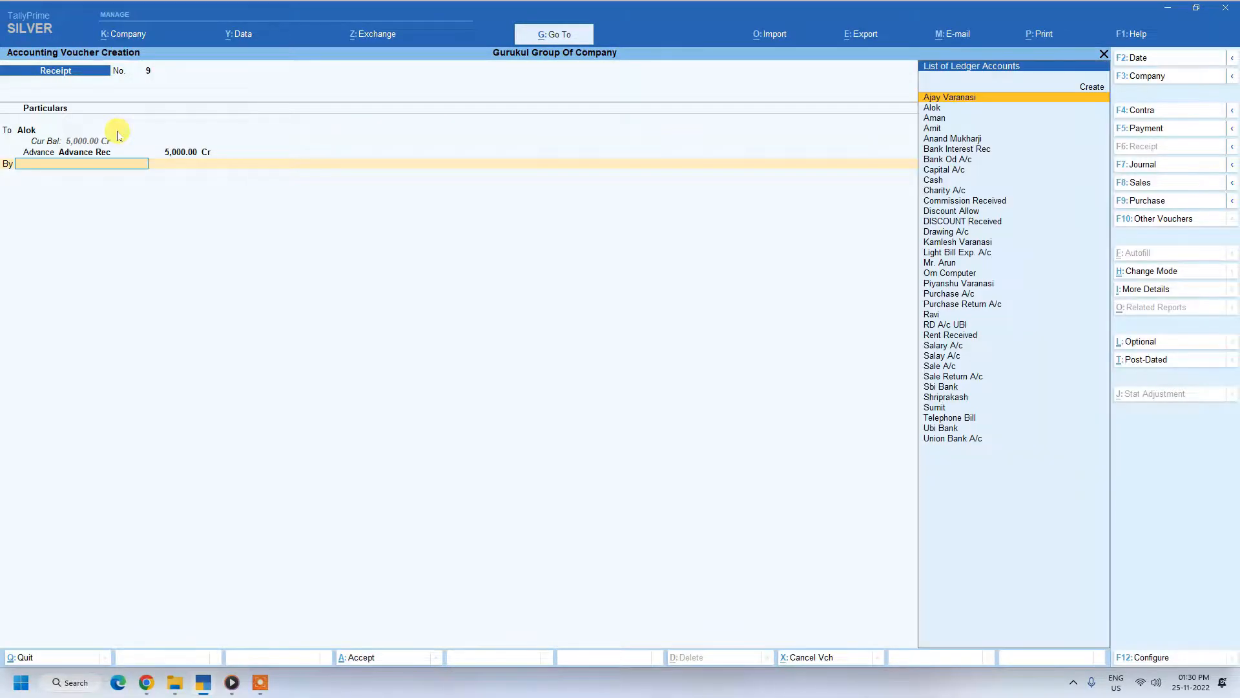
Step: Choose Cash as the receipt's debit ledger for 5,000.00 and save the voucher
text(C)
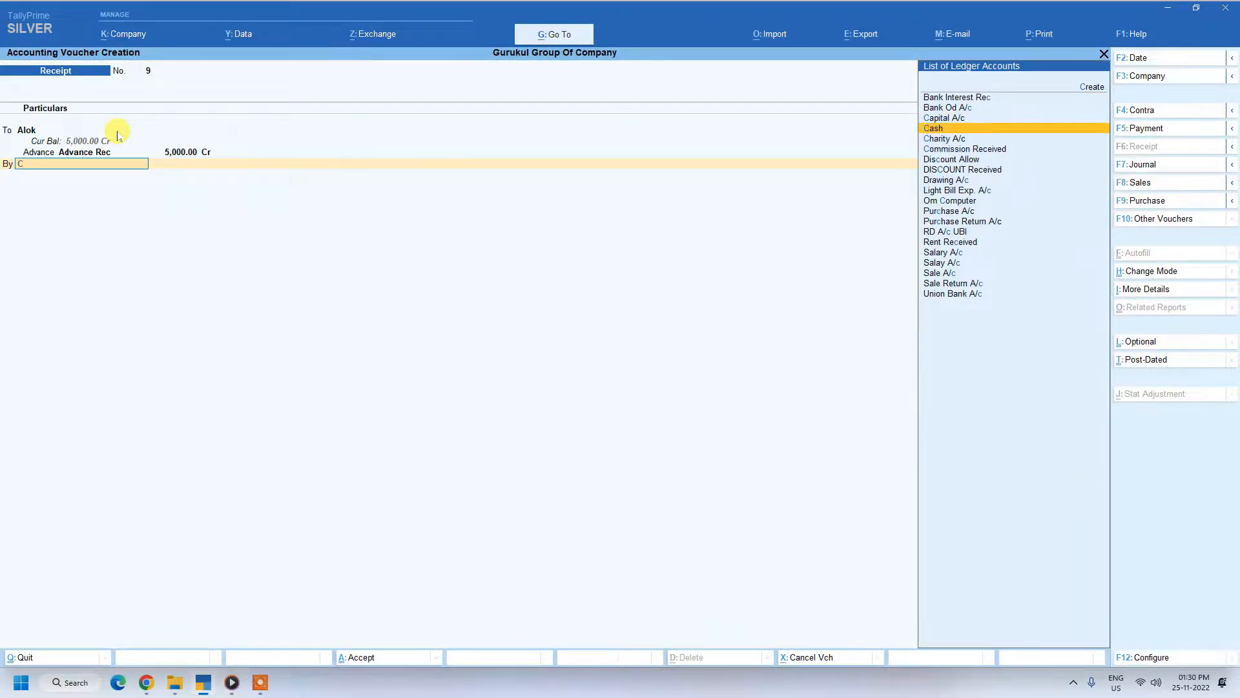
key(Return)
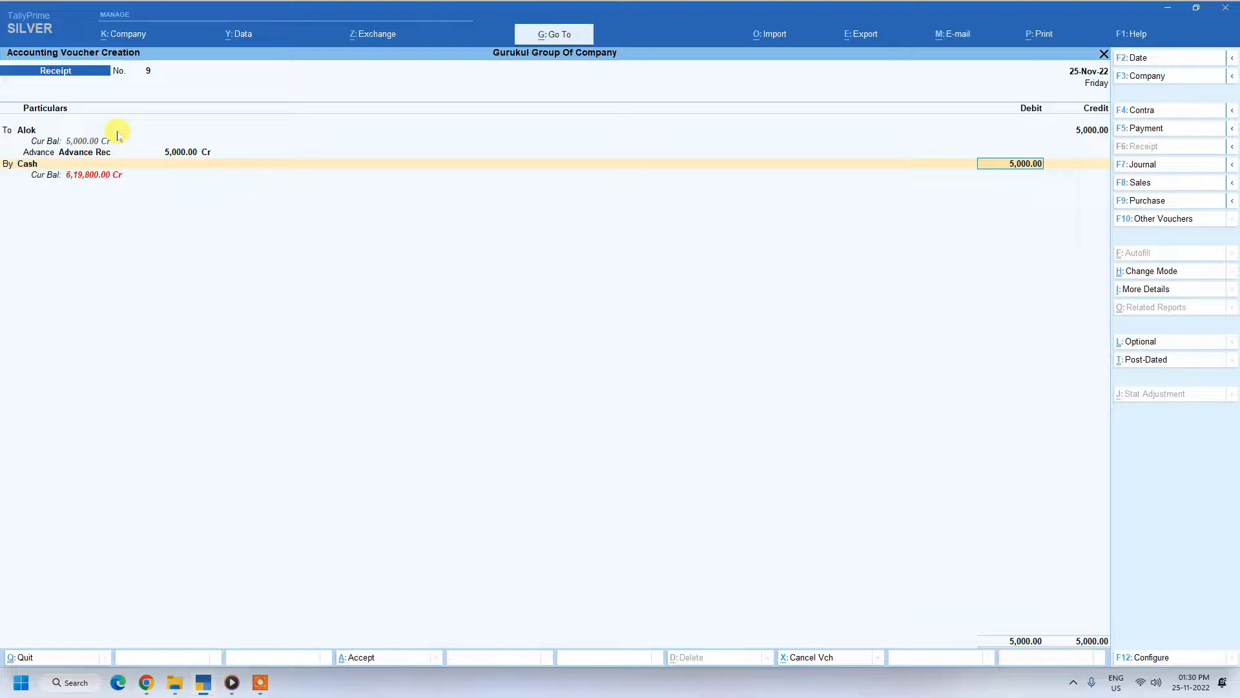
key(Return)
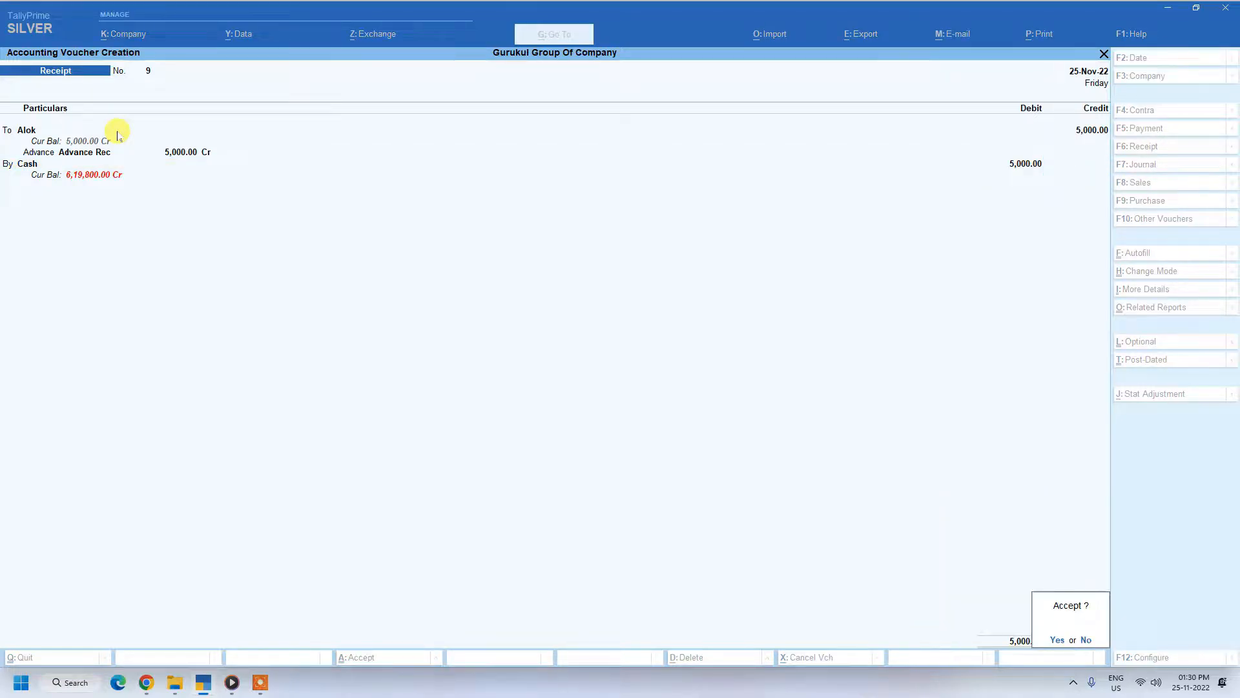
key(Return)
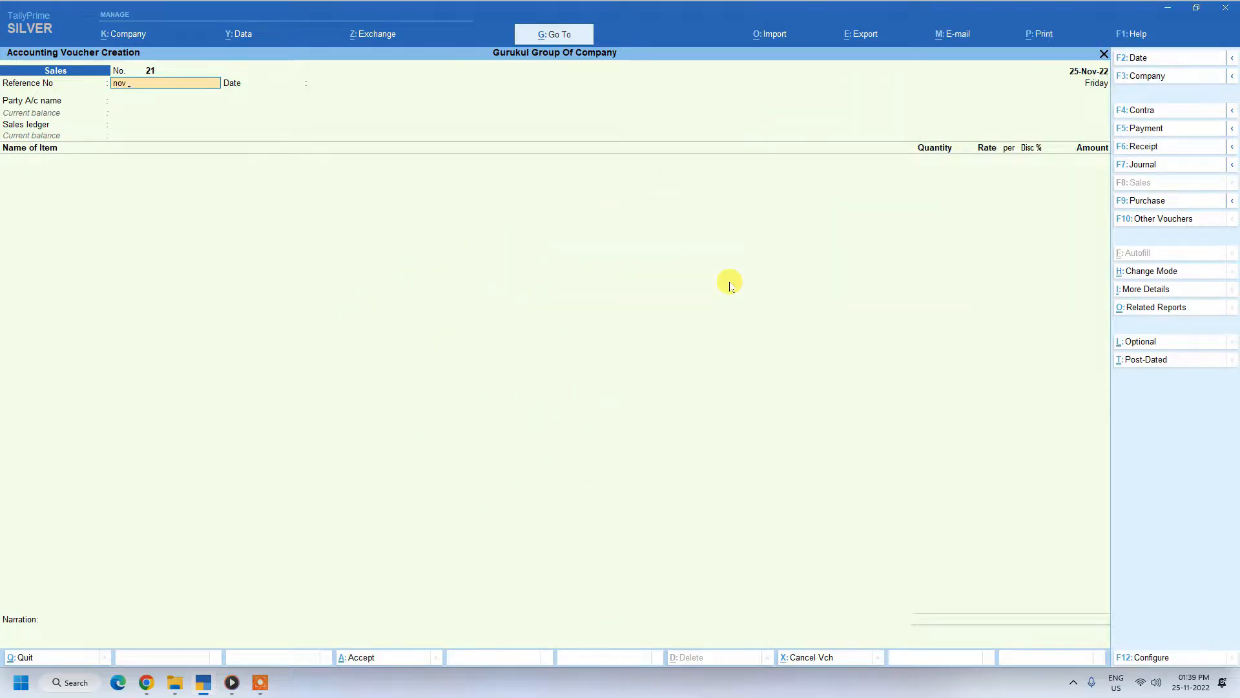
Step: Fill in the sales voucher header with reference nov 25, date 25-Nov-22, the advance-paying customer as party, and Sale A/c as sales ledger
key(Return)
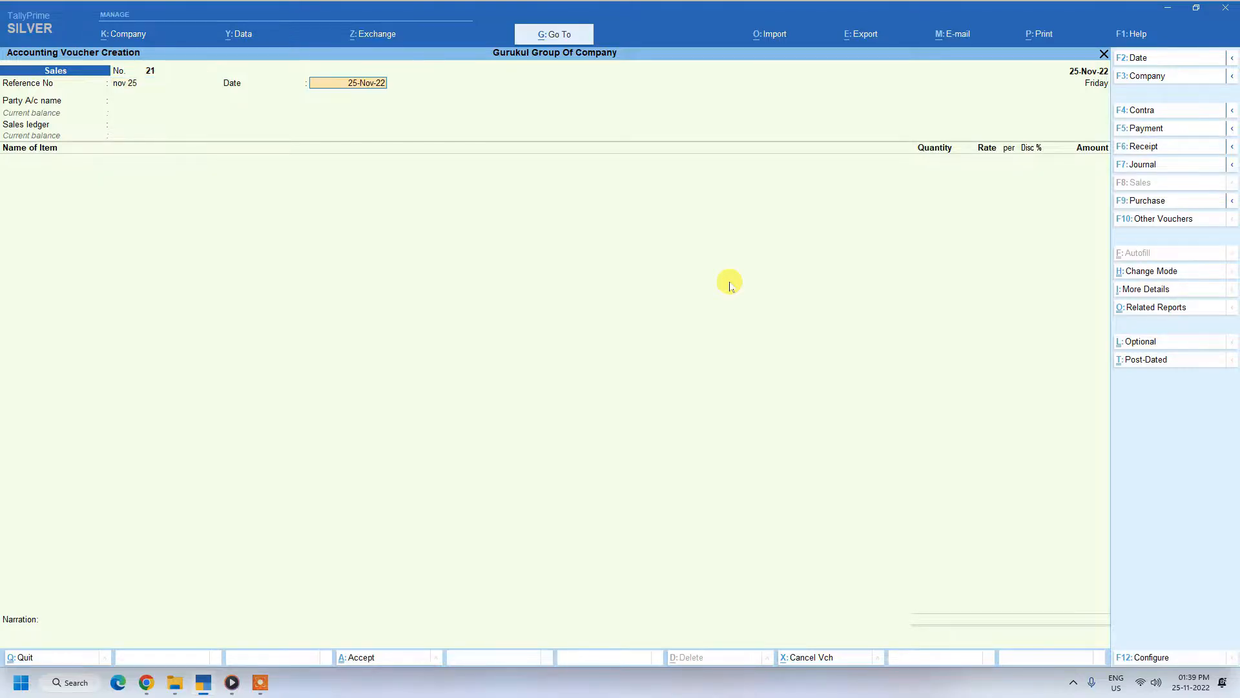
key(Return)
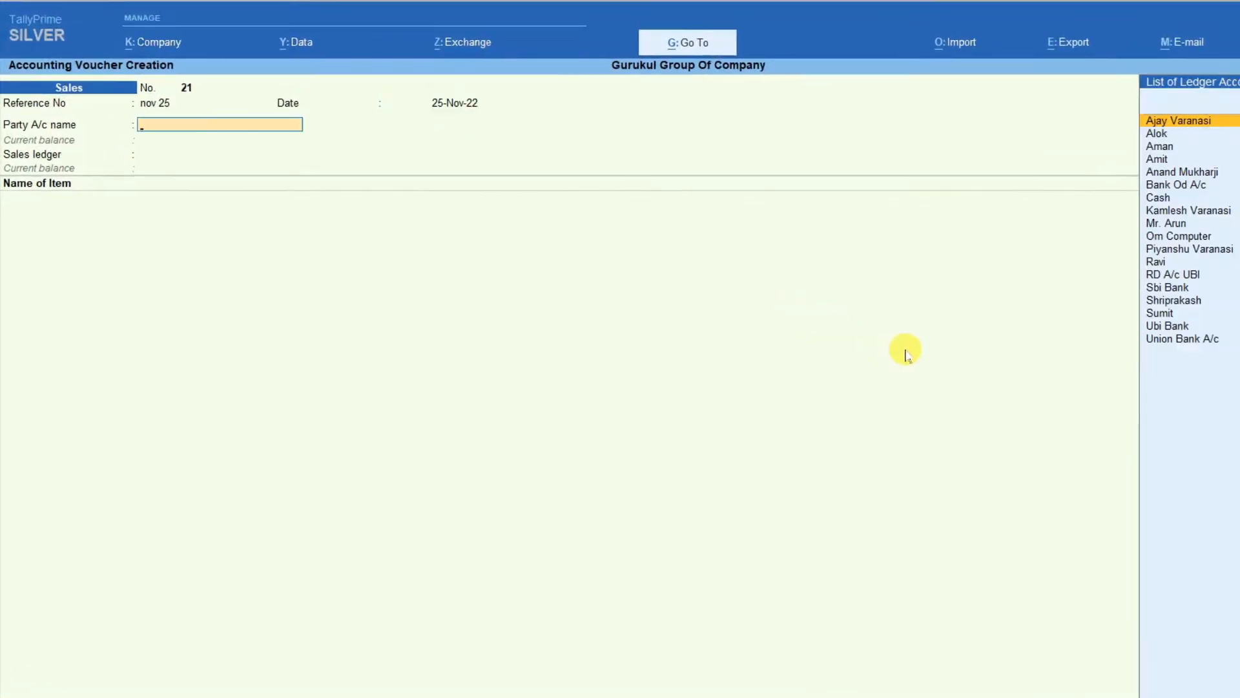
key(Down)
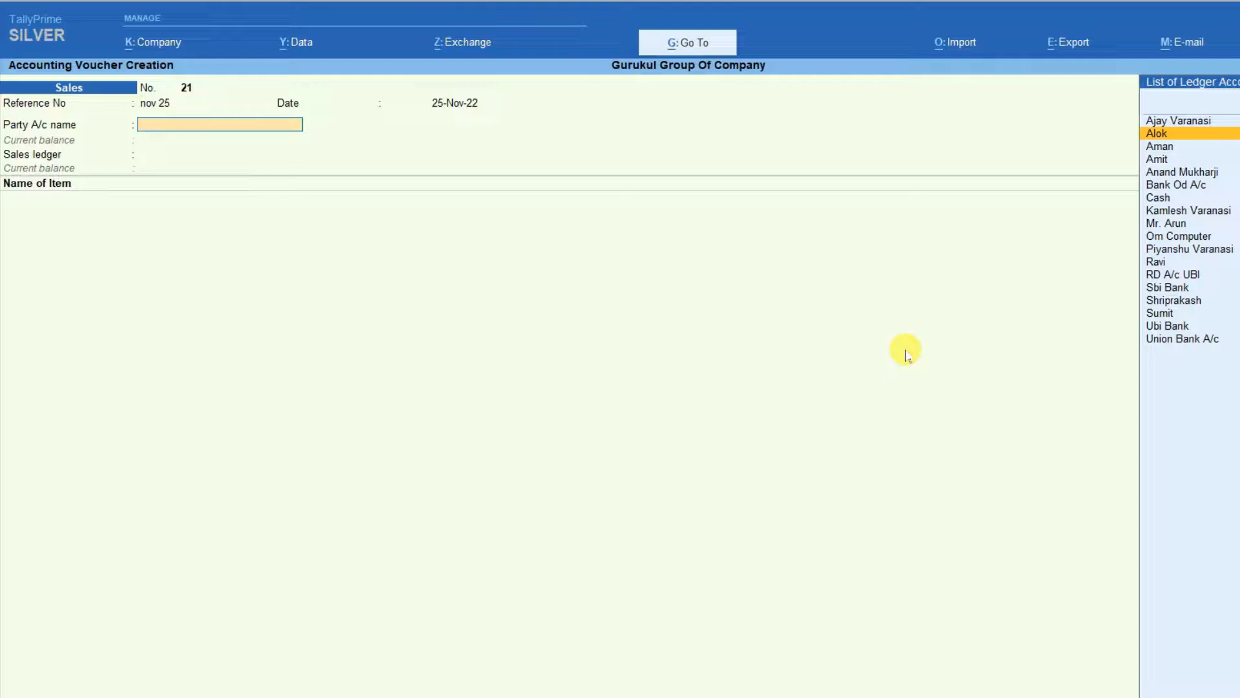
key(Return)
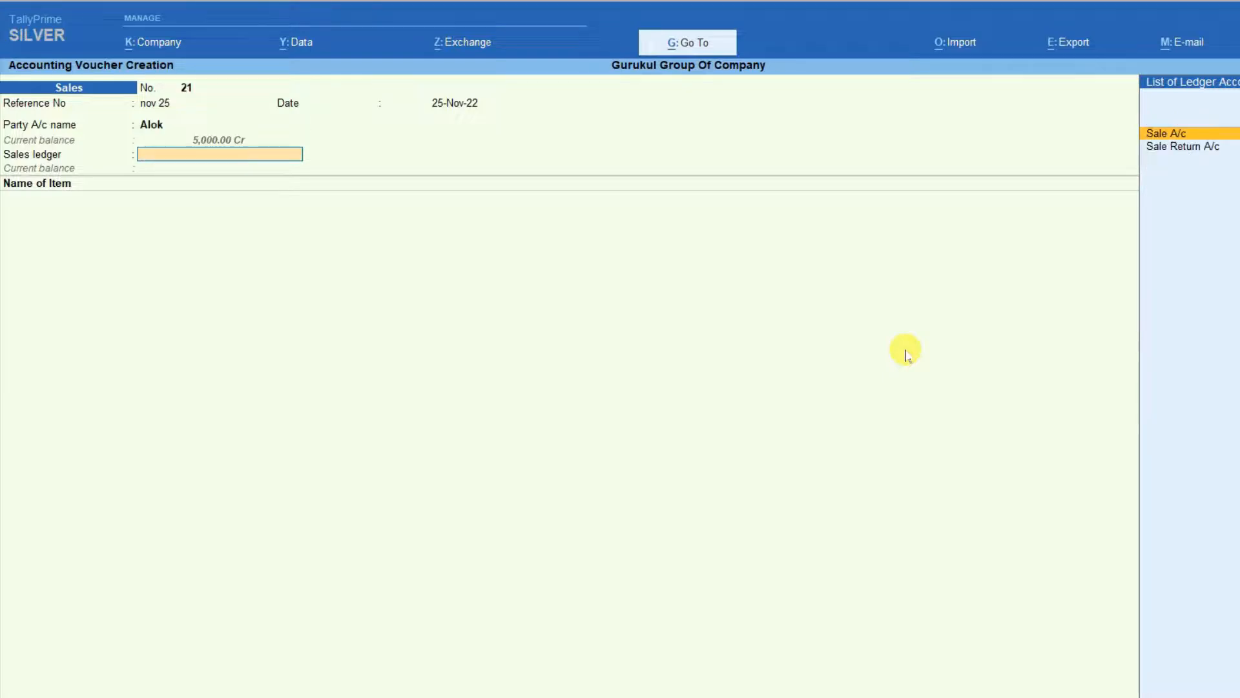
key(Return)
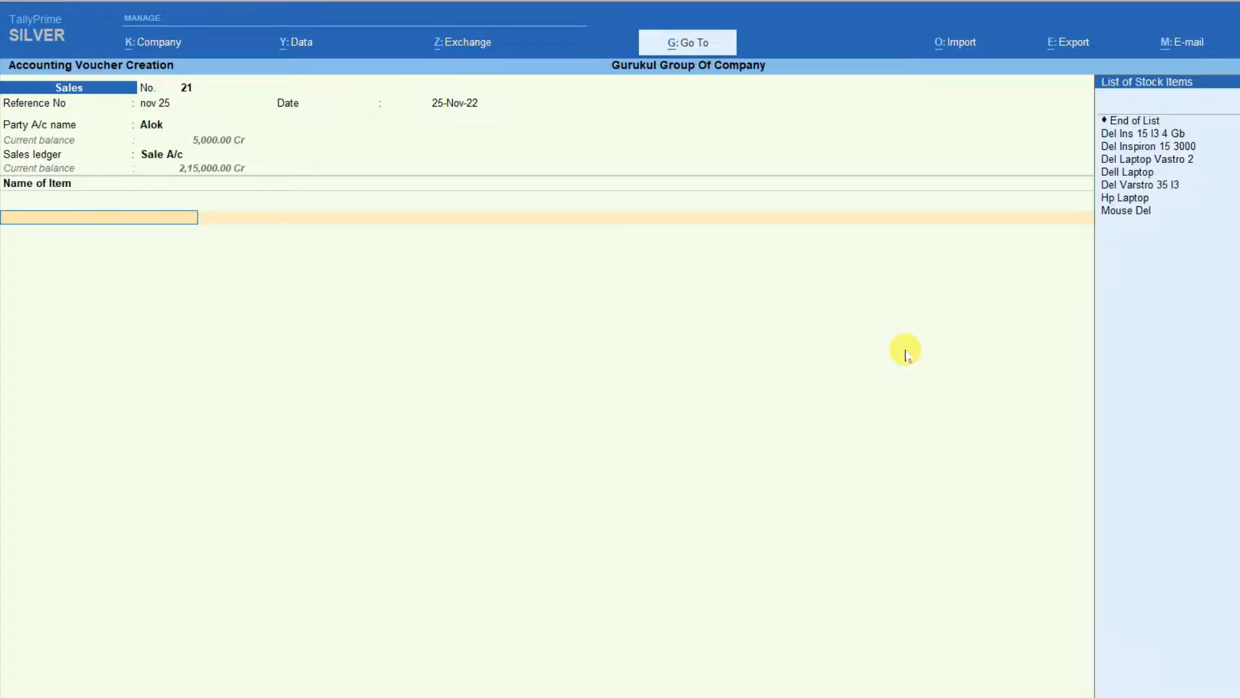
Step: Add the stock item Mouse Del to the sales voucher and select ABS TOWER as its godown
key(Down)
key(Down)
key(Down)
key(Down)
key(Down)
key(Down)
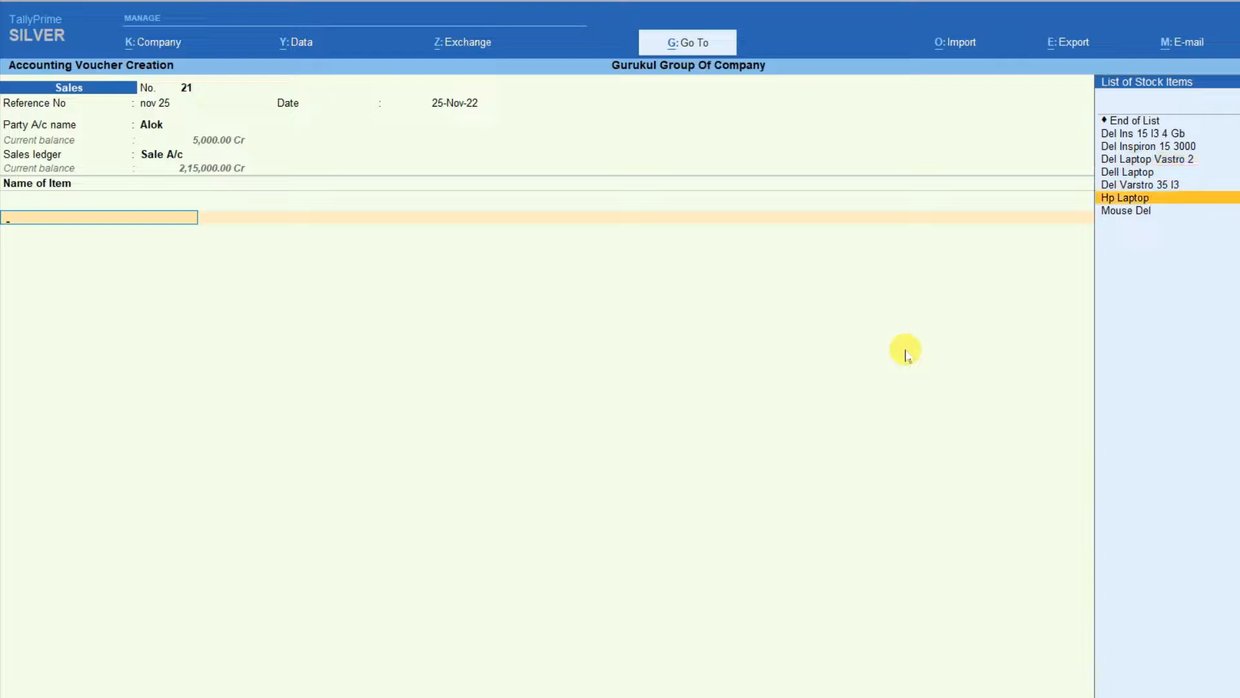
key(Down)
key(Return)
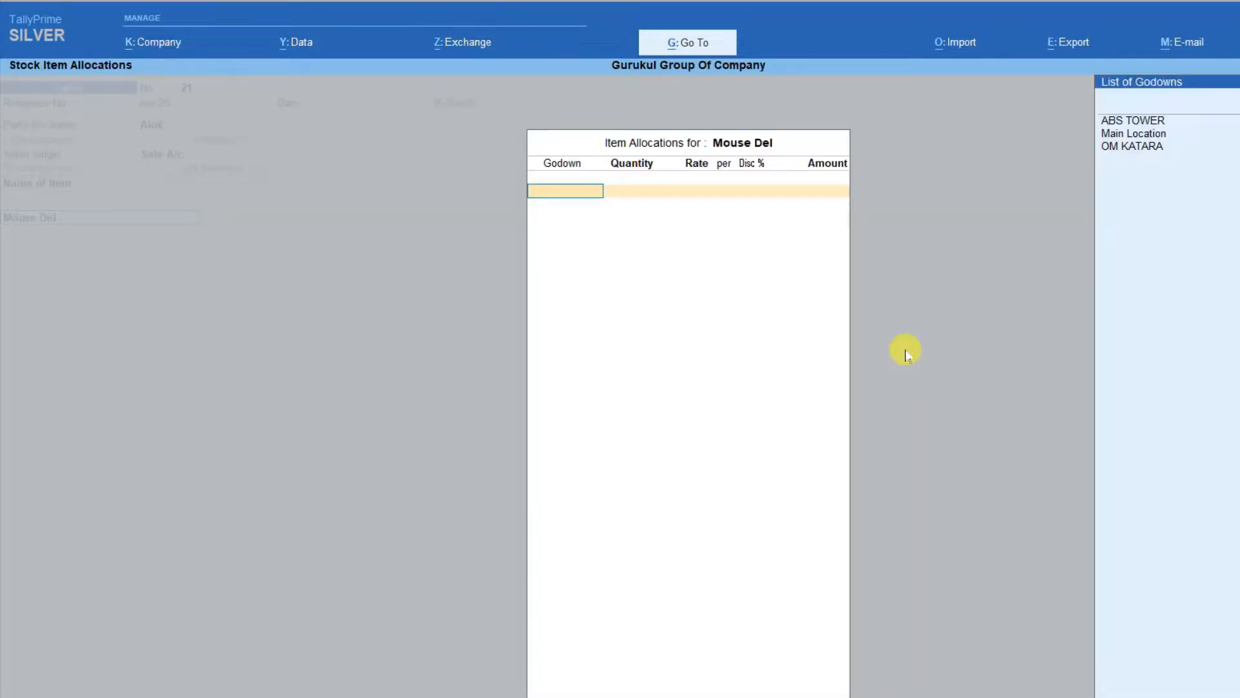
key(Down)
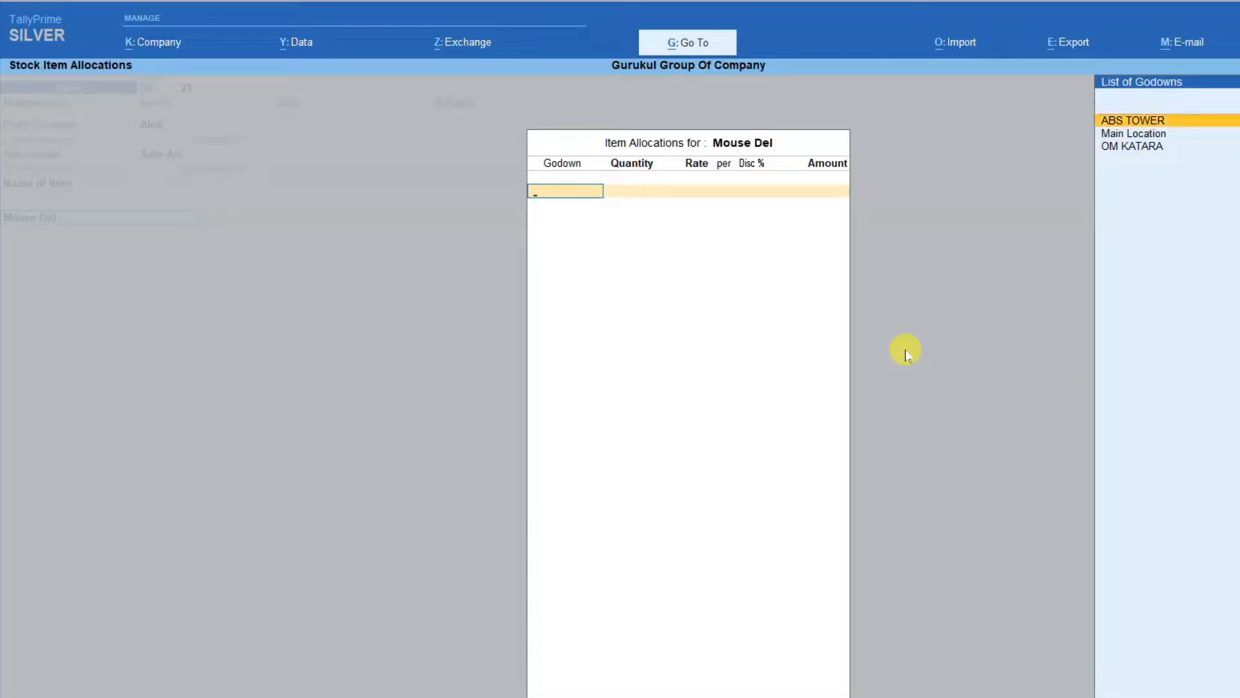
key(Down)
key(Down)
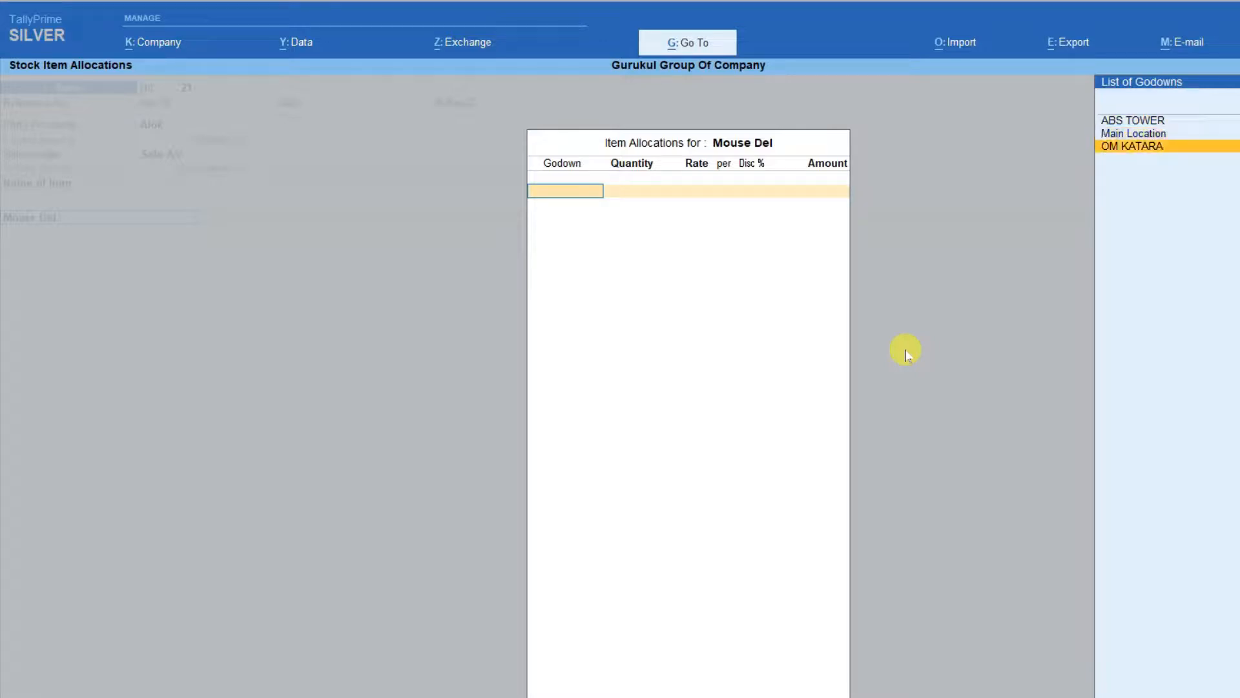
key(Up)
key(Up)
key(Return)
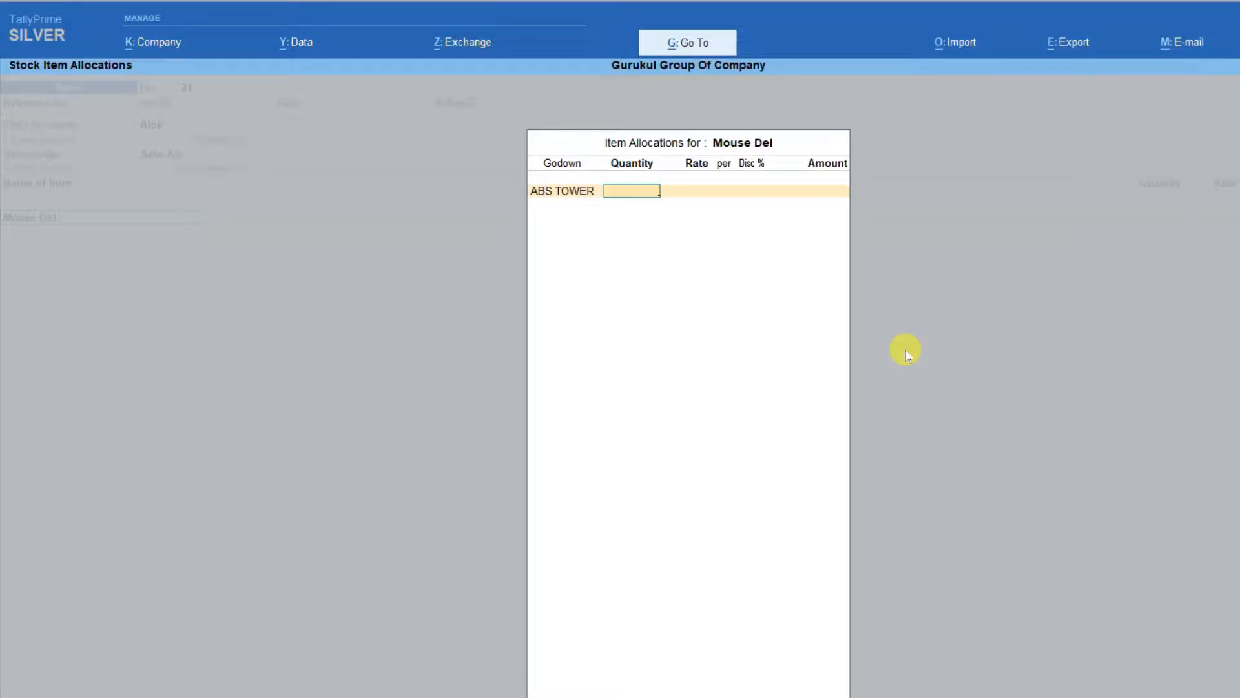
Step: Enter a quantity of 10 pcs at a rate of 500 for the ABS TOWER allocation
text(10)
key(Return)
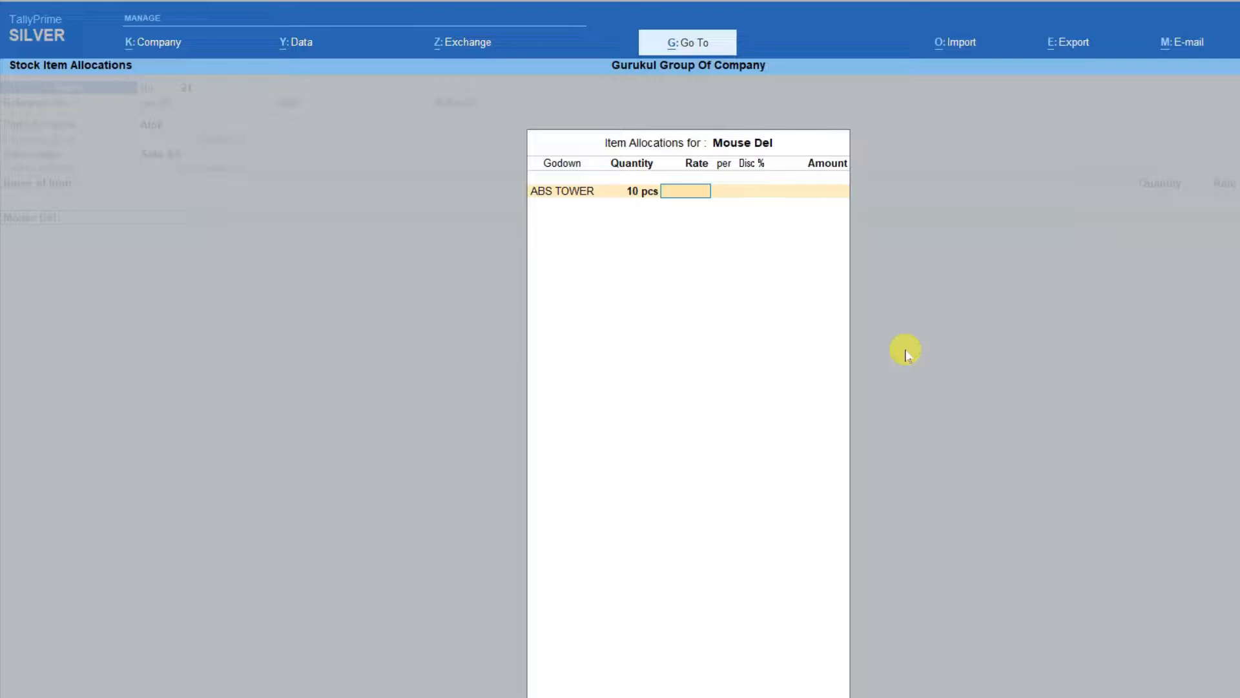
text(500)
key(Return)
Step: Allocate another 10 pcs of Mouse Del from godown OM KATARA at 500 and close the item allocations
key(Return)
key(Return)
key(Return)
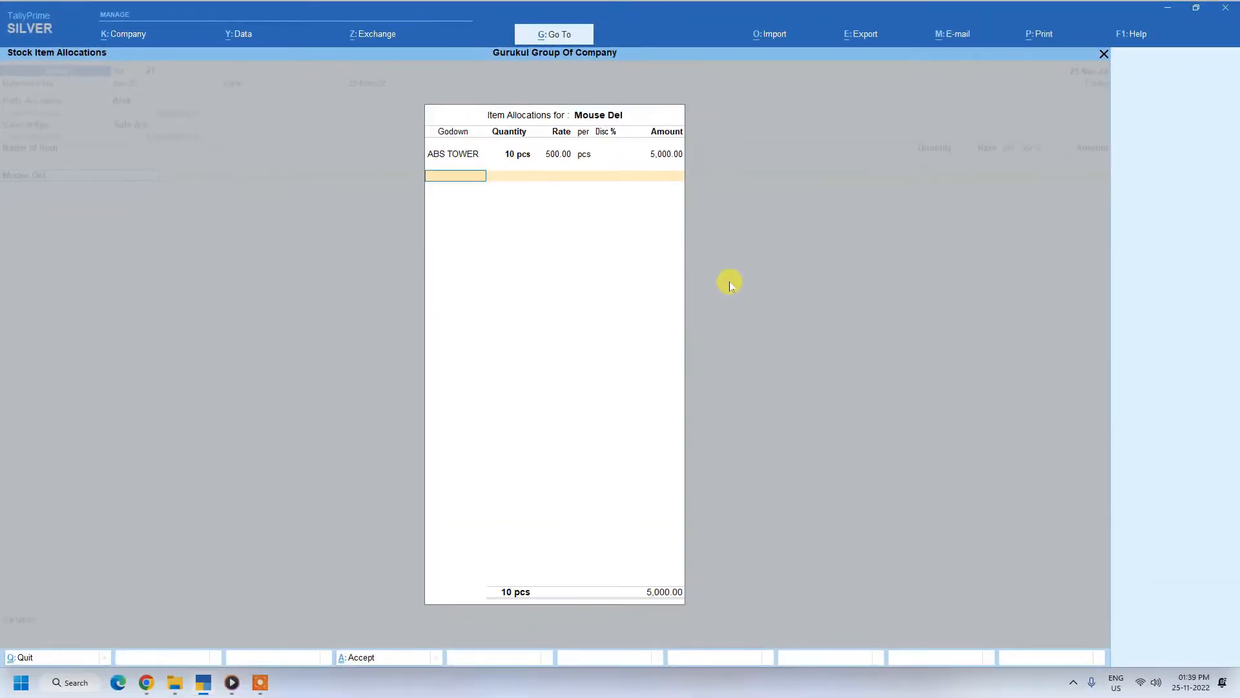
key(Down)
key(Down)
key(Down)
key(Return)
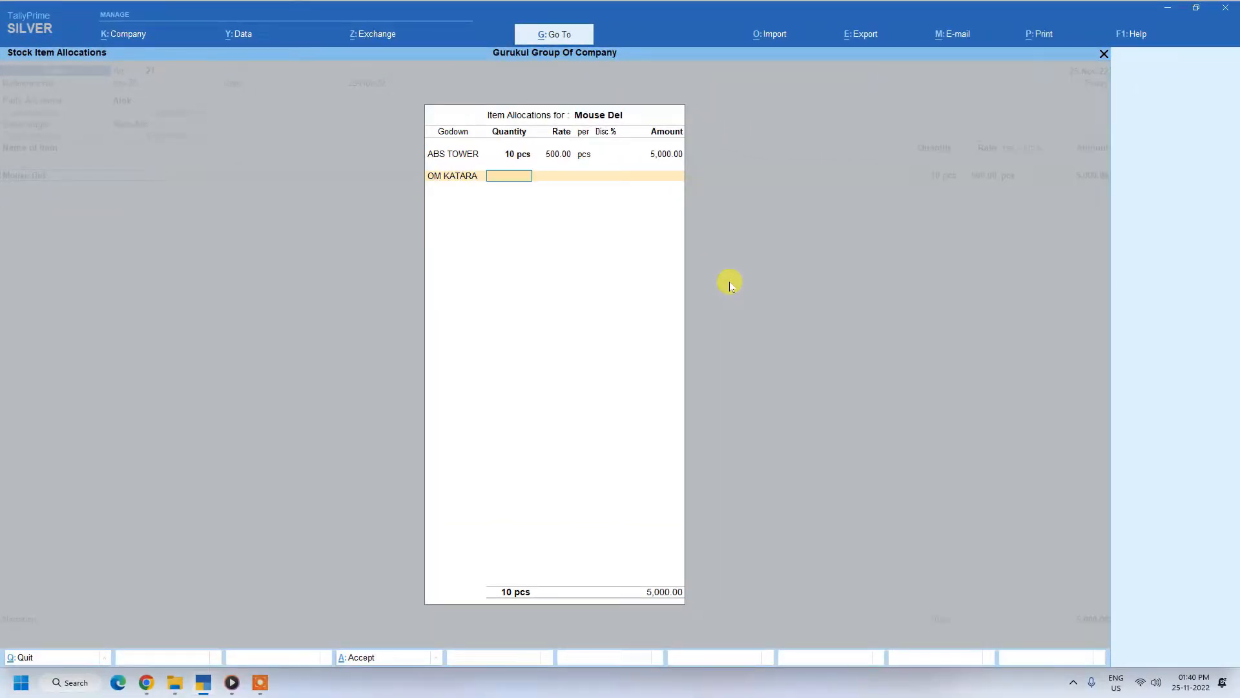
text(10)
key(Return)
key(Return)
key(Return)
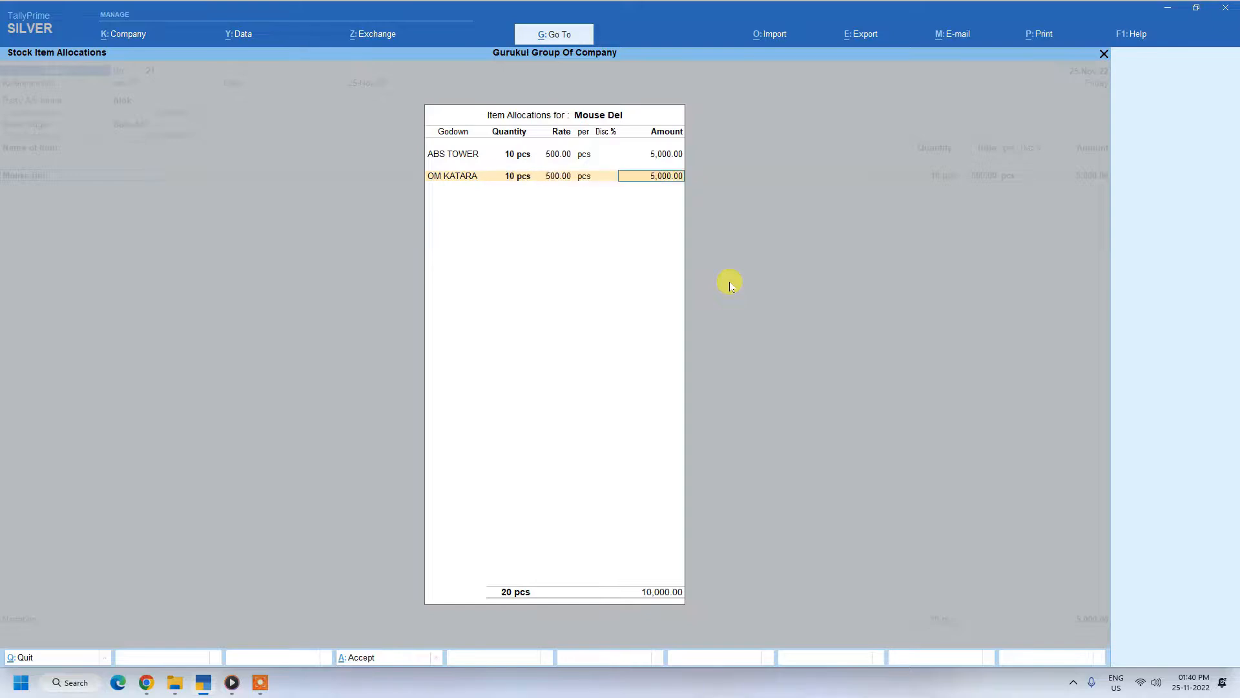
key(Return)
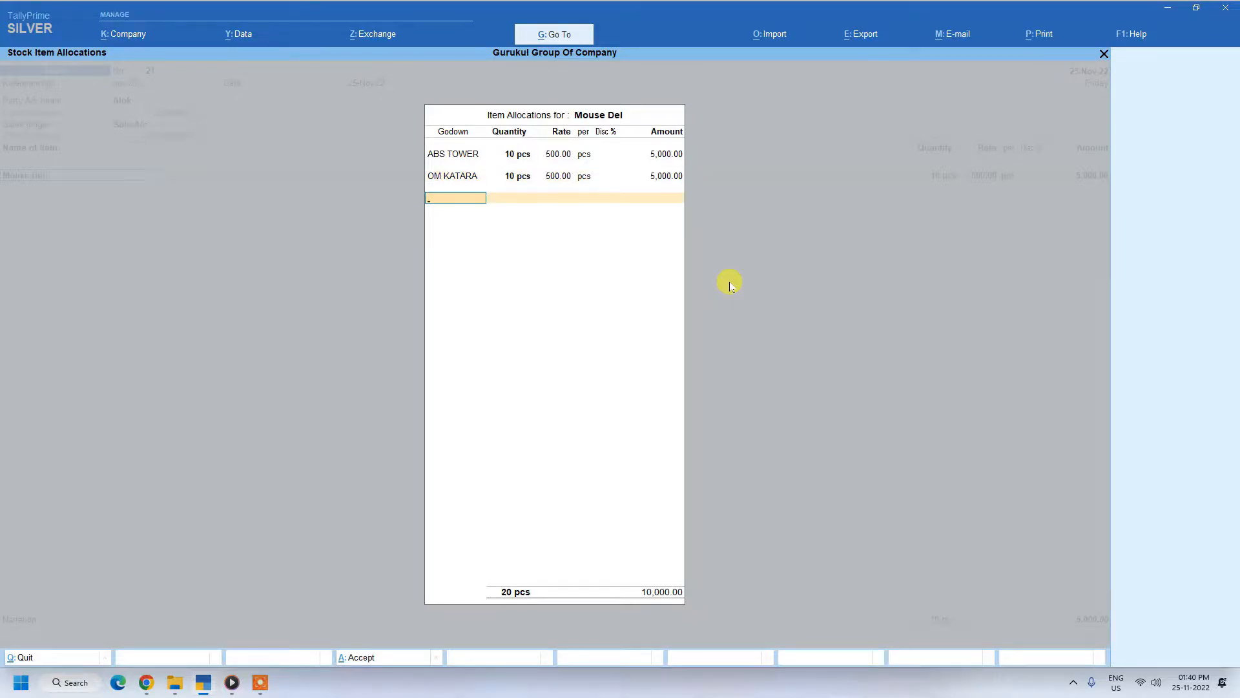
key(Return)
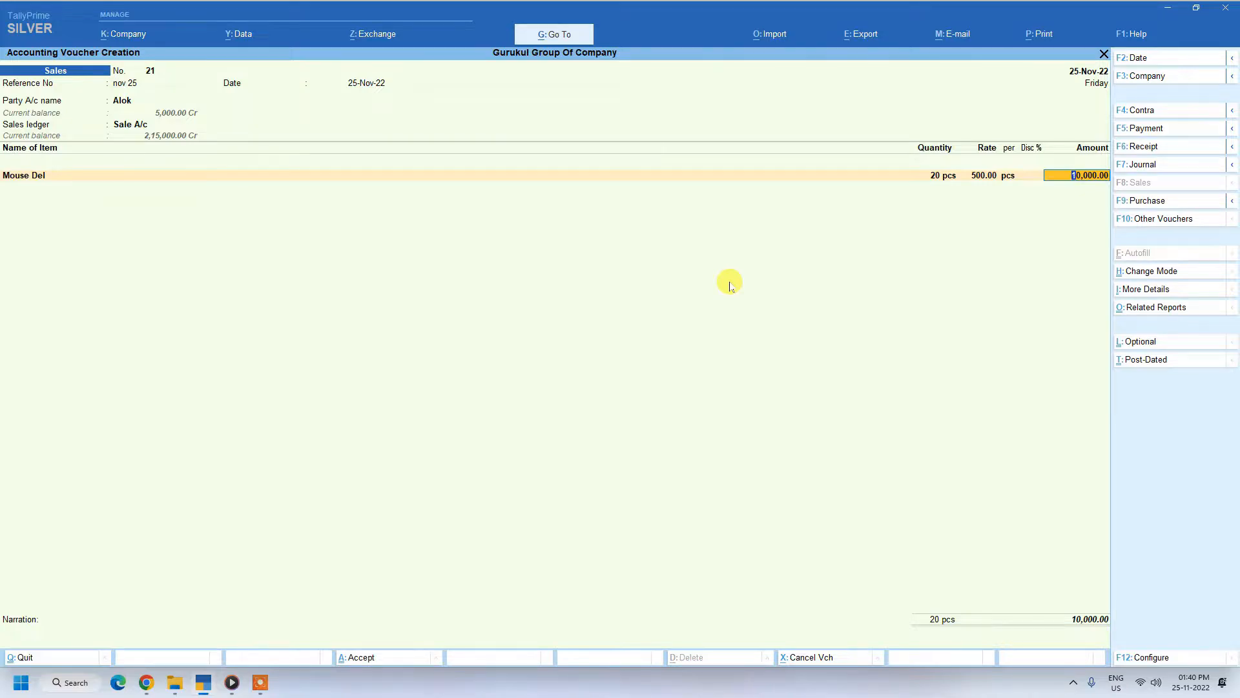
Step: Finish the item list and allocate 5000 of the sale as Agst Ref to the pending bill Advance Rec
key(Return)
key(Return)
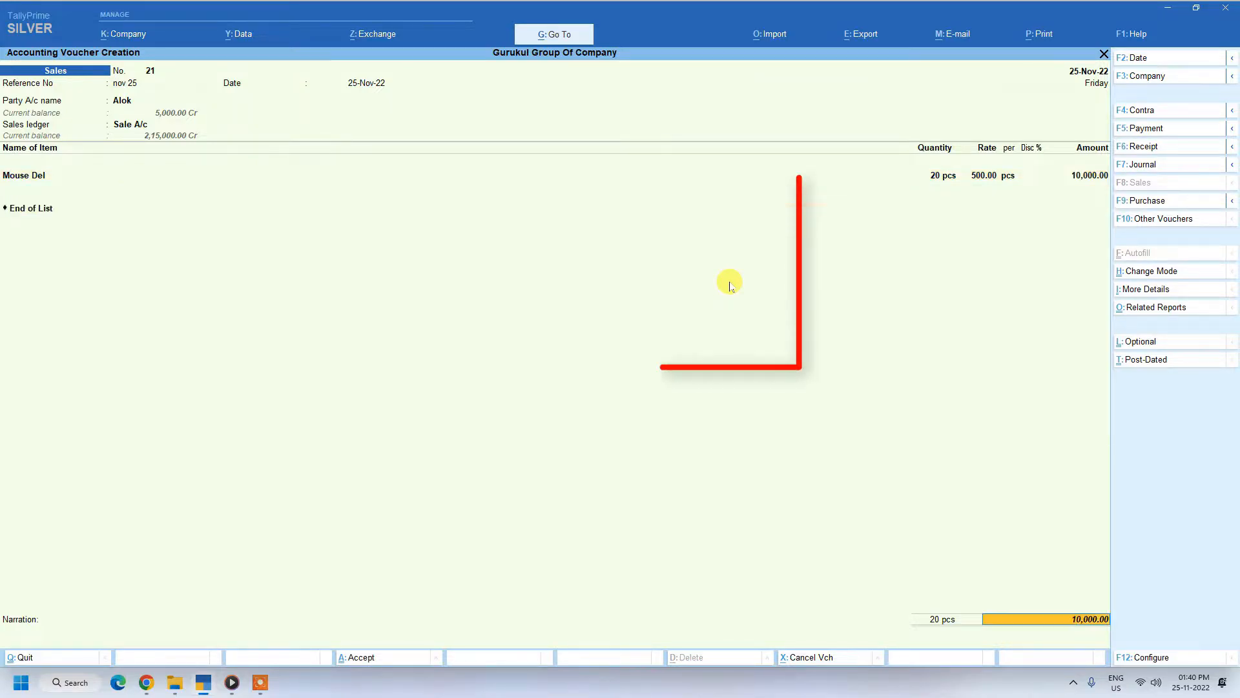
key(Return)
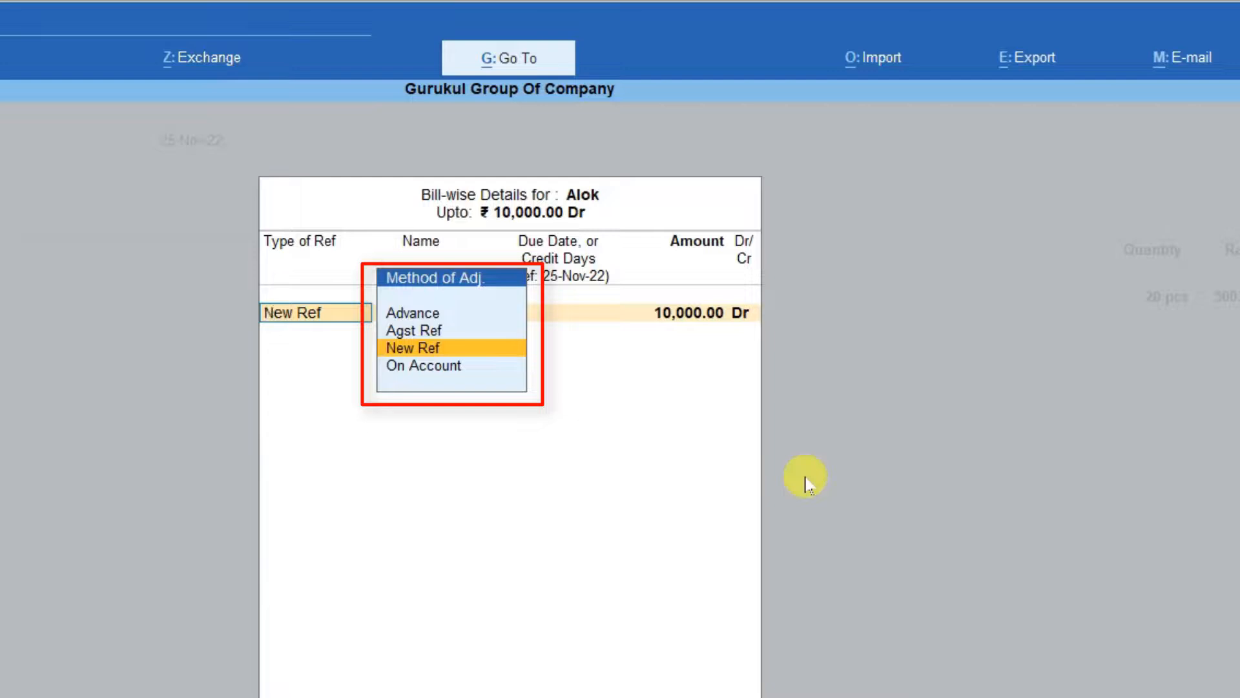
key(Up)
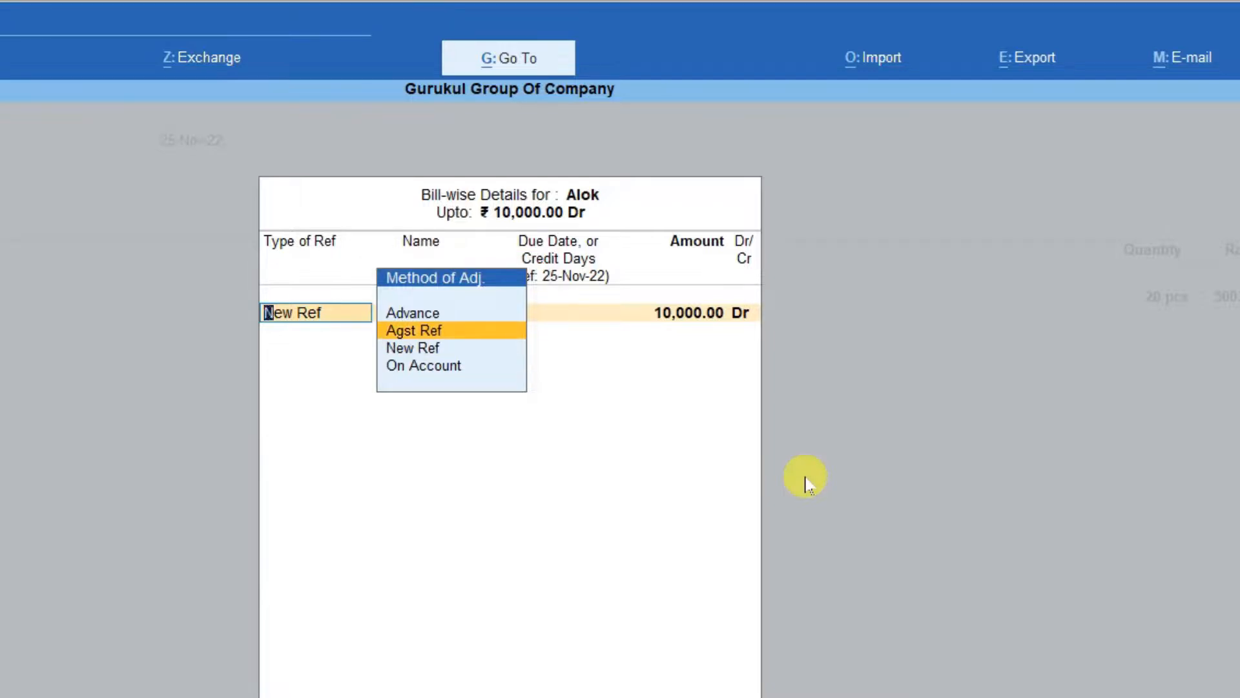
key(Return)
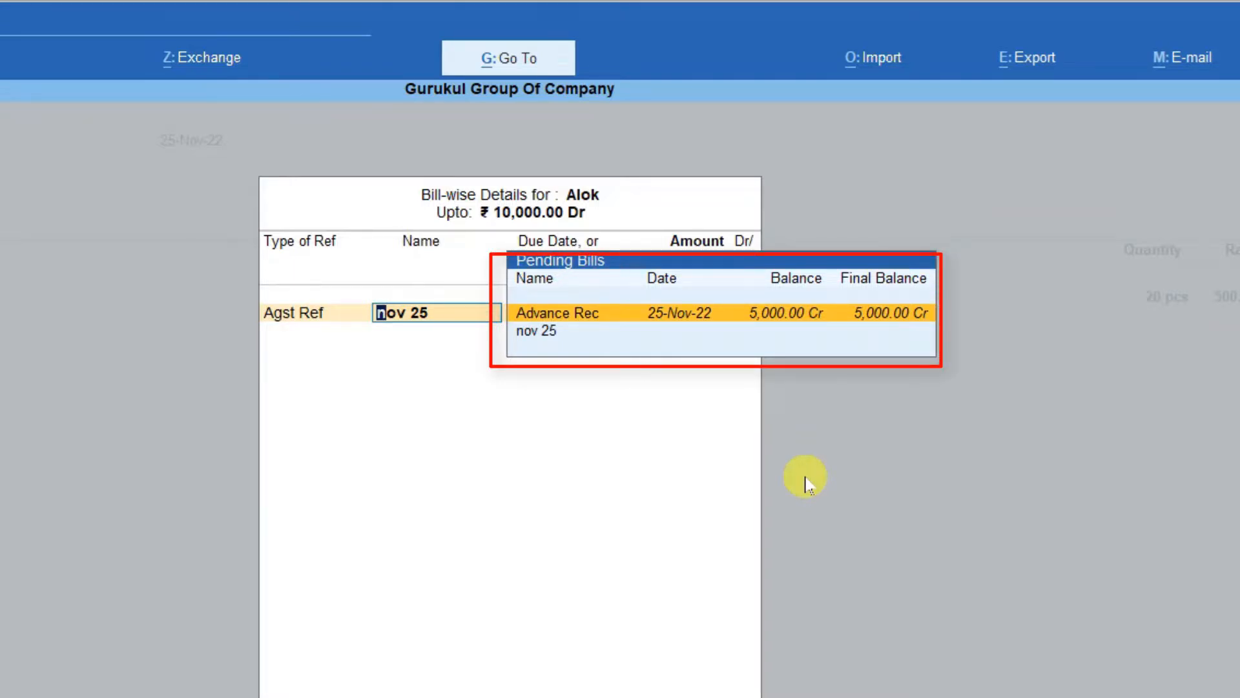
key(Return)
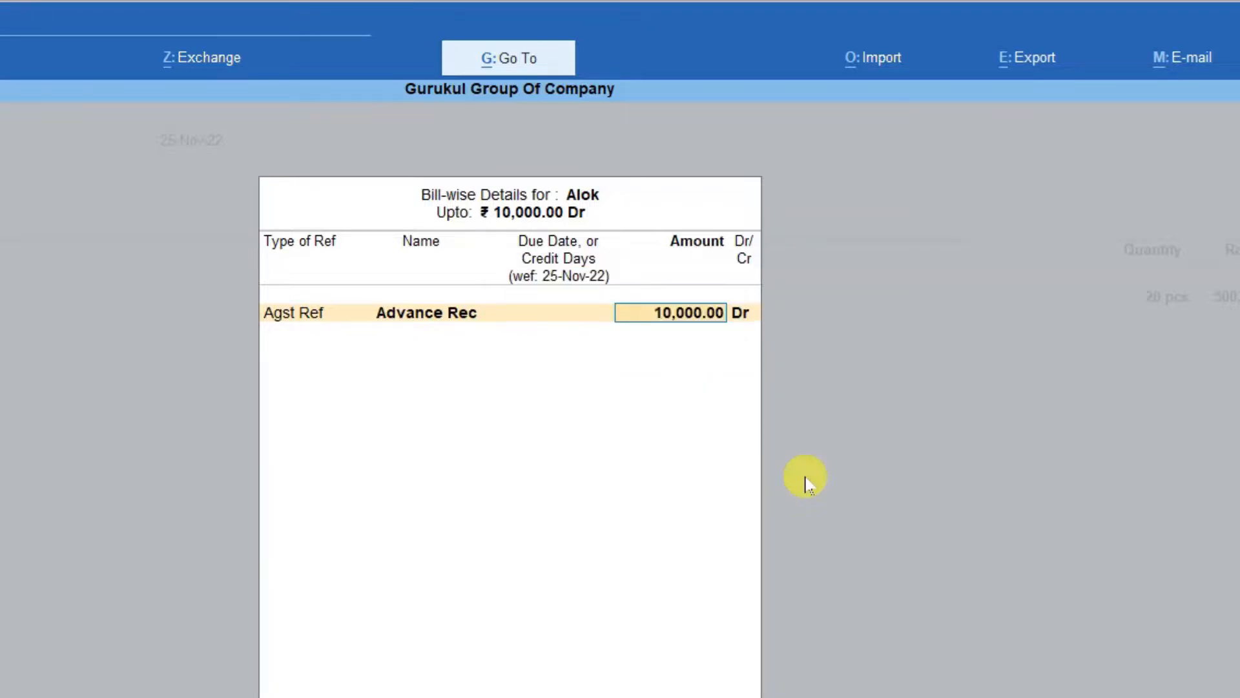
text(5000)
key(Return)
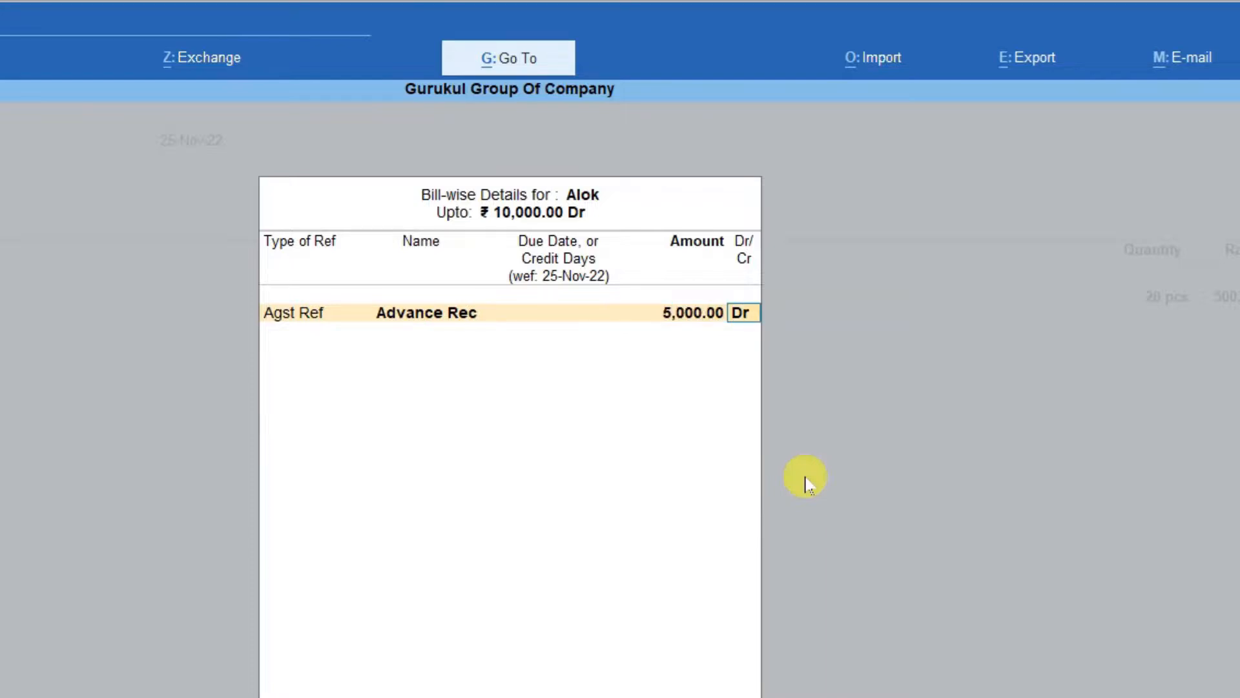
Step: Allocate the remaining 5,000 as New Ref under the bill name nov 25 and save the sales voucher
key(Return)
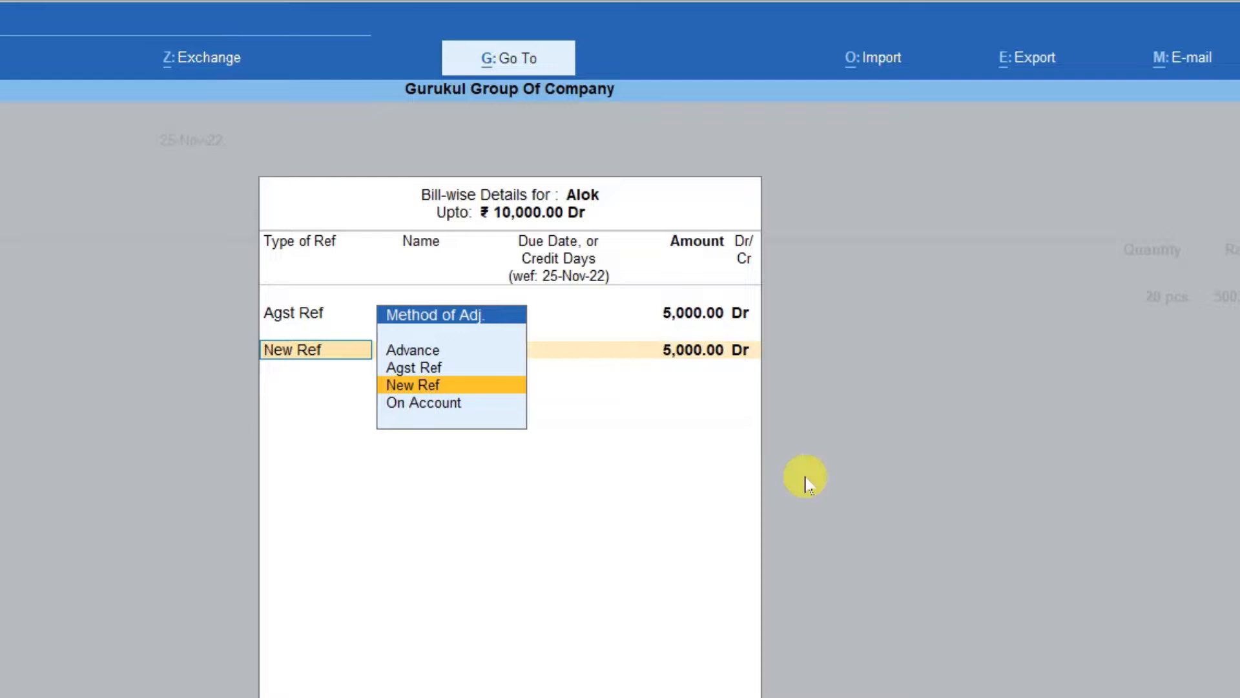
key(Return)
text(nov 25)
key(Return)
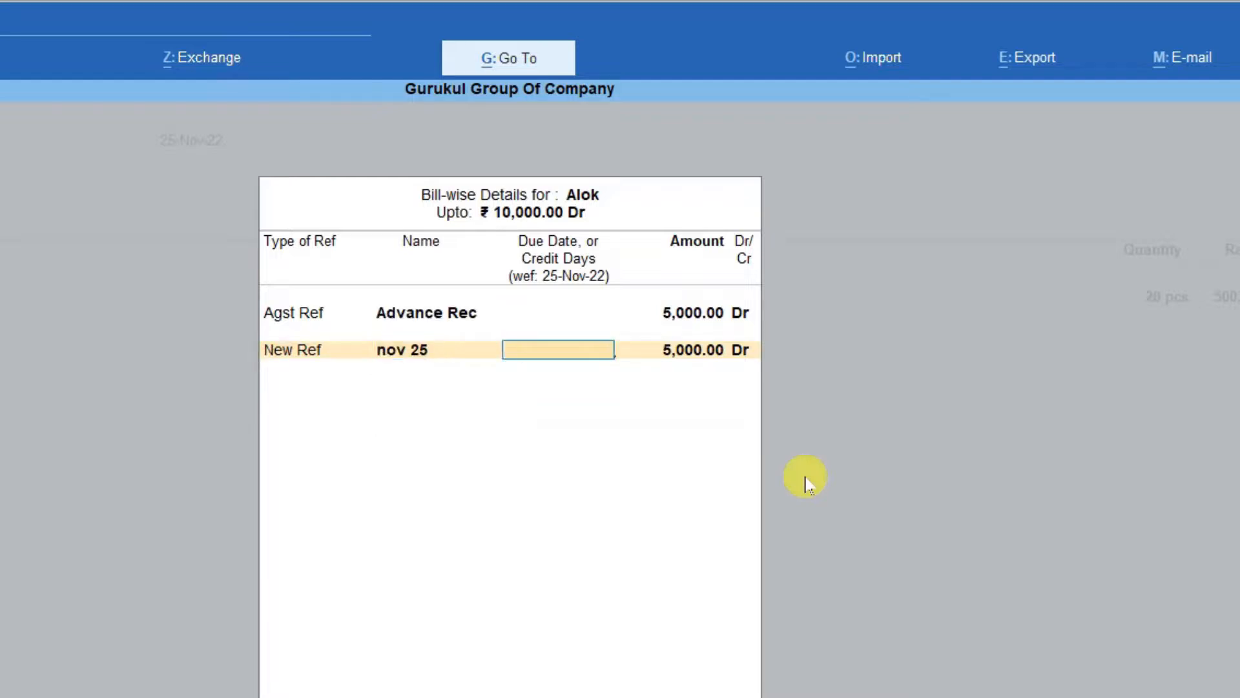
key(Return)
key(Return)
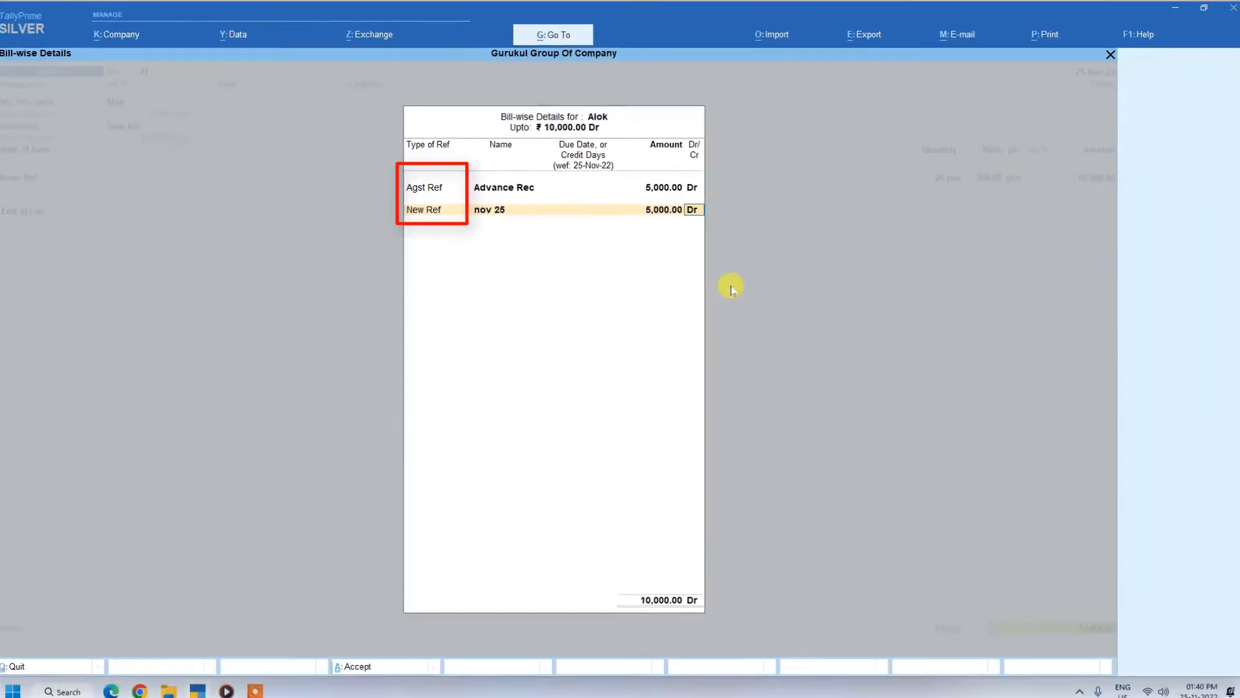
key(Return)
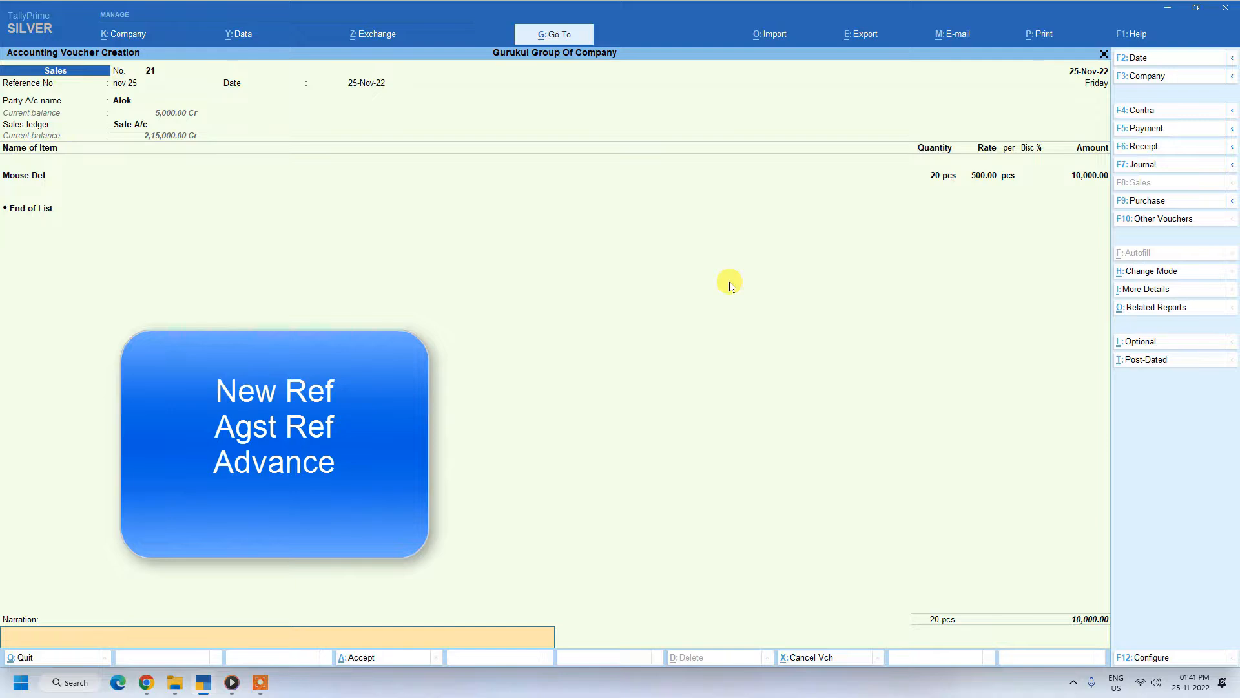
key(Return)
key(Return)
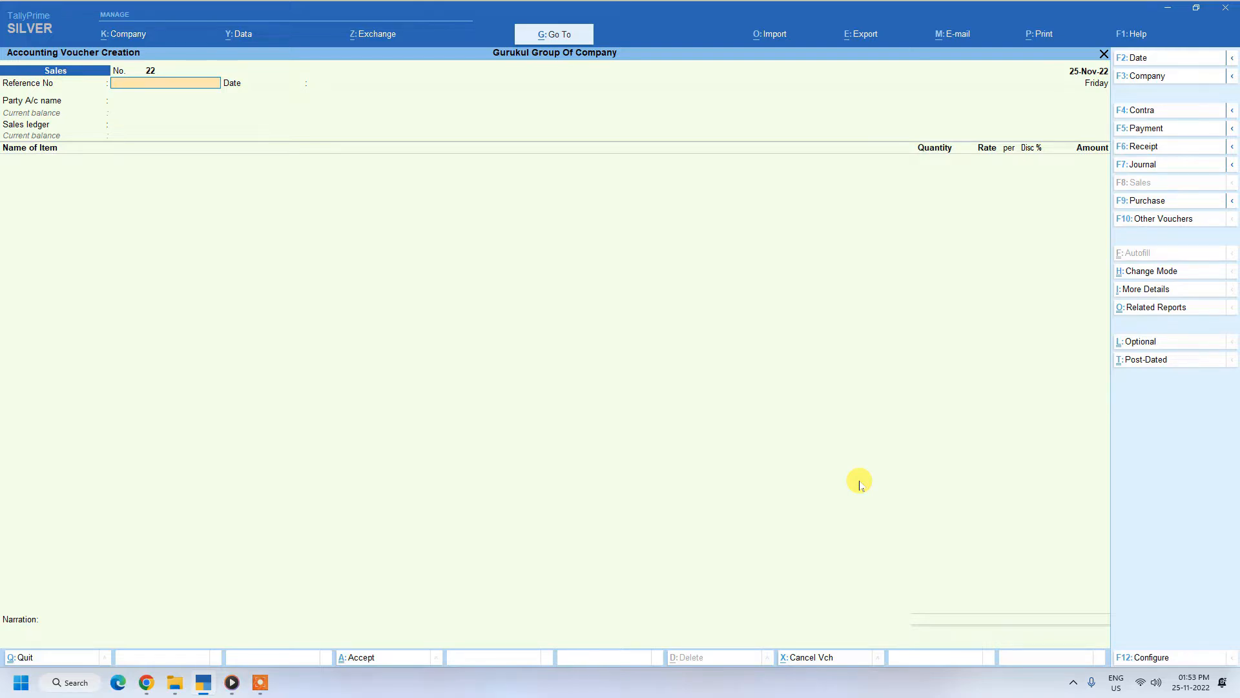
Step: Start a receipt voucher and credit the customer's ledger with 10000
key(F6)
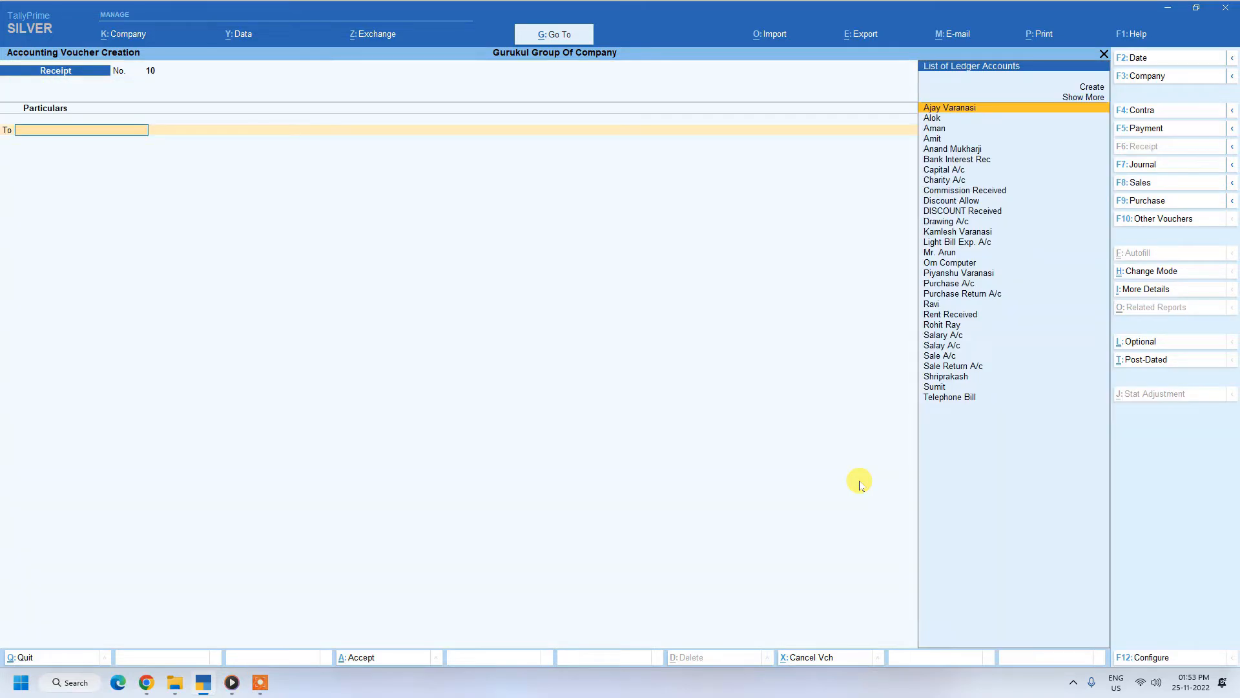
text(R)
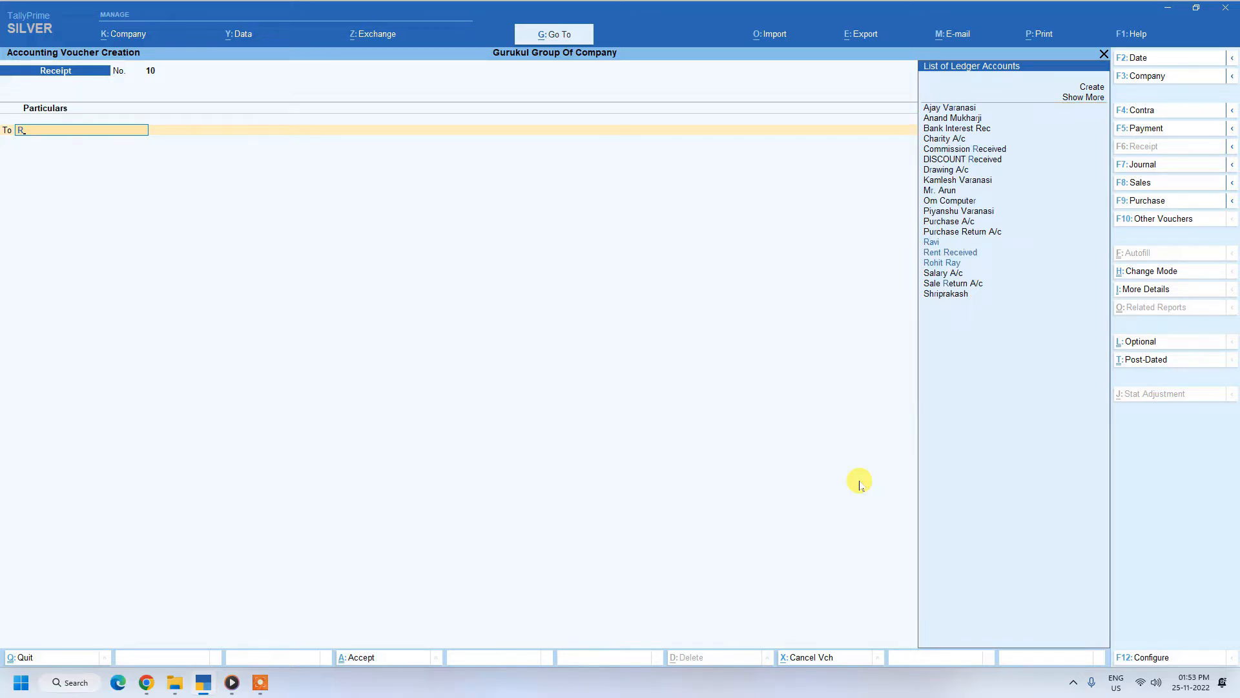
key(Down)
key(Down)
key(Return)
text(10000)
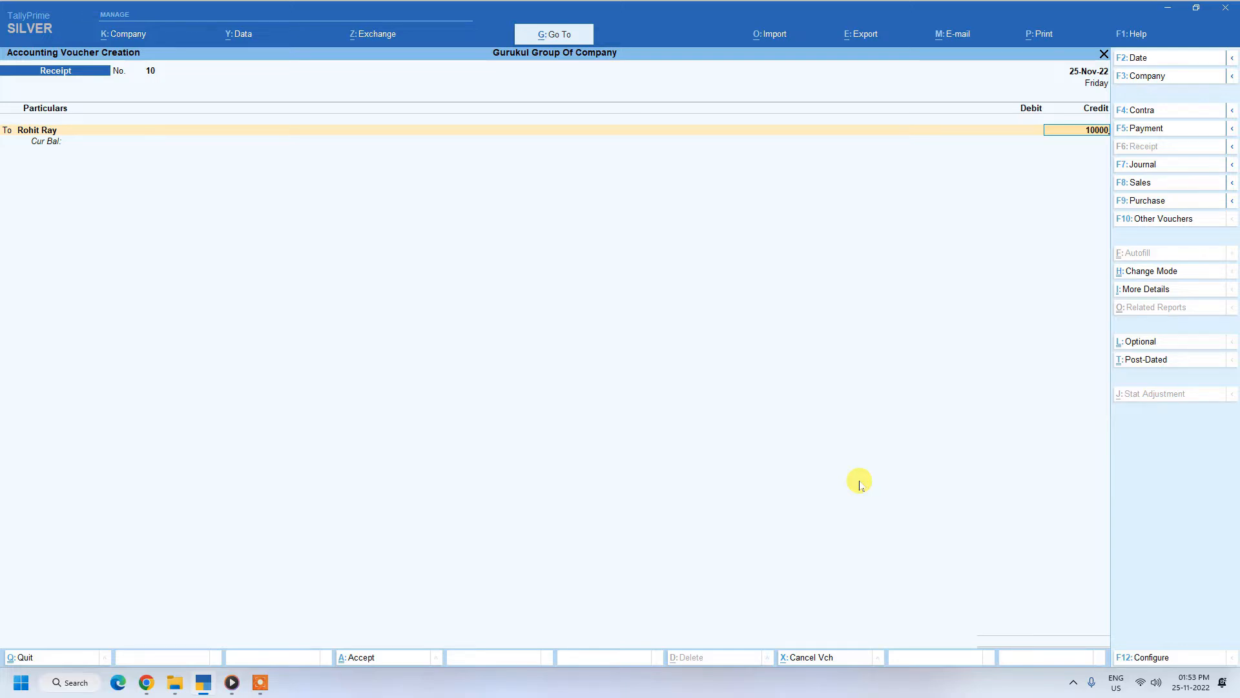
key(Return)
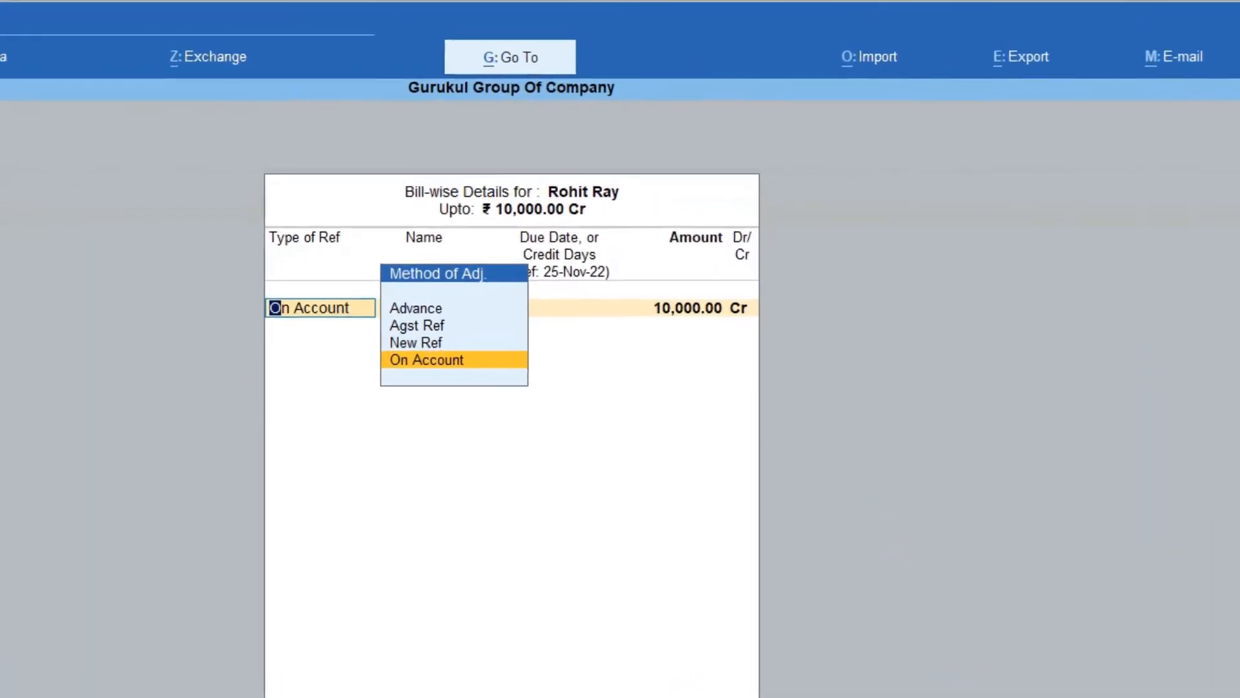
key(Up)
key(Up)
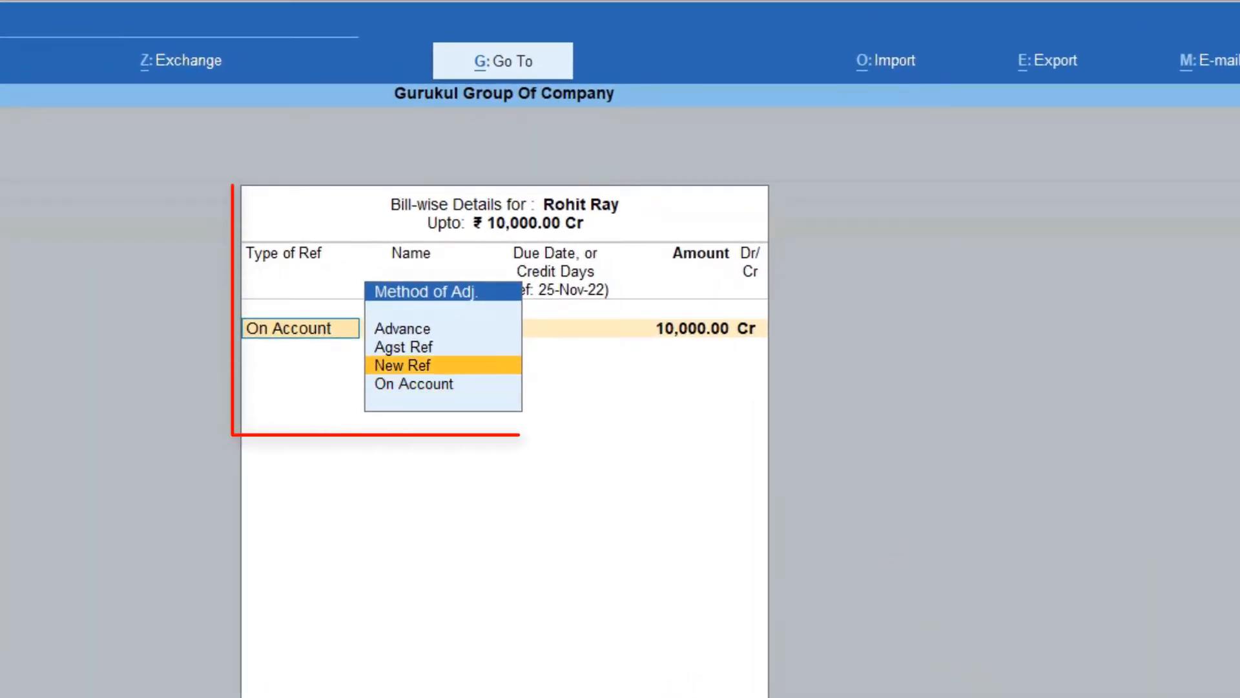
key(Return)
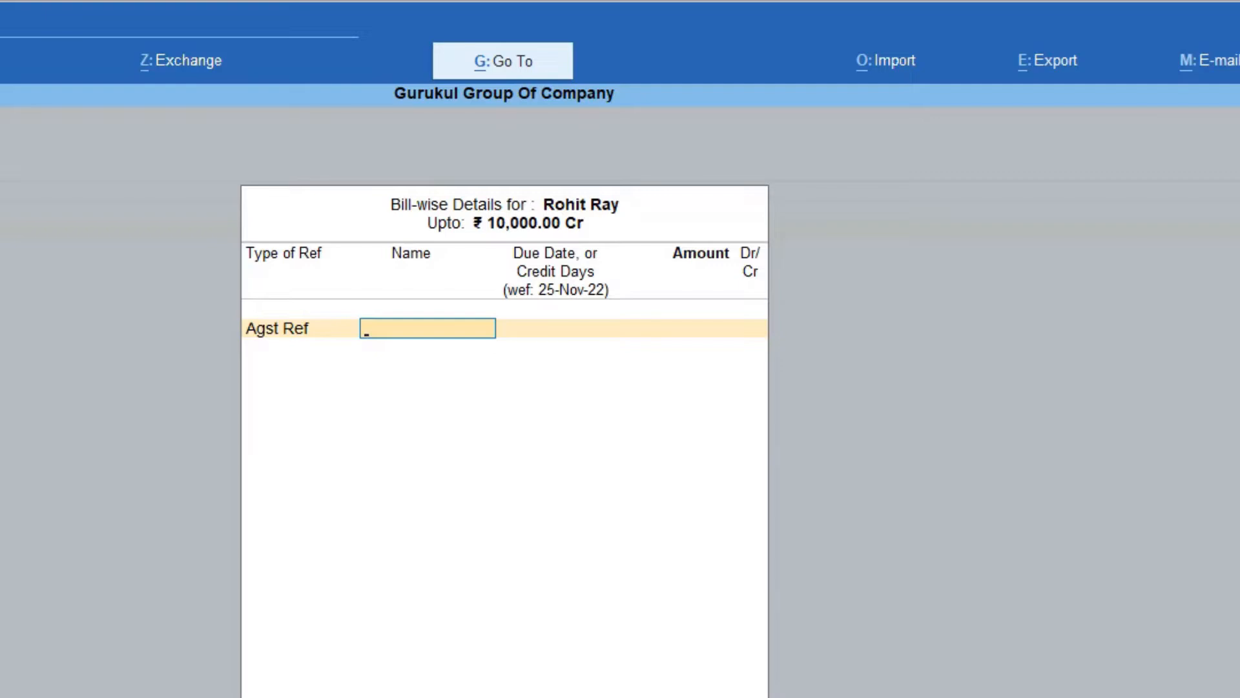
key(BackSpace)
Step: Set the receipt's bill-wise adjustment to On Account for the full 10,000 and complete the bill-wise details
key(Down)
key(Down)
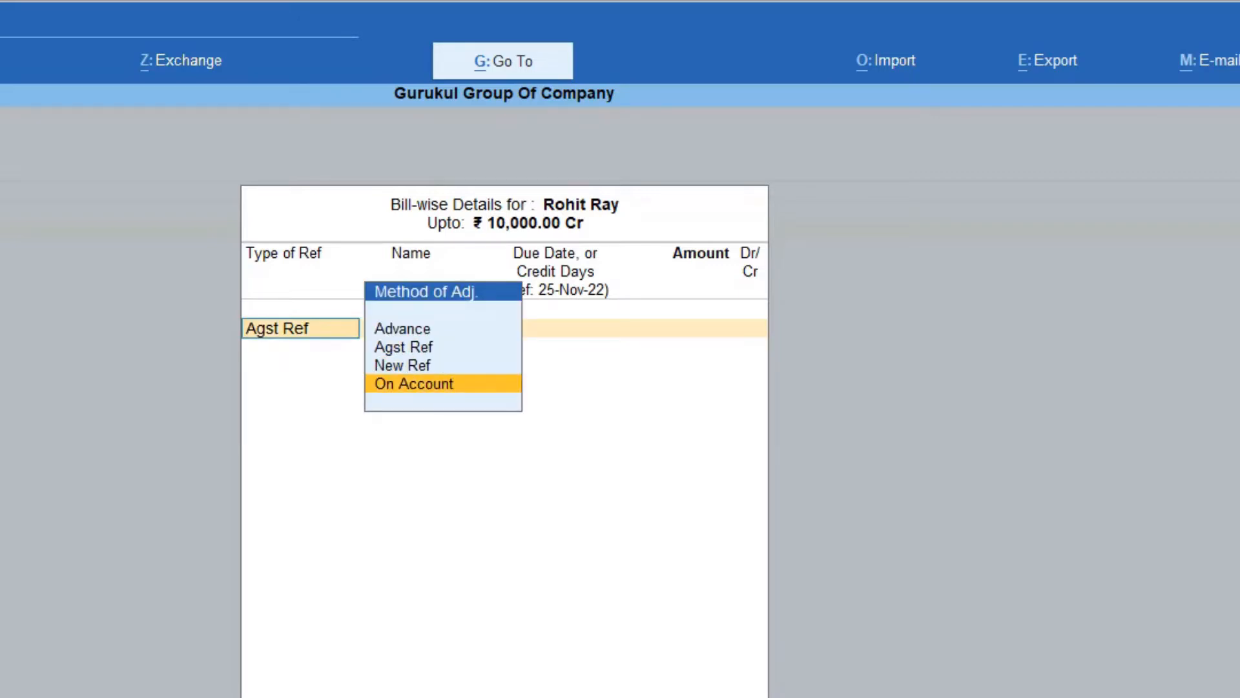
key(Return)
key(Return)
Step: Debit the Cash ledger with 10,000 and save the receipt voucher
key(Return)
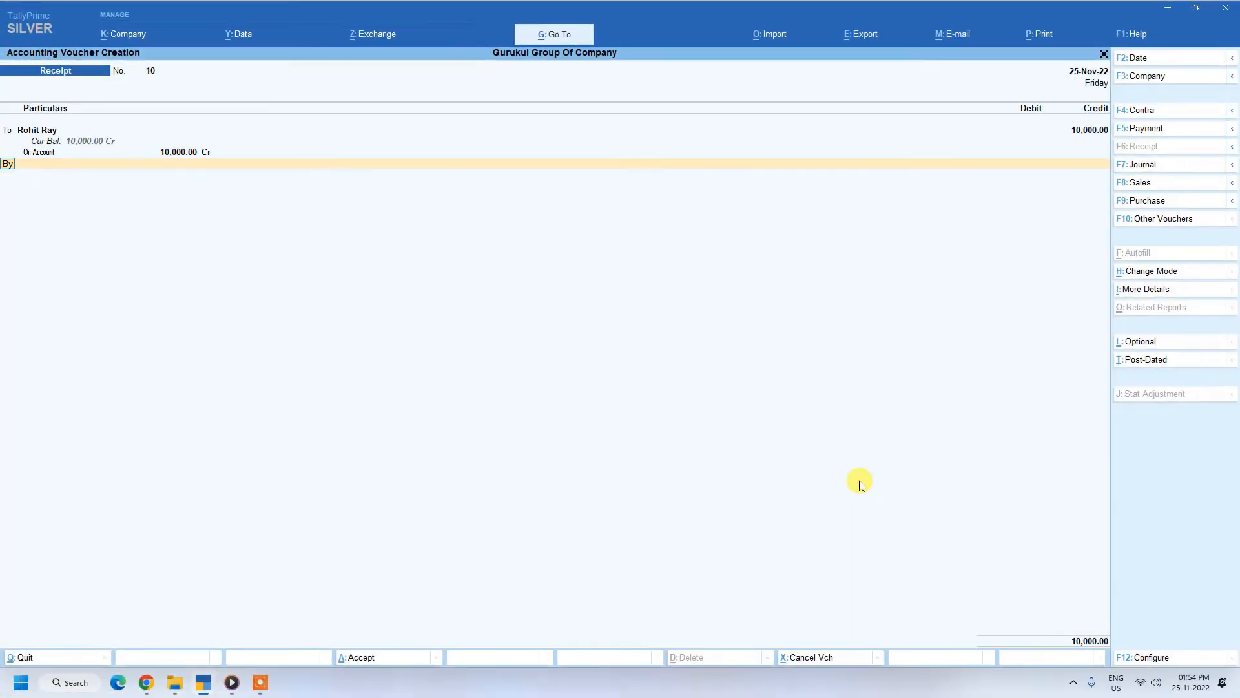
key(Return)
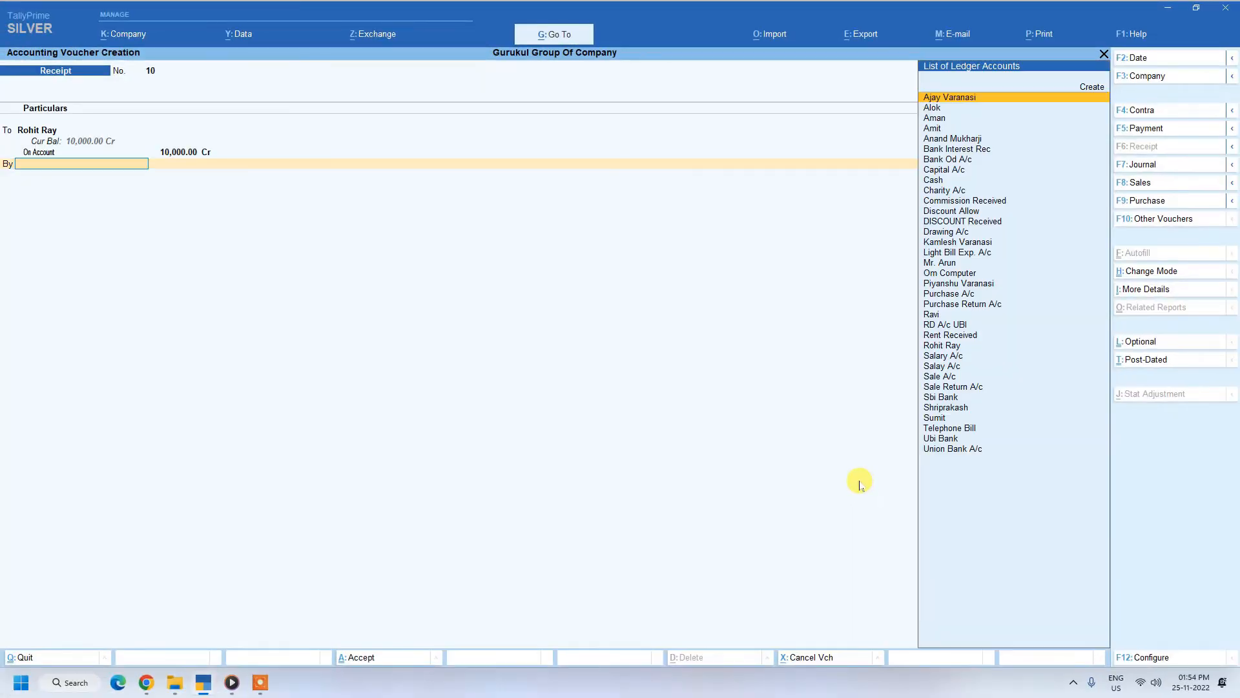
text(v)
key(BackSpace)
text(c)
key(Return)
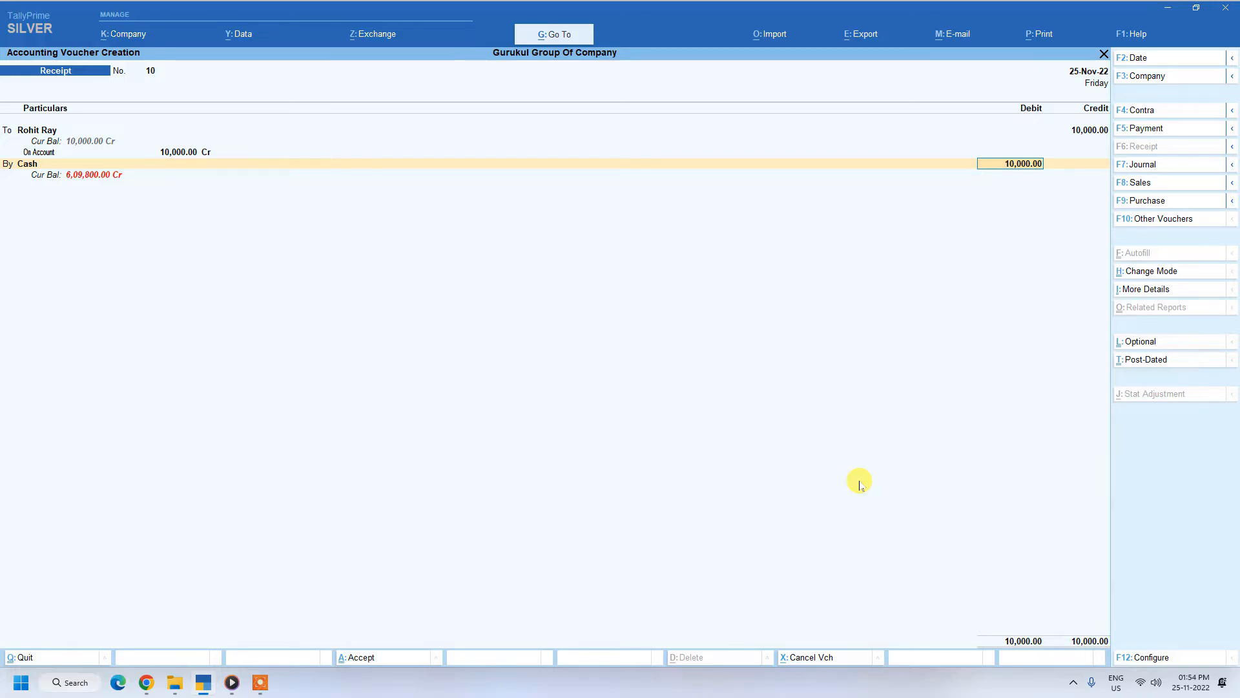
key(ctrl+a)
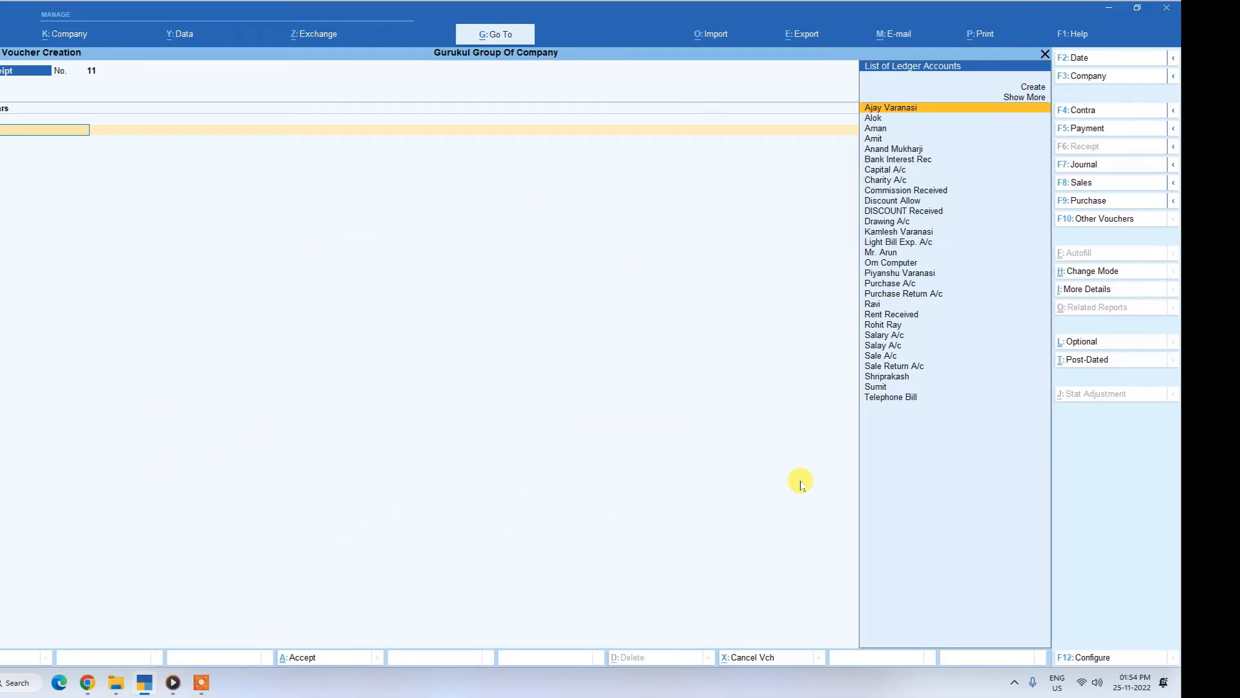
Step: Open the company features and go to the Enable Cost Centres setting under Accounting
key(F11)
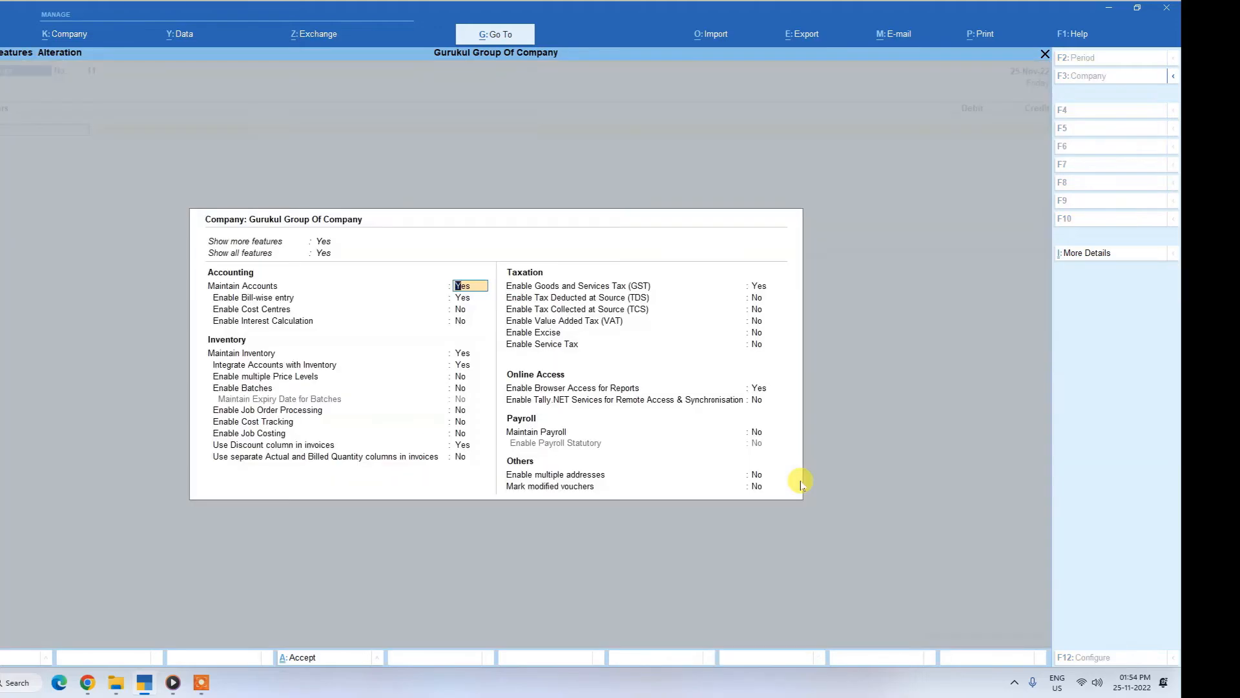
key(Return)
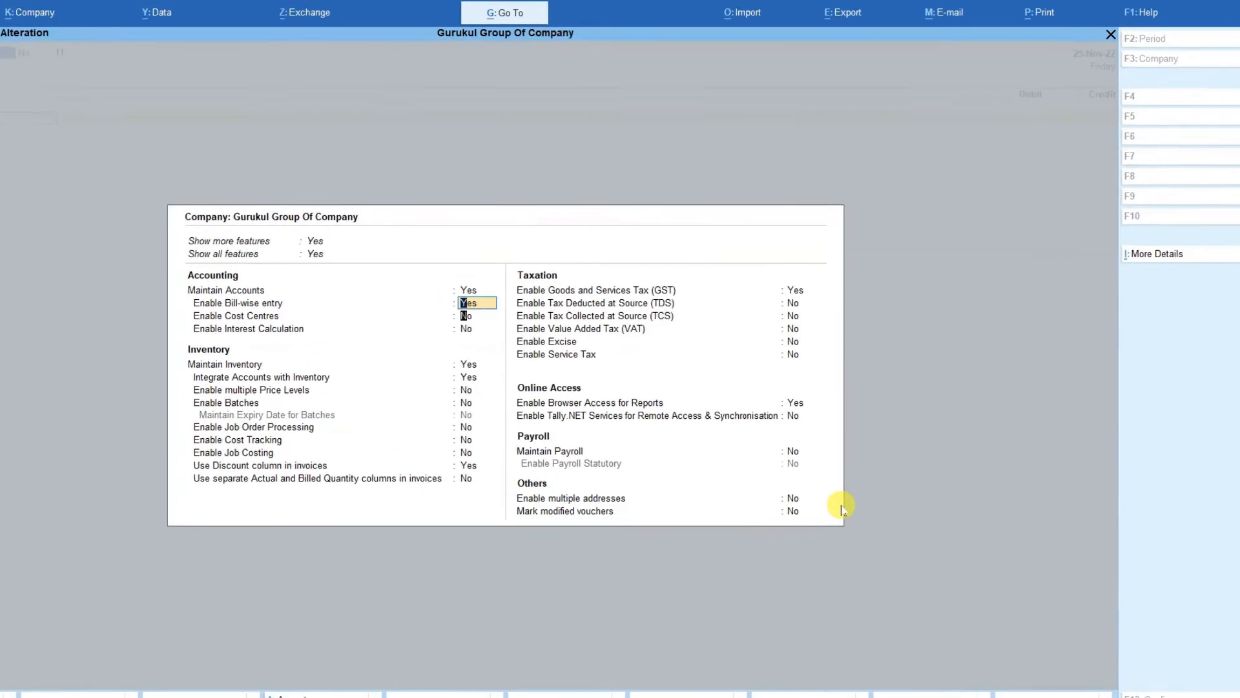
key(Return)
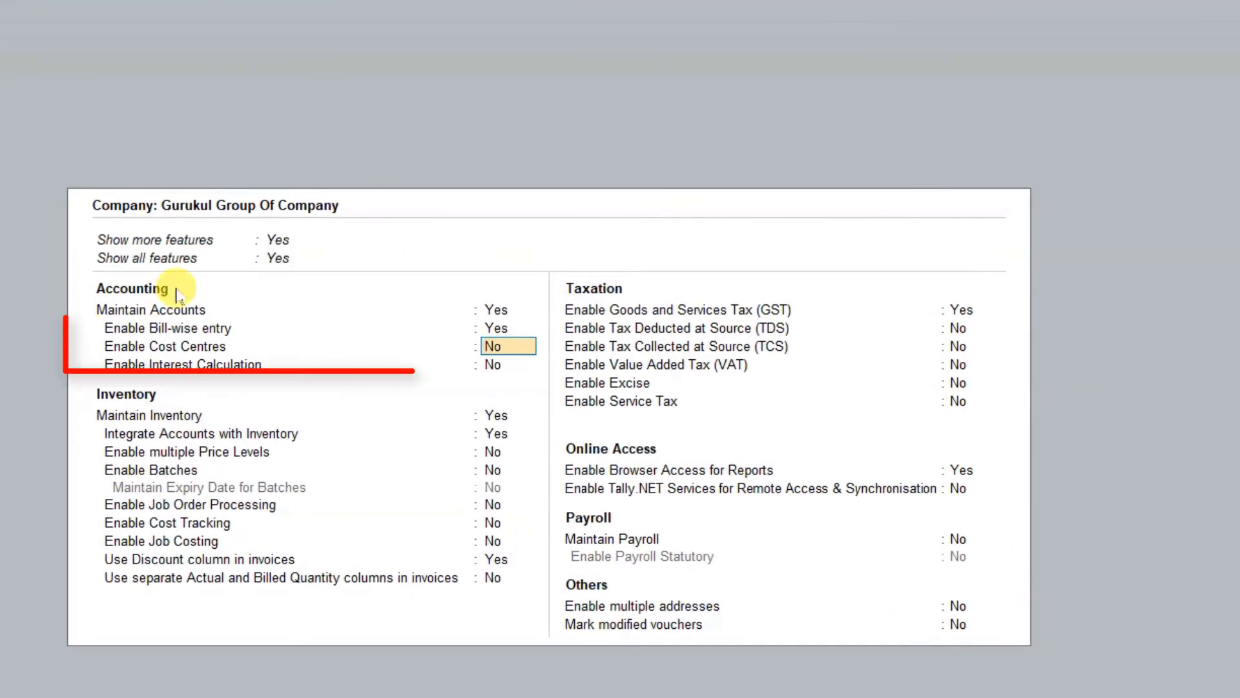